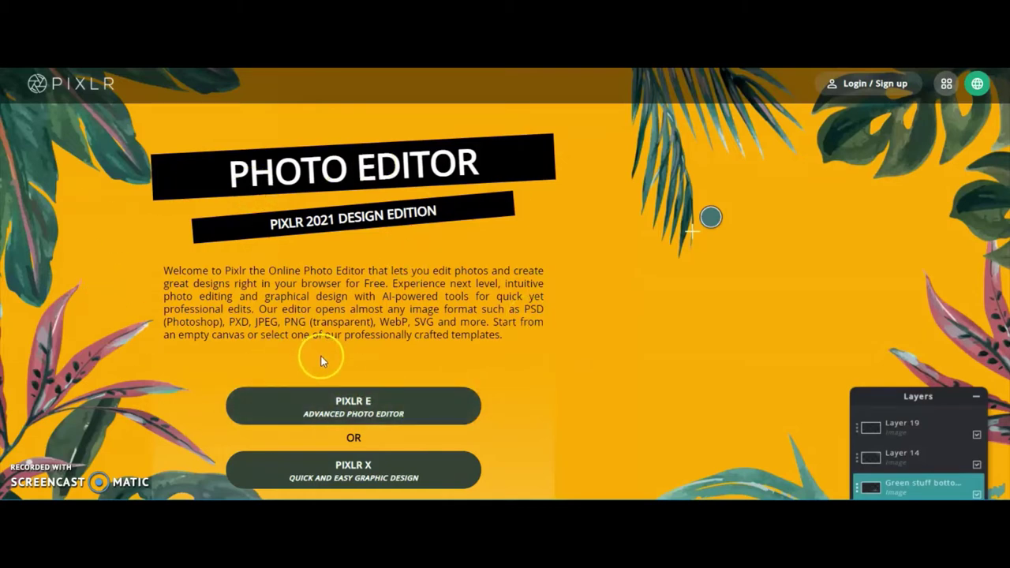
- Open the Pixlr E advanced editor and create a blank Full HD 1920 x 1080 image named 789
{"action": "left_click", "coordinate": [363, 403]}
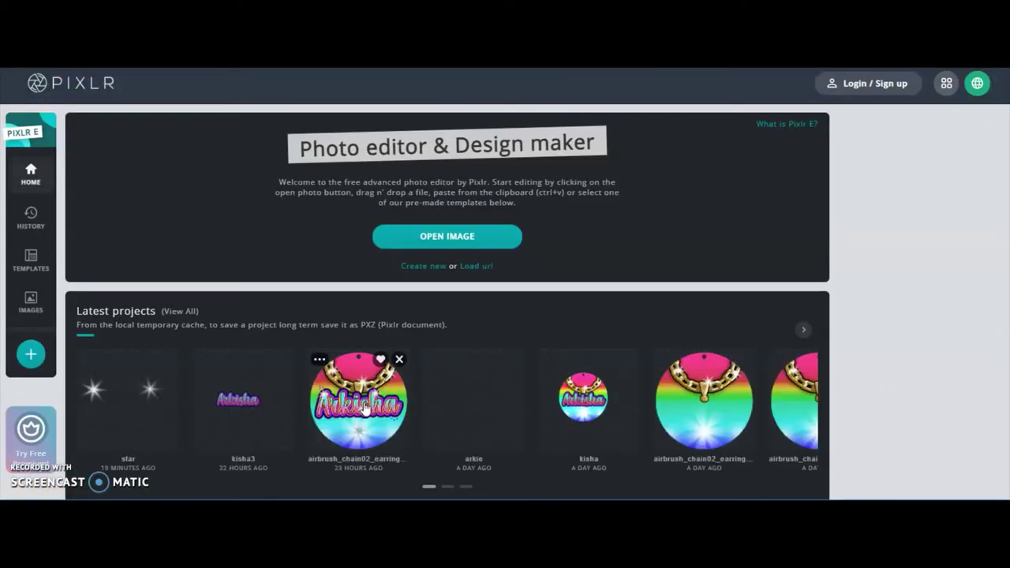
{"action": "left_click", "coordinate": [422, 266]}
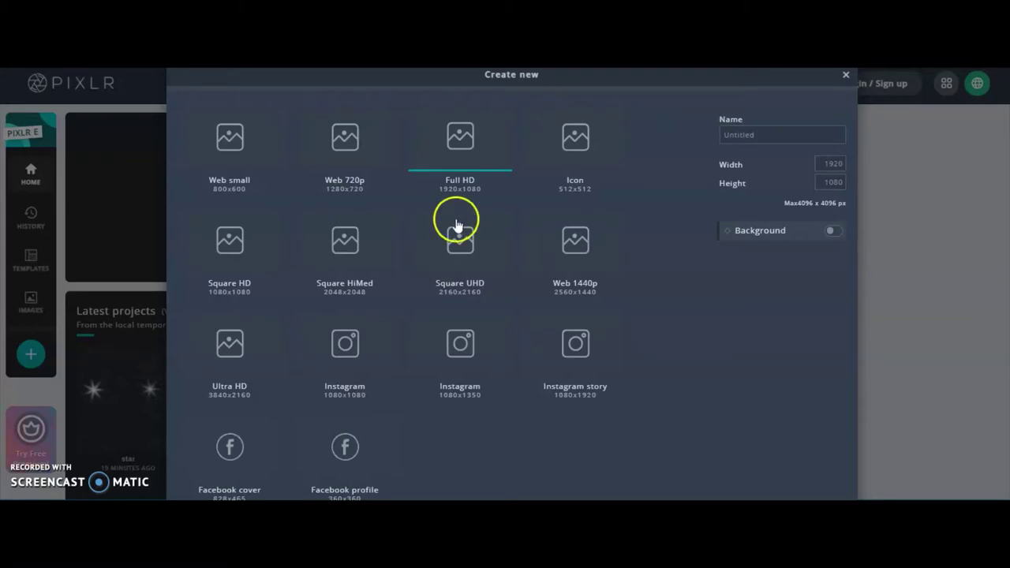
{"action": "left_click", "coordinate": [776, 135]}
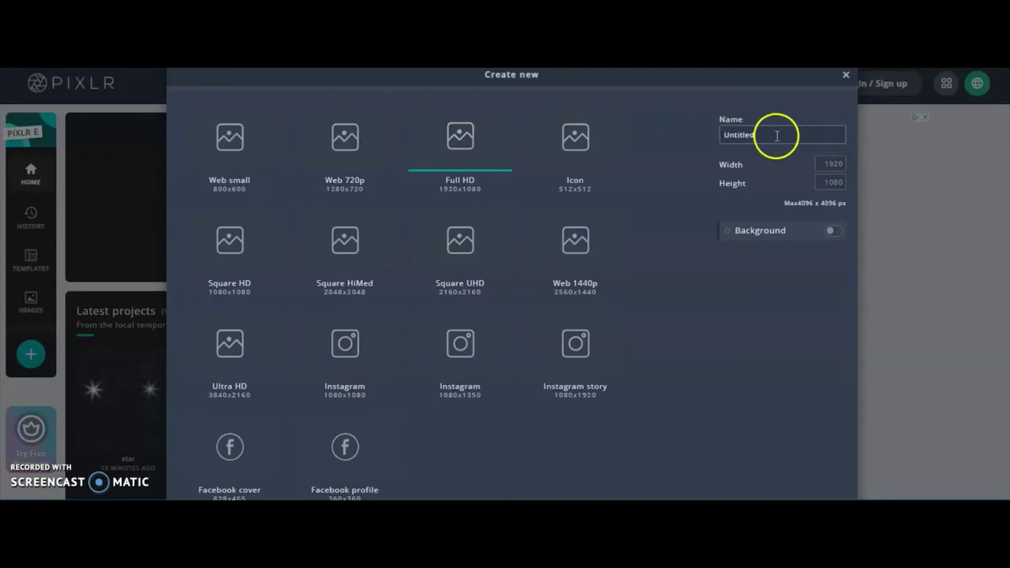
{"action": "left_click_drag", "start_coordinate": [763, 135], "coordinate": [679, 138]}
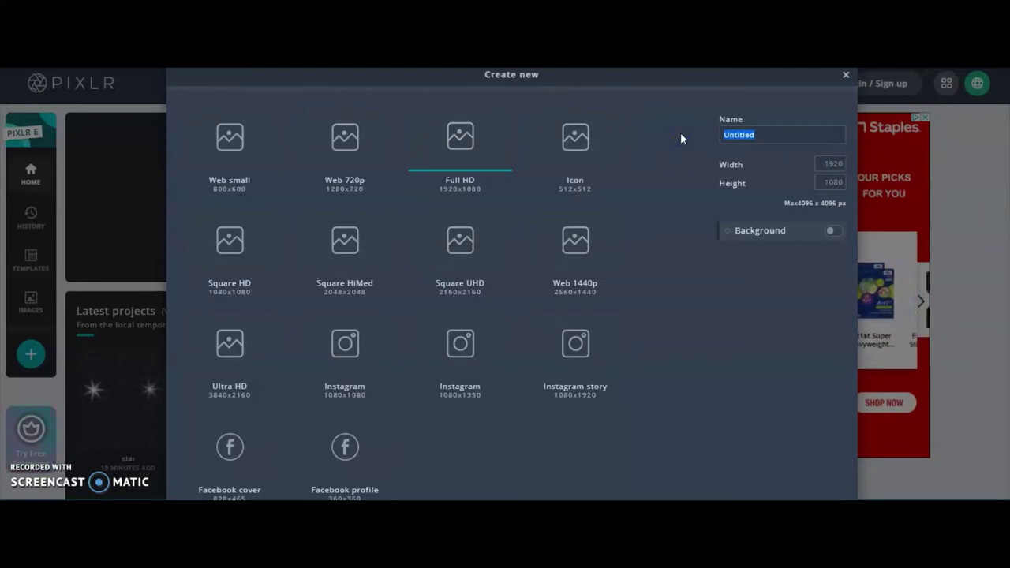
{"action": "type", "text": "789"}
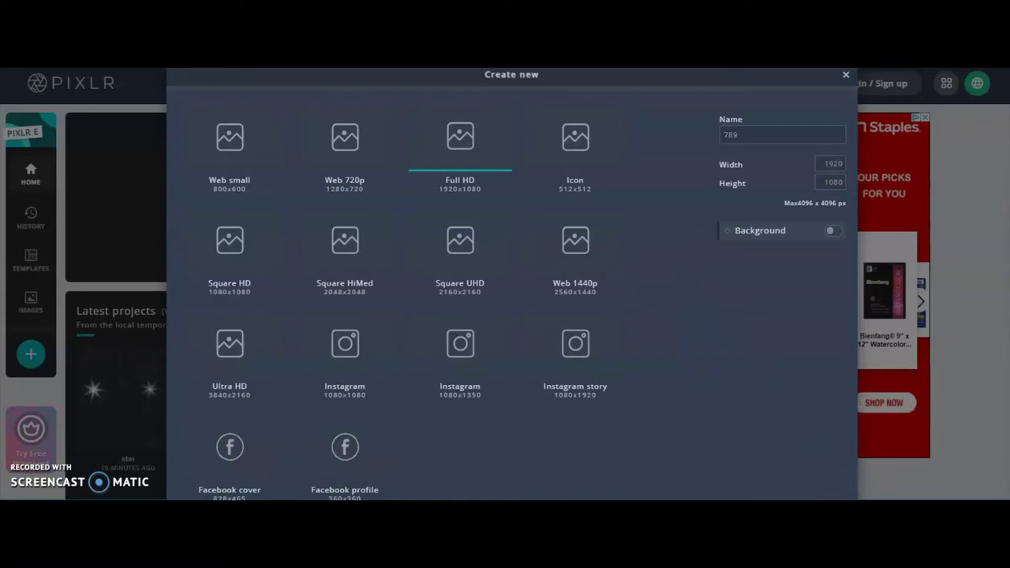
{"action": "scroll", "coordinate": [512, 284], "scroll_direction": "down", "scroll_amount": 1}
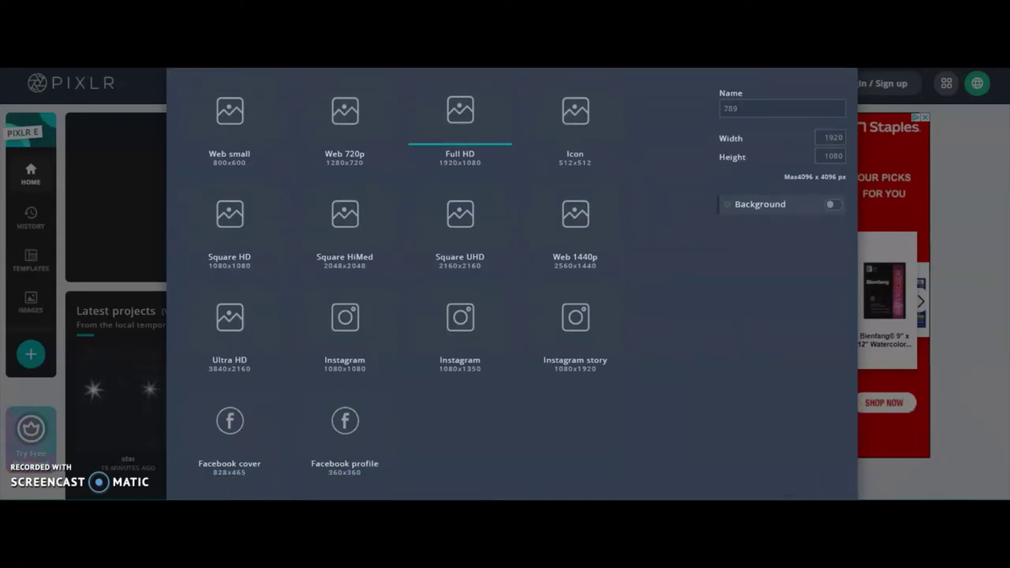
{"action": "scroll", "coordinate": [674, 490], "scroll_direction": "down", "scroll_amount": 1}
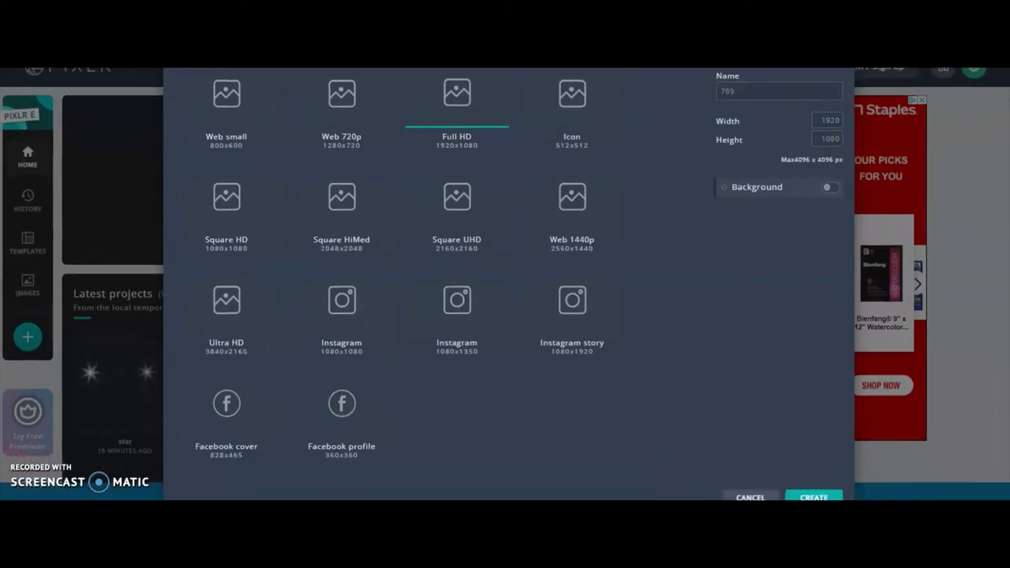
{"action": "scroll", "coordinate": [674, 490], "scroll_direction": "up", "scroll_amount": 1}
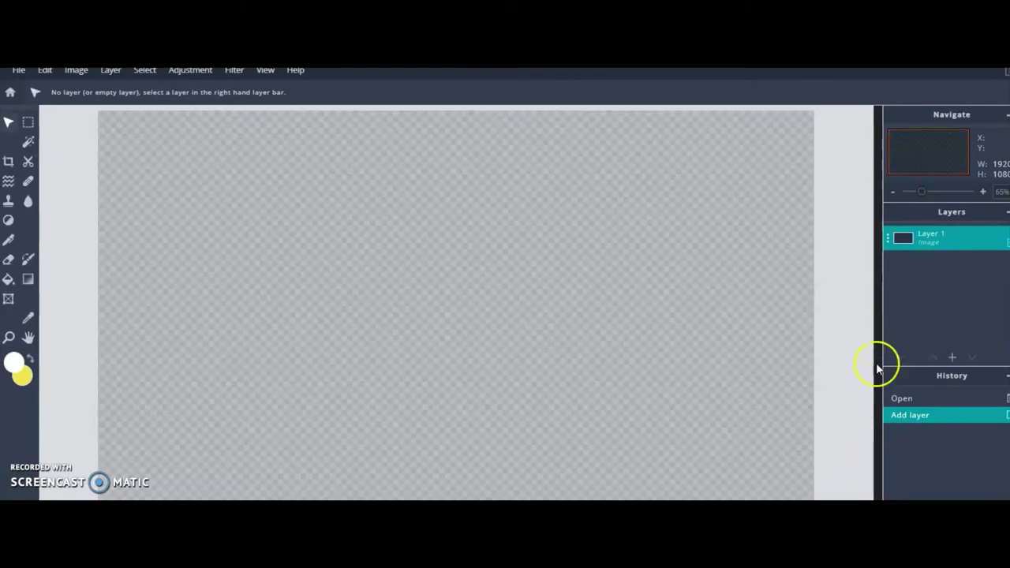
{"action": "scroll", "coordinate": [505, 300], "scroll_direction": "down", "scroll_amount": 1}
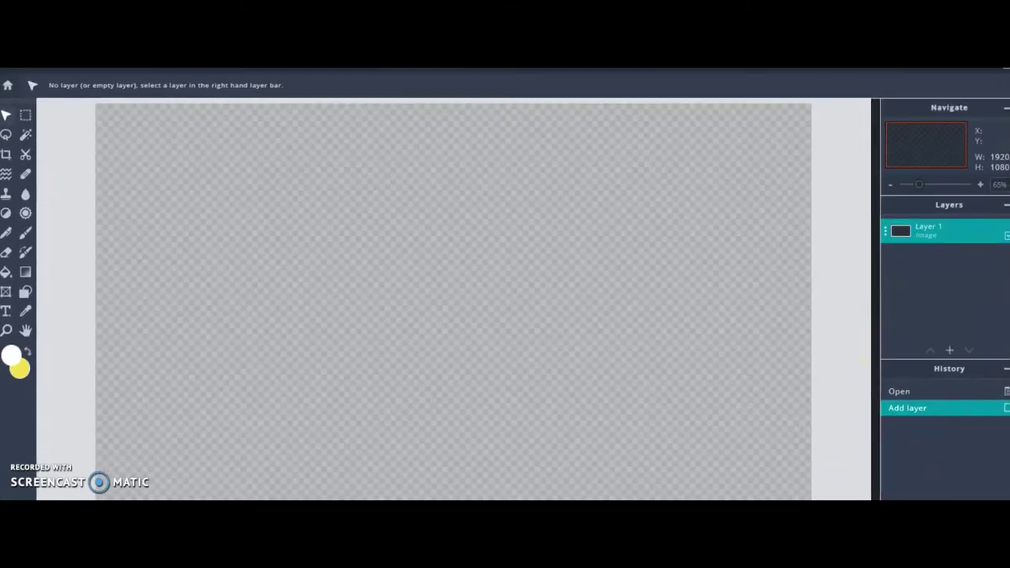
{"action": "scroll", "coordinate": [505, 300], "scroll_direction": "up", "scroll_amount": 1}
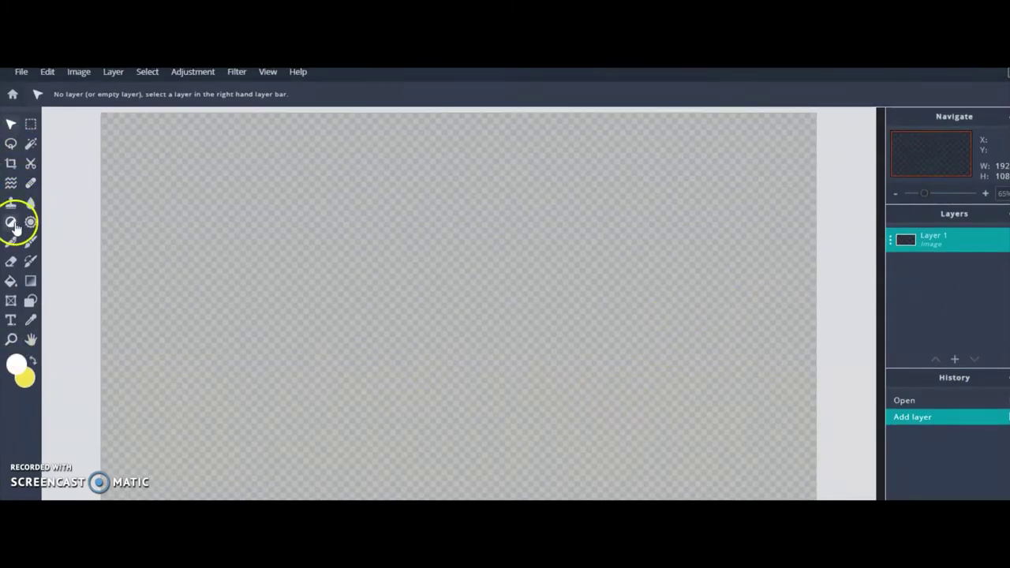
- Open the airbrush_circle4.png image from the computer, keeping its original size
{"action": "left_click", "coordinate": [23, 79]}
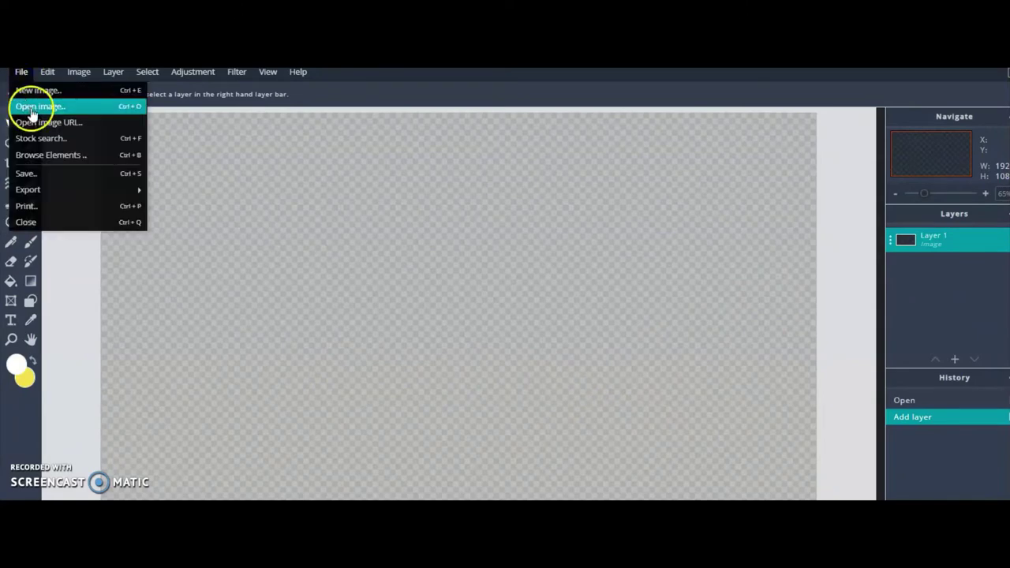
{"action": "left_click", "coordinate": [32, 103]}
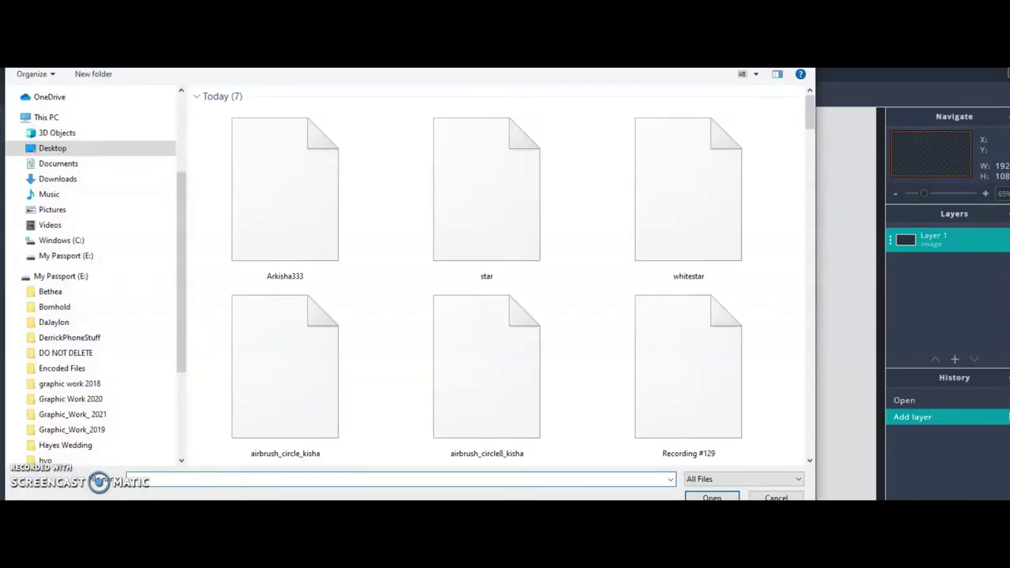
{"action": "double_click", "coordinate": [698, 314]}
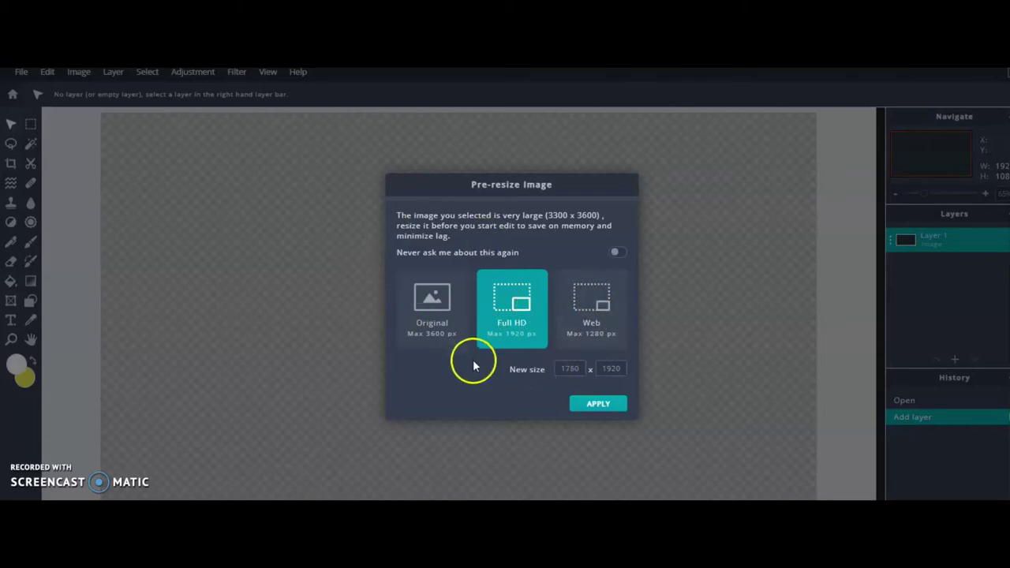
{"action": "left_click", "coordinate": [433, 313]}
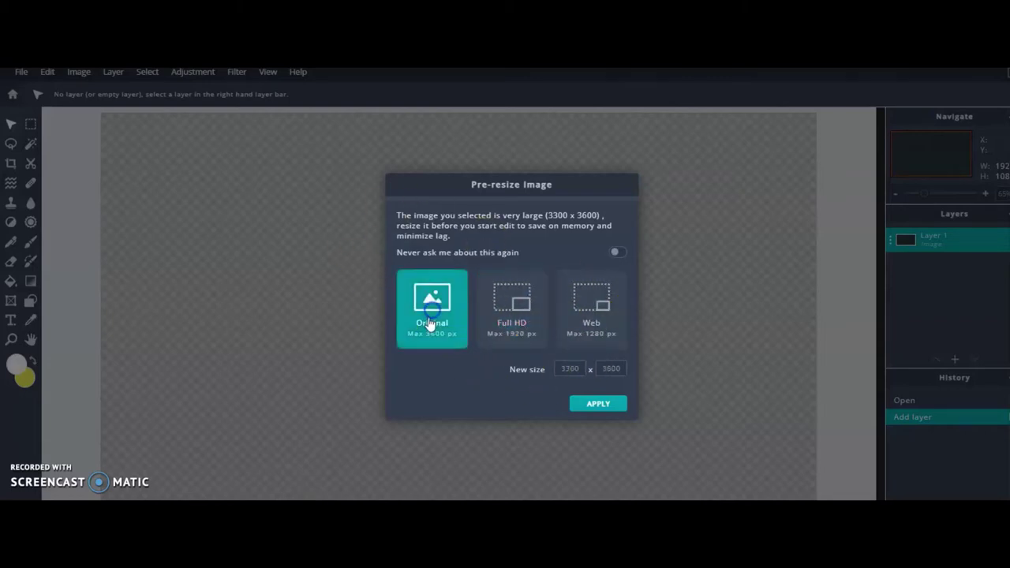
{"action": "left_click", "coordinate": [593, 405]}
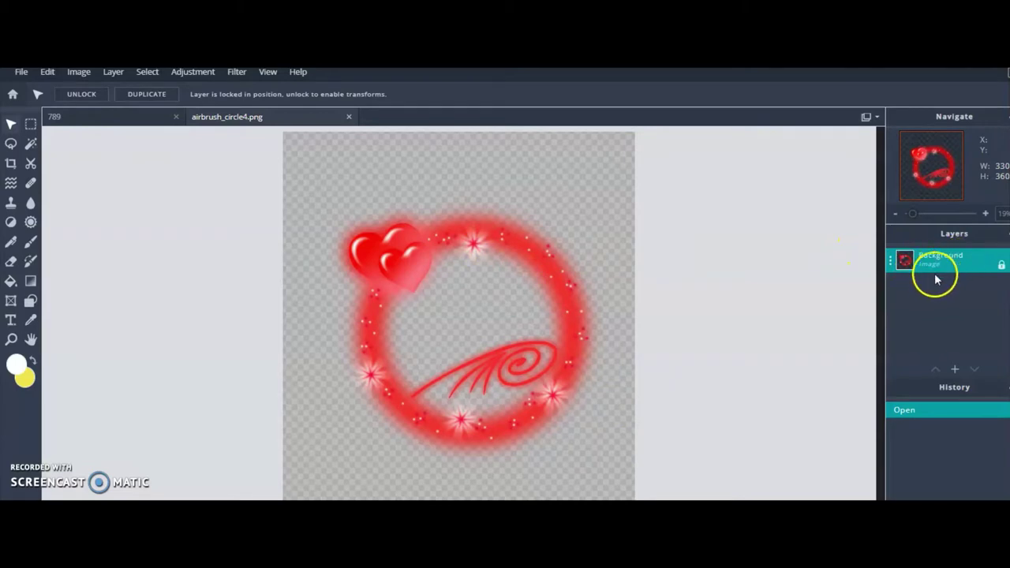
- Add an empty layer above the background of the airbrush circle image
{"action": "left_click", "coordinate": [955, 371]}
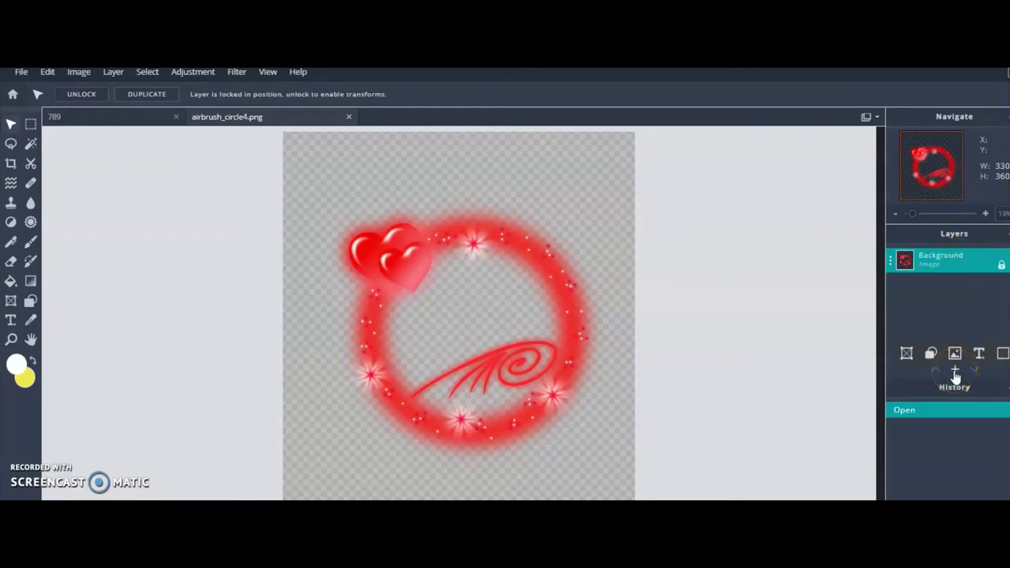
{"action": "left_click", "coordinate": [955, 371]}
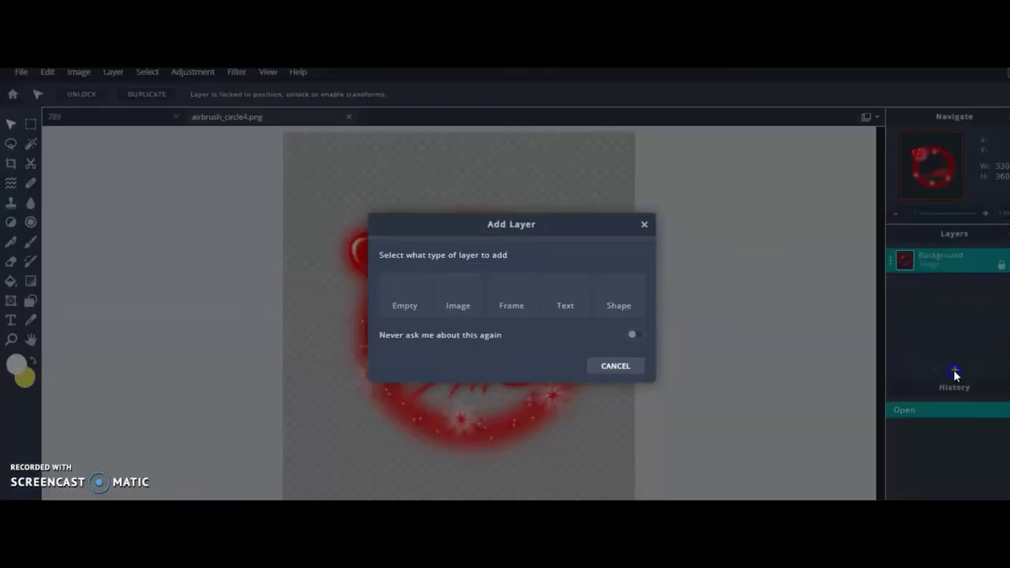
{"action": "left_click", "coordinate": [404, 295]}
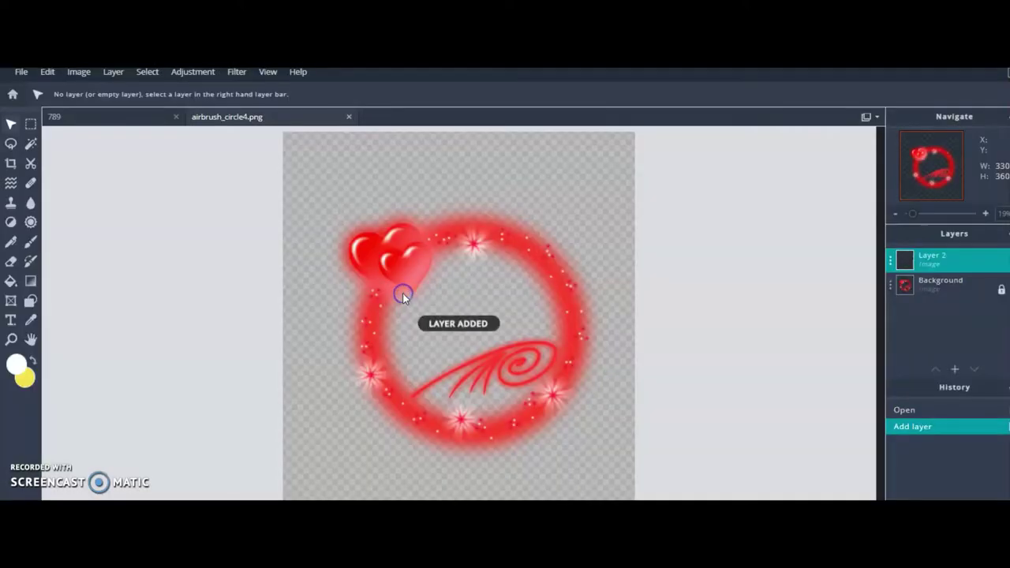
- Add a text layer over the circle and replace its placeholder with the person's first name
{"action": "left_click", "coordinate": [11, 320]}
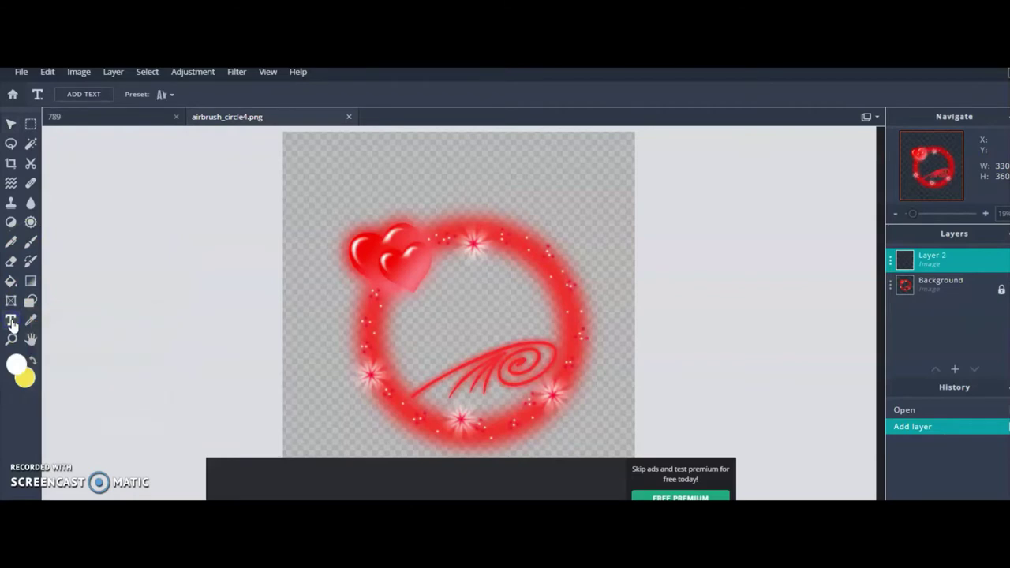
{"action": "left_click", "coordinate": [77, 93]}
{"action": "left_click", "coordinate": [443, 322]}
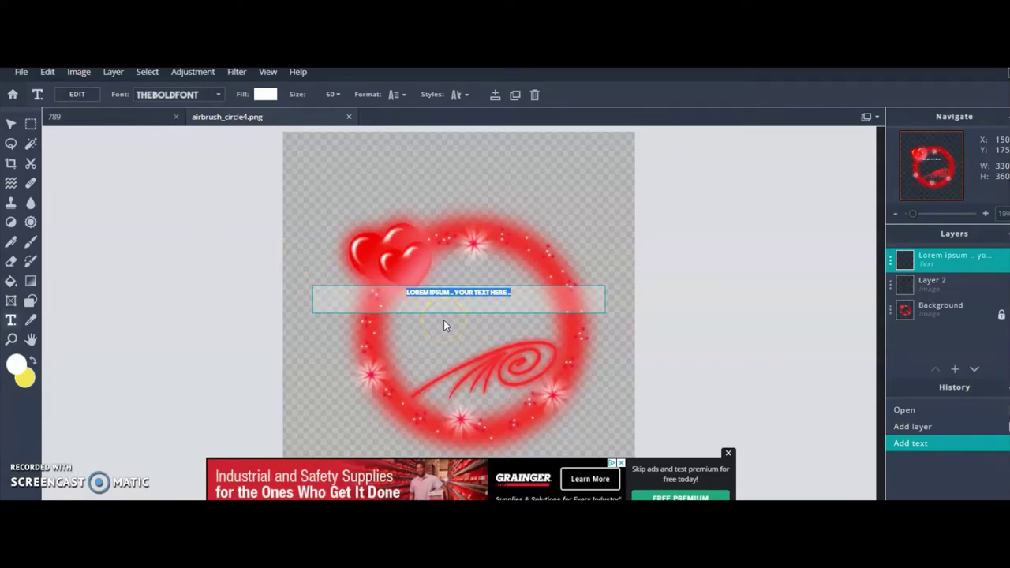
{"action": "type", "text": "ARKISHA"}
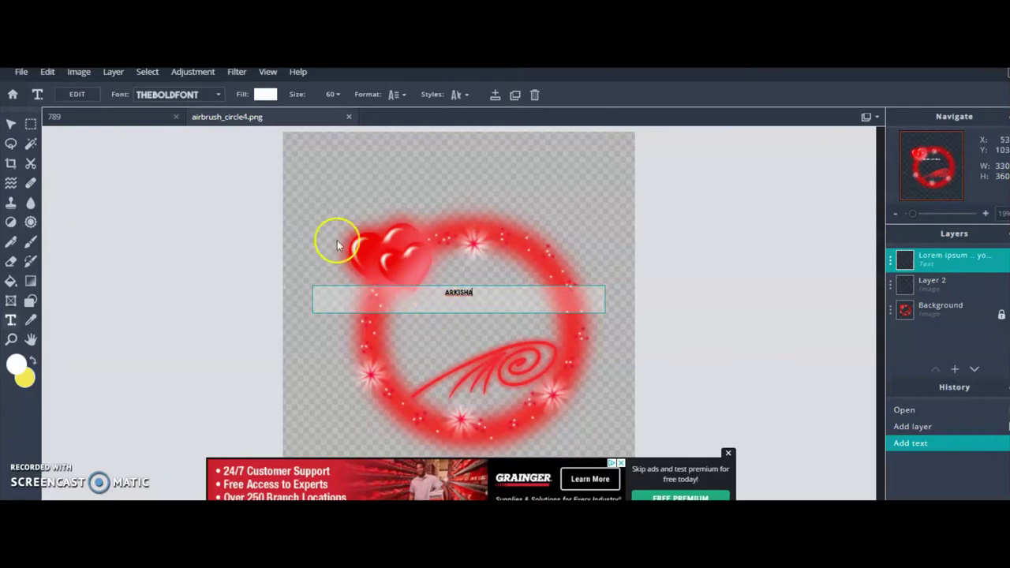
{"action": "double_click", "coordinate": [479, 292]}
{"action": "left_click", "coordinate": [394, 289]}
- Set the name text's font to The spirit and narrow its text box to fit closely around the word
{"action": "left_click", "coordinate": [193, 91]}
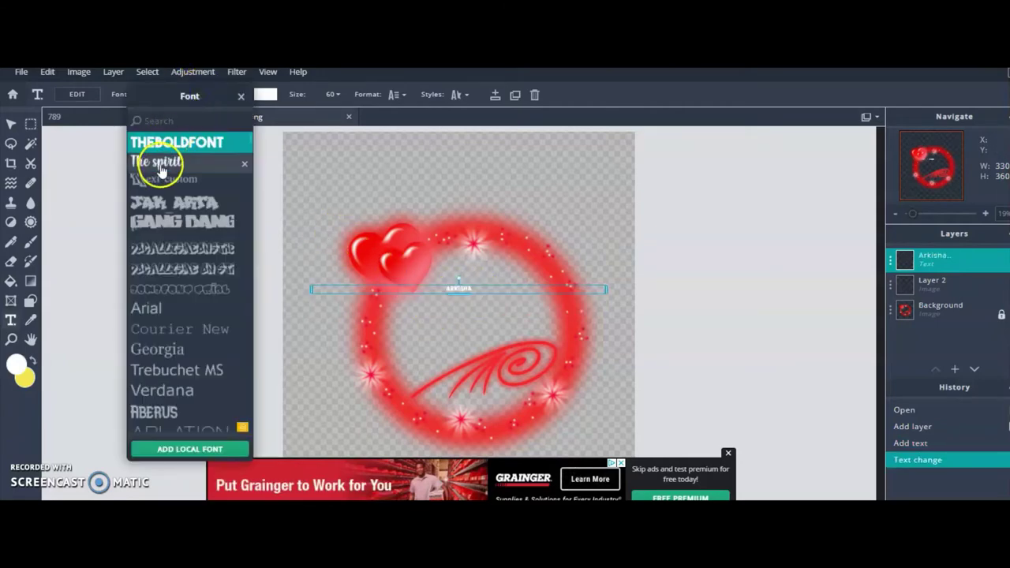
{"action": "left_click", "coordinate": [163, 162]}
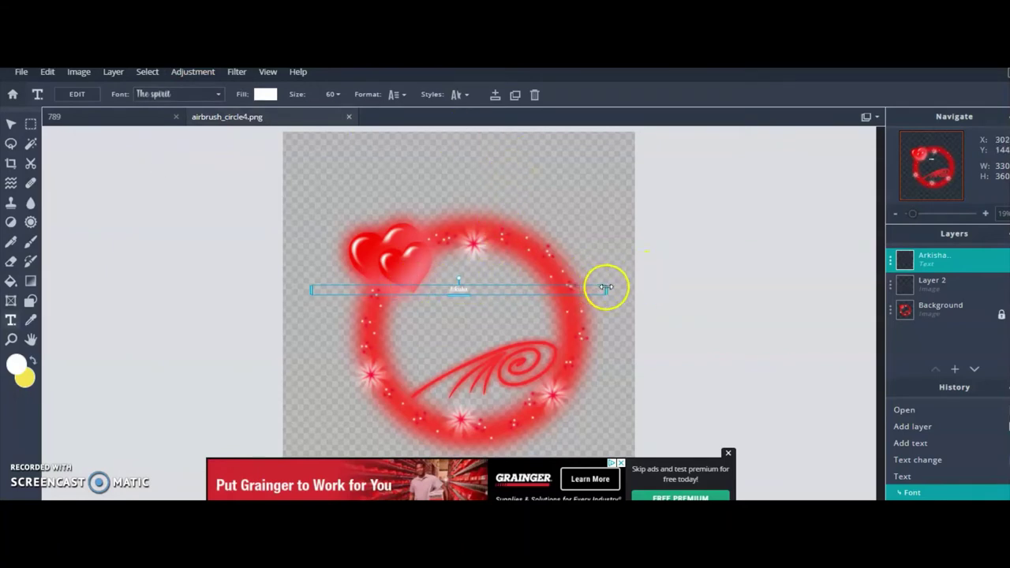
{"action": "left_click_drag", "start_coordinate": [604, 286], "coordinate": [353, 282]}
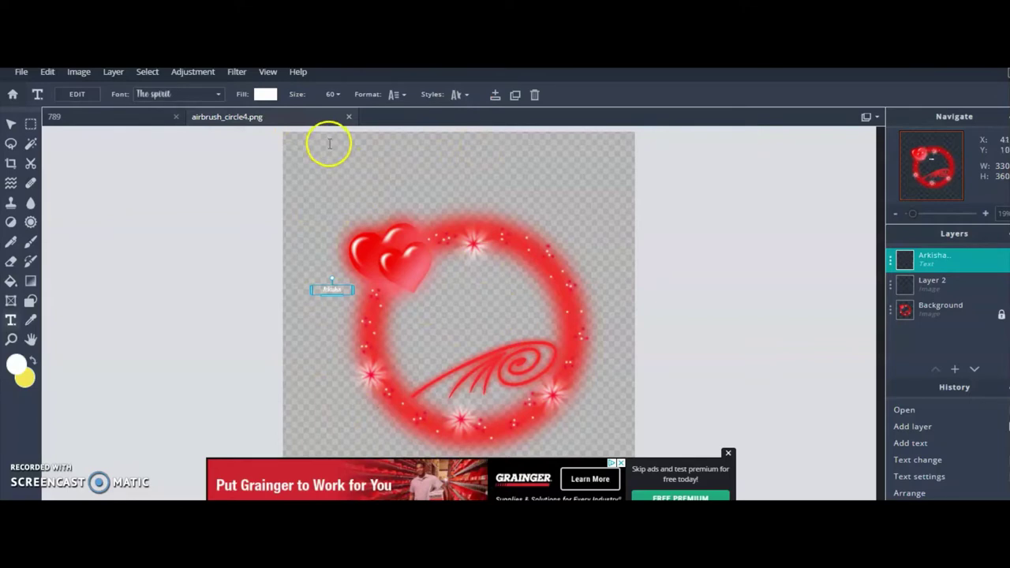
- Set the name text's fill colour to black (#000000)
{"action": "left_click", "coordinate": [268, 96]}
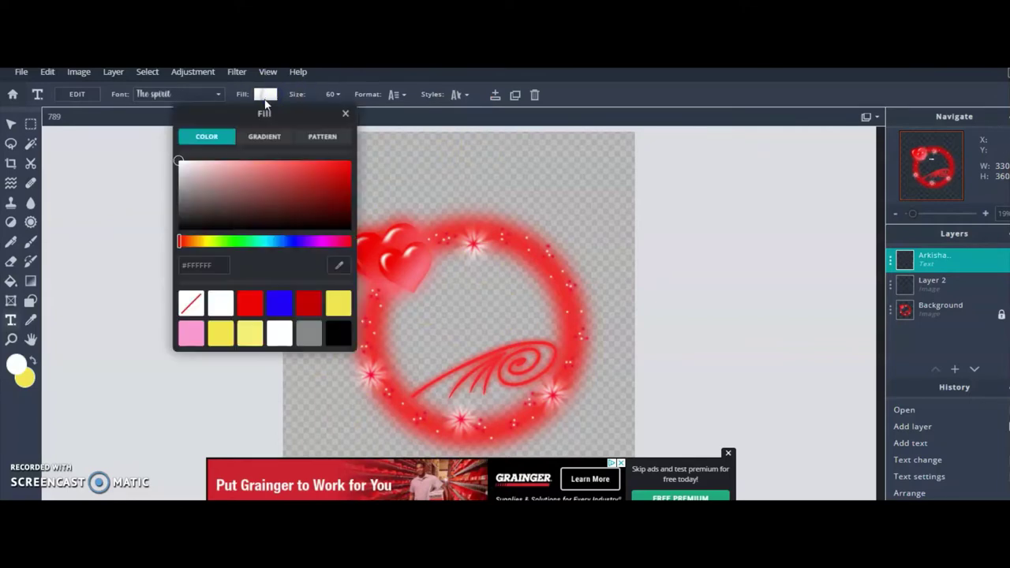
{"action": "left_click", "coordinate": [337, 338]}
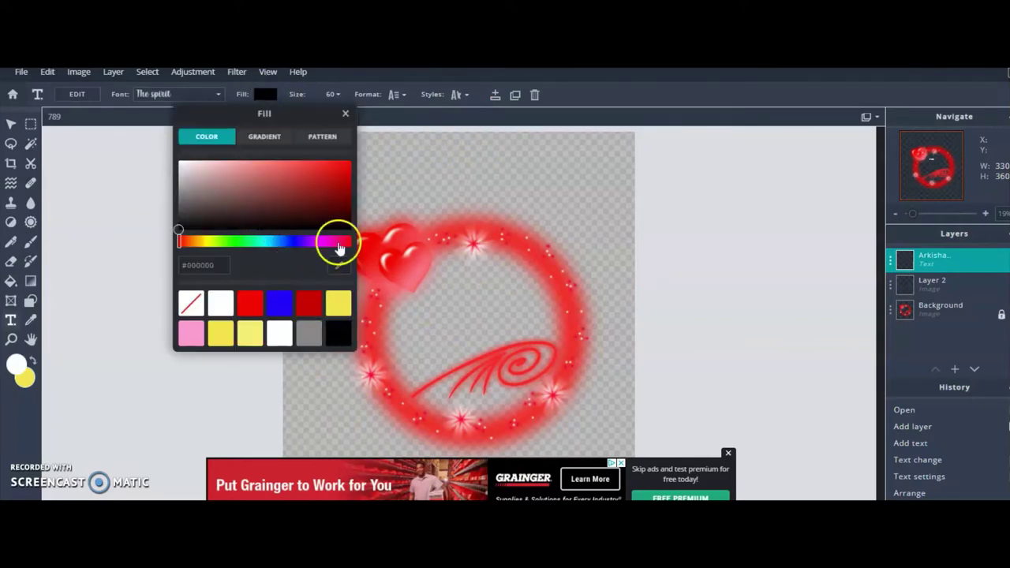
{"action": "left_click", "coordinate": [576, 93]}
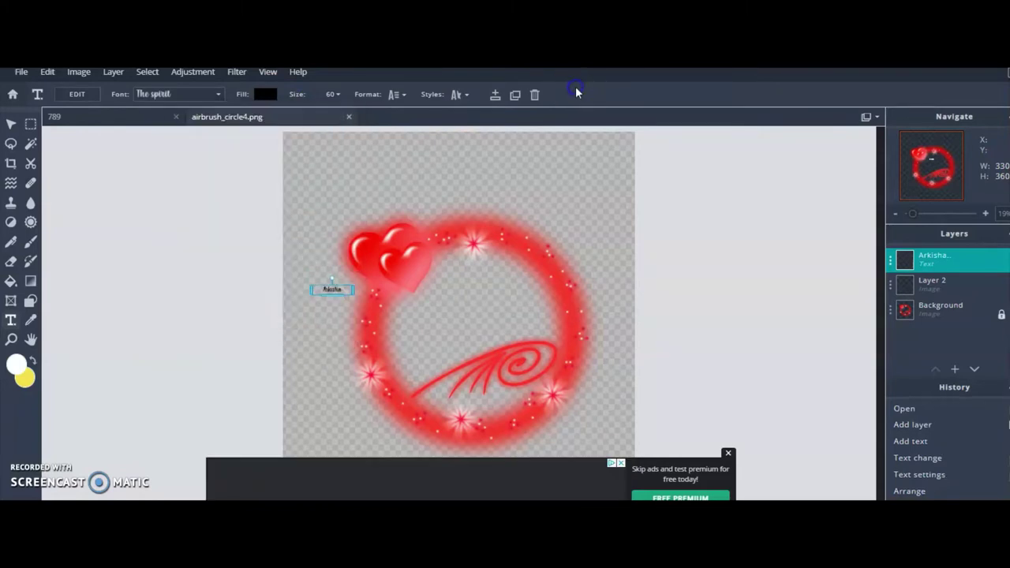
- Set the name text's size to 320 and widen its text box so the whole name fits on one line
{"action": "left_click", "coordinate": [335, 94]}
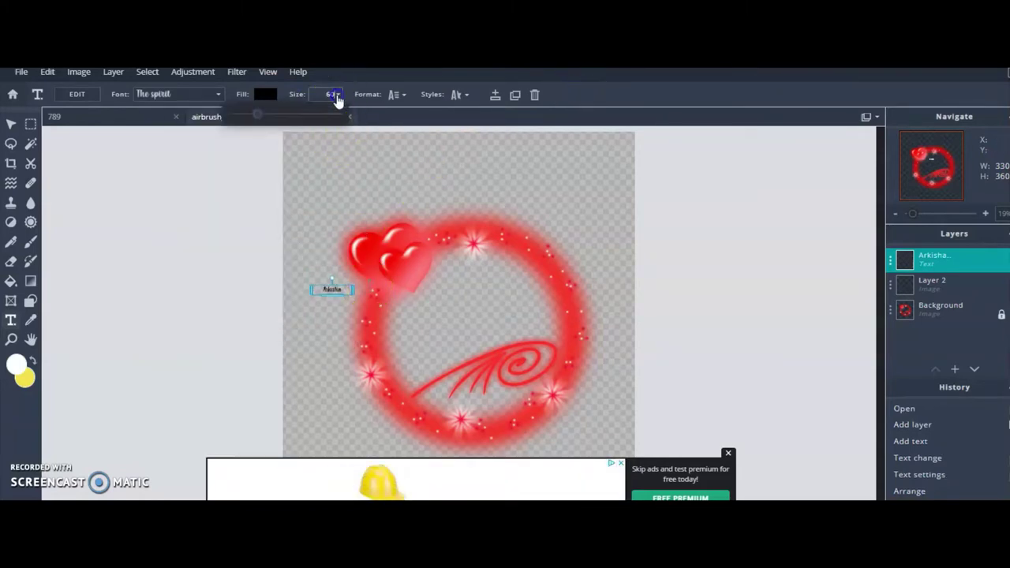
{"action": "left_click_drag", "start_coordinate": [260, 113], "coordinate": [291, 118]}
{"action": "left_click", "coordinate": [355, 319]}
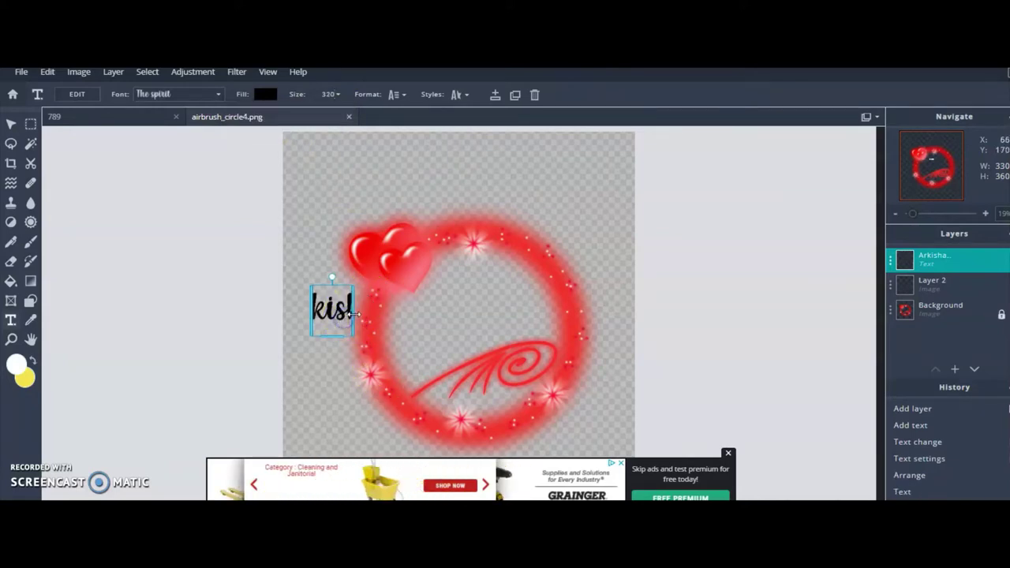
{"action": "left_click_drag", "start_coordinate": [355, 316], "coordinate": [476, 311]}
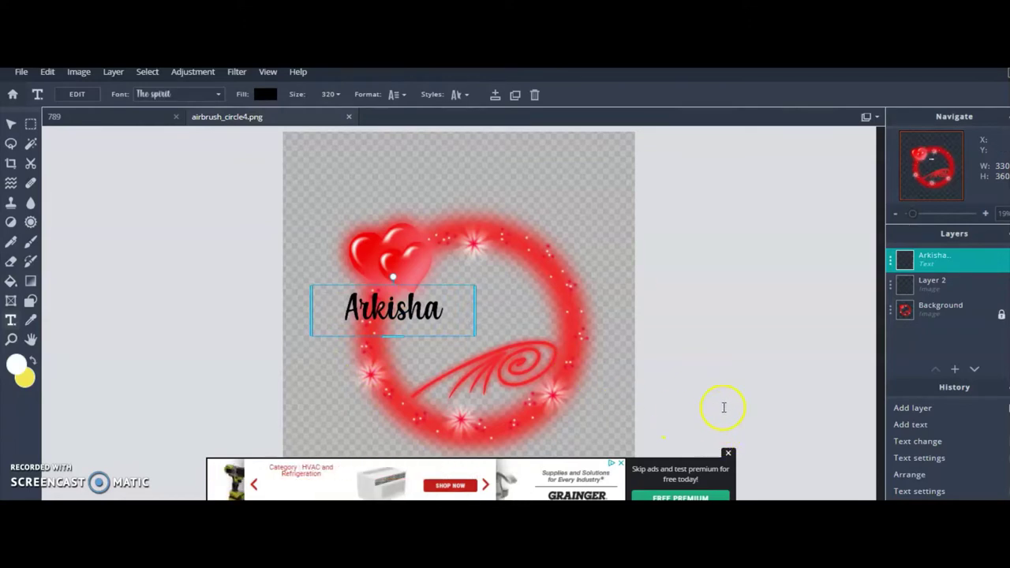
- Move the name text inside the red ring above the swirl and rotate it counterclockwise to follow the swirl's slope
{"action": "scroll", "coordinate": [724, 408], "scroll_direction": "up", "scroll_amount": 2}
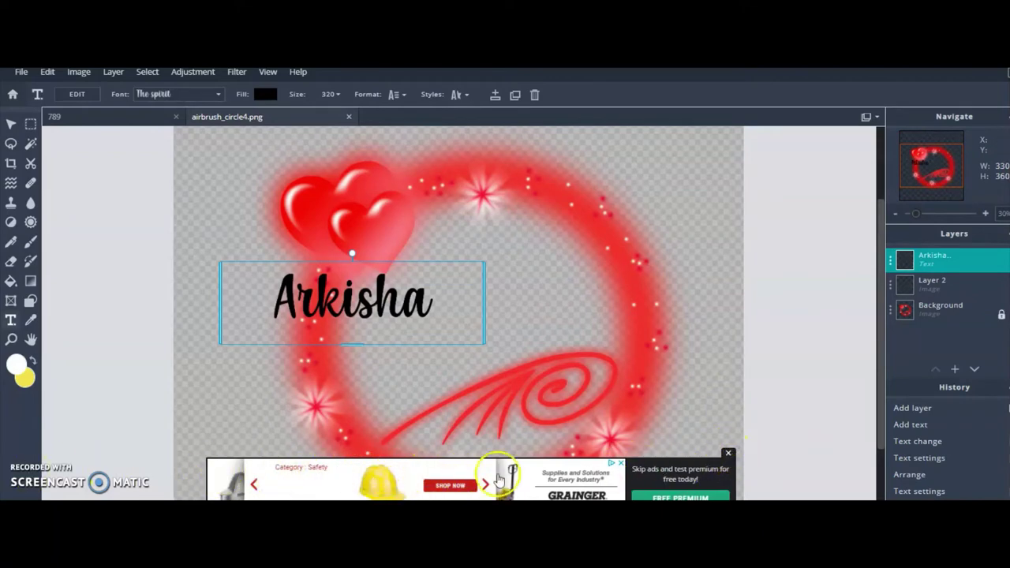
{"action": "left_click", "coordinate": [728, 456]}
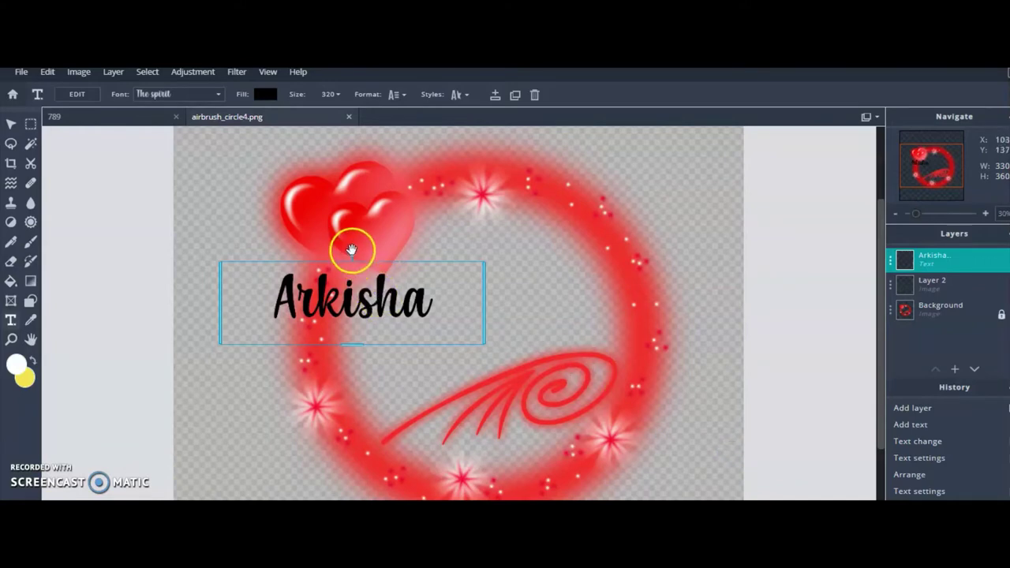
{"action": "left_click_drag", "start_coordinate": [361, 300], "coordinate": [412, 319]}
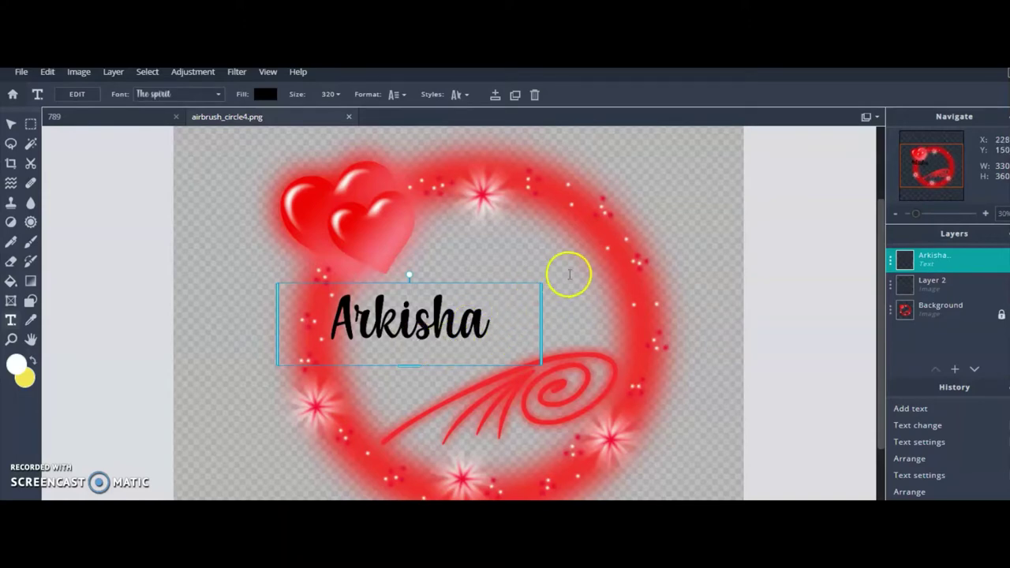
{"action": "left_click_drag", "start_coordinate": [437, 323], "coordinate": [442, 344]}
{"action": "left_click", "coordinate": [557, 309]}
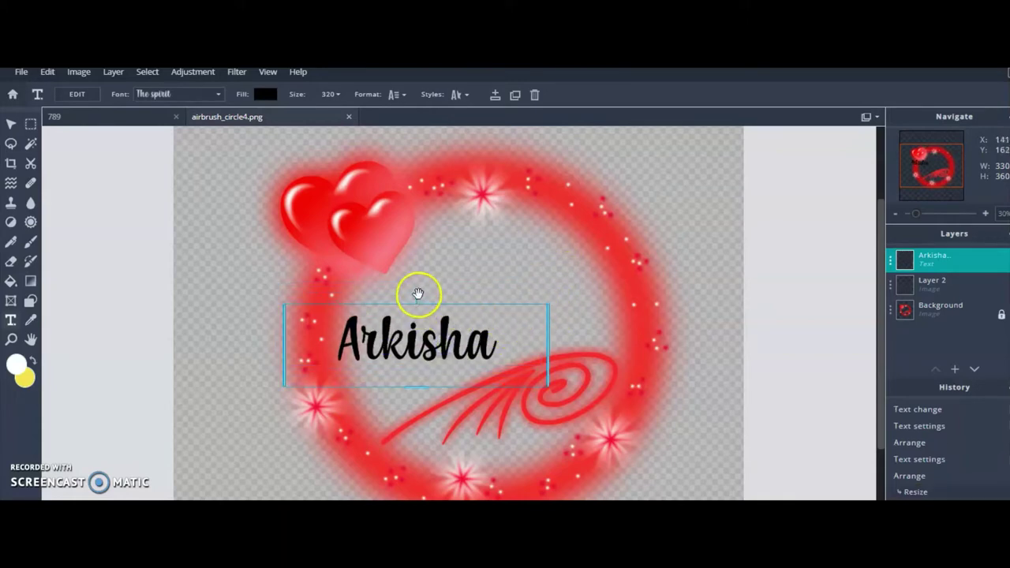
{"action": "left_click_drag", "start_coordinate": [418, 297], "coordinate": [403, 294]}
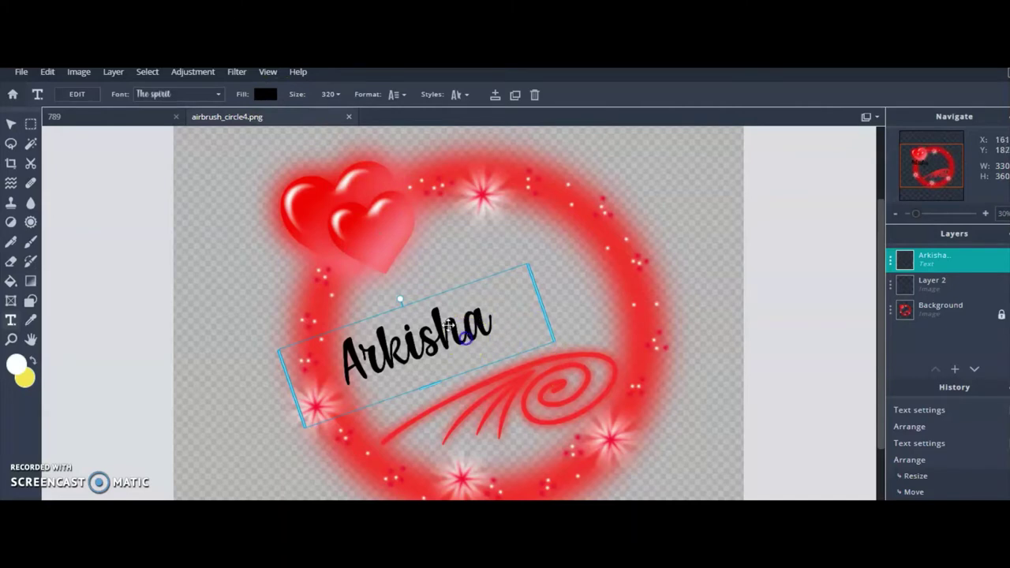
- Enlarge the name text to size 555 and reposition it above the swirl inside the ring with a wider text box
{"action": "left_click", "coordinate": [331, 94]}
{"action": "left_click_drag", "start_coordinate": [291, 119], "coordinate": [309, 117]}
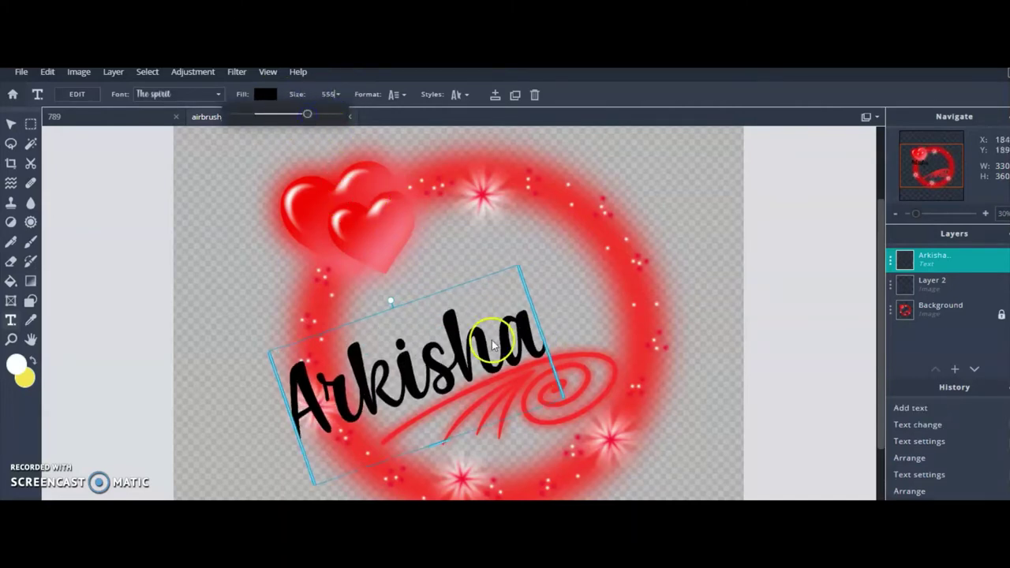
{"action": "left_click", "coordinate": [599, 230]}
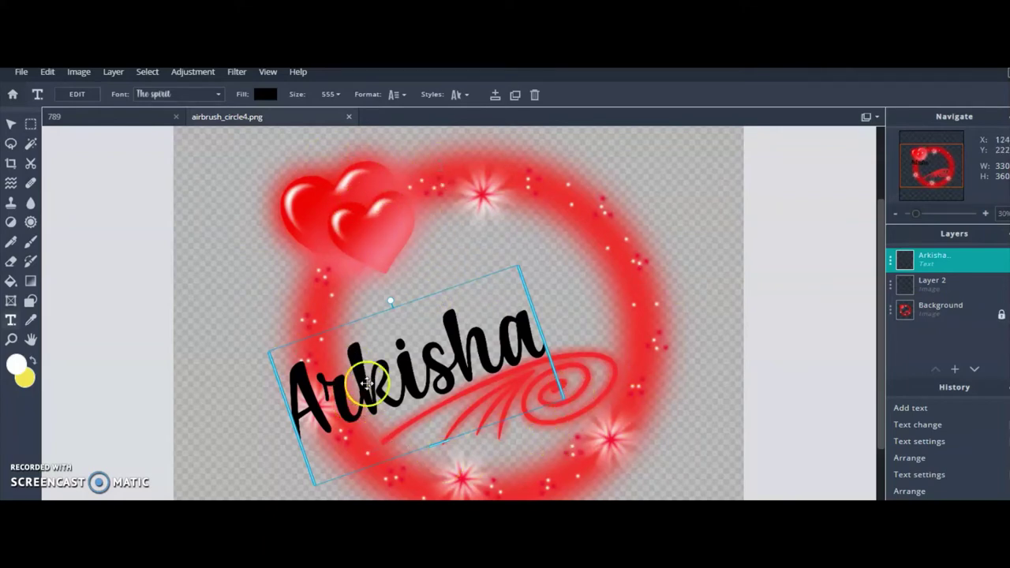
{"action": "left_click_drag", "start_coordinate": [508, 336], "coordinate": [558, 314]}
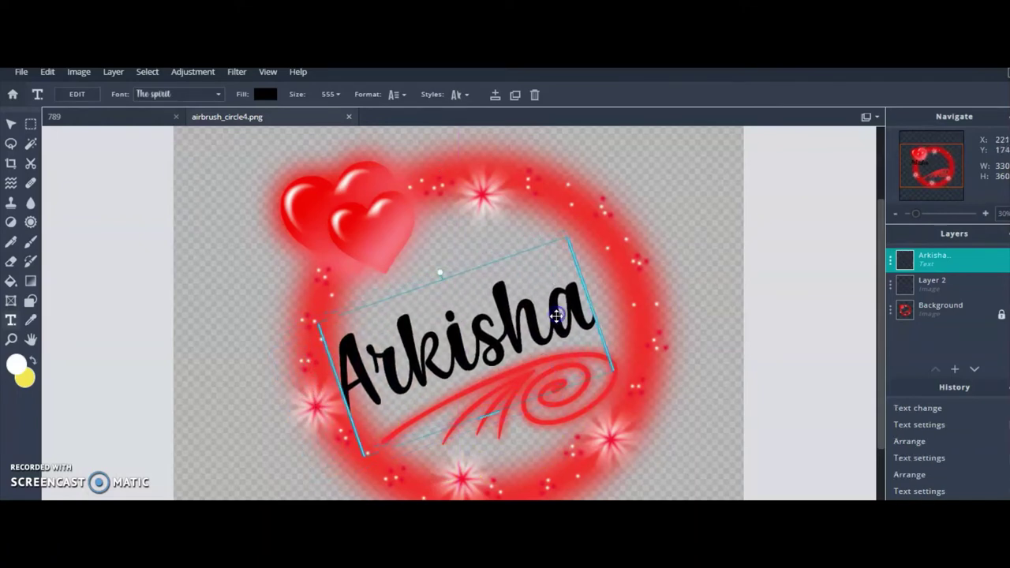
{"action": "left_click_drag", "start_coordinate": [624, 374], "coordinate": [575, 300]}
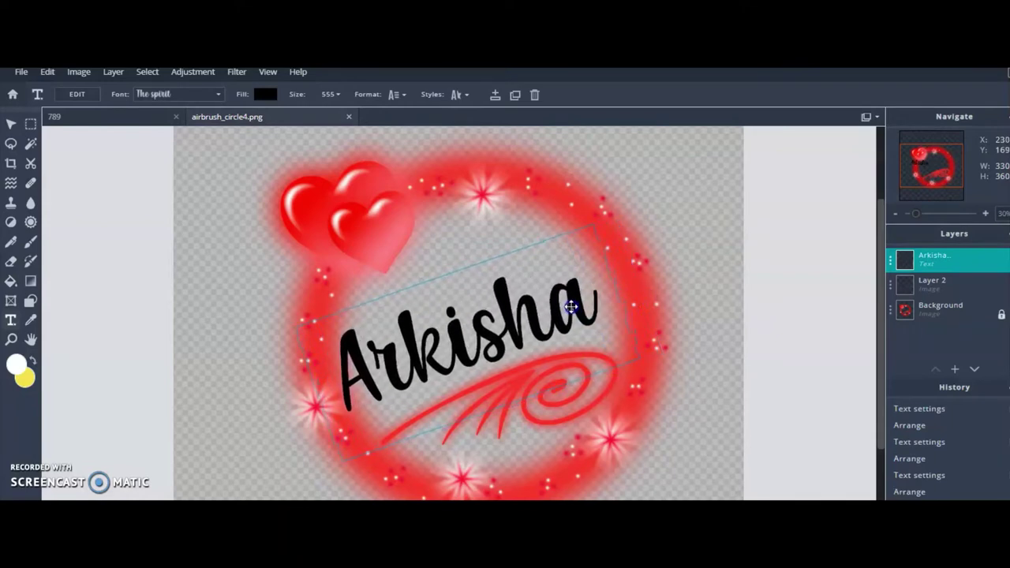
{"action": "left_click_drag", "start_coordinate": [666, 239], "coordinate": [645, 244]}
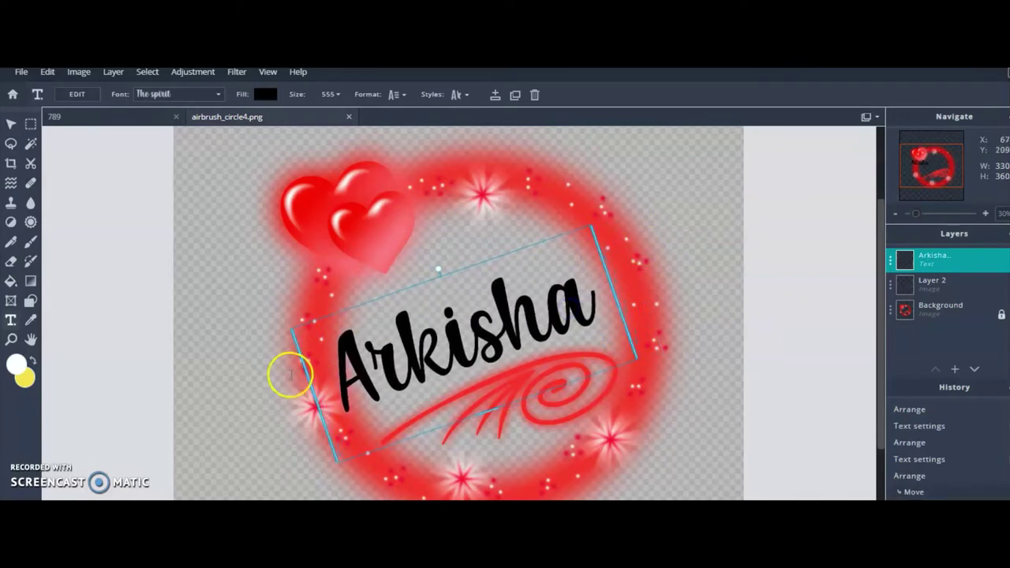
- Enlarge the name text to size 710, widening its text box to fit and shifting the name to span the ring above the swirl
{"action": "left_click", "coordinate": [337, 94]}
{"action": "left_click_drag", "start_coordinate": [317, 116], "coordinate": [320, 114]}
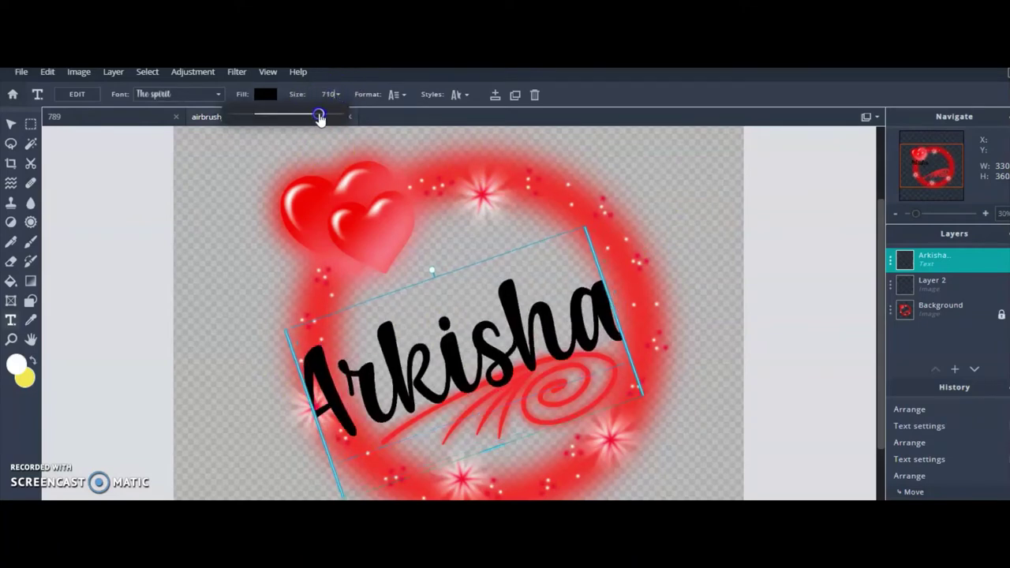
{"action": "left_click", "coordinate": [619, 315]}
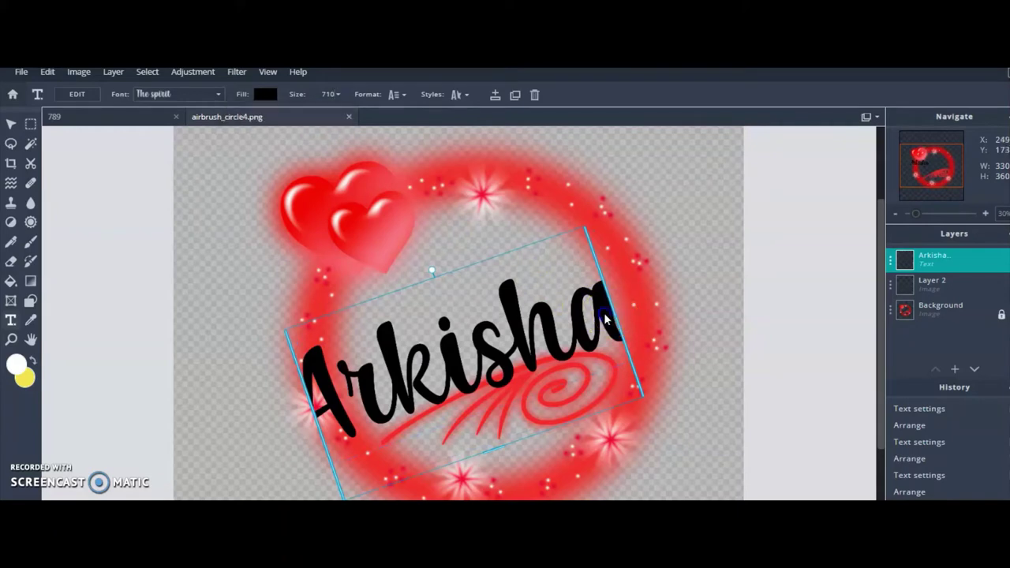
{"action": "left_click_drag", "start_coordinate": [614, 314], "coordinate": [684, 279]}
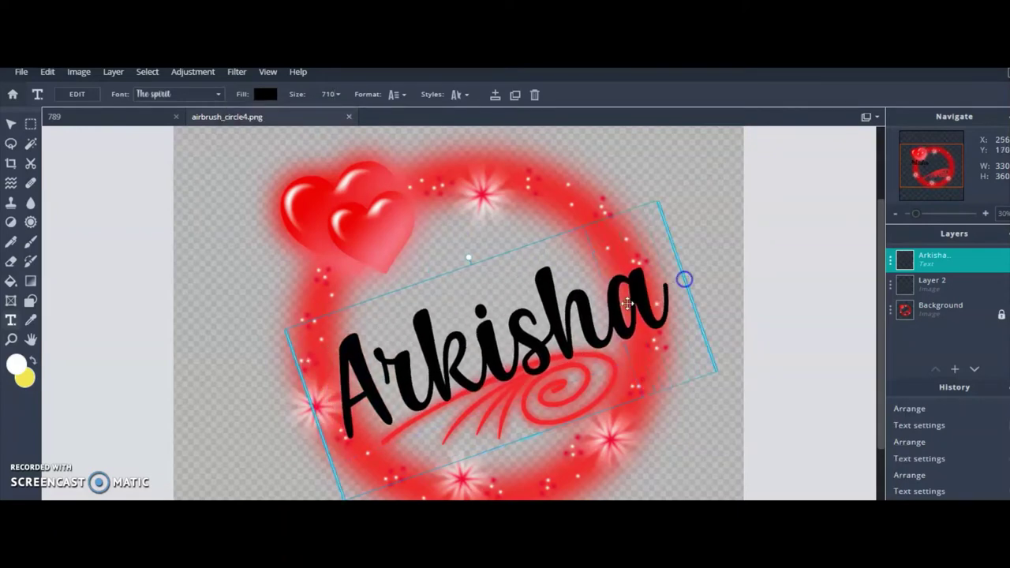
{"action": "left_click", "coordinate": [616, 309]}
{"action": "left_click_drag", "start_coordinate": [616, 310], "coordinate": [591, 292]}
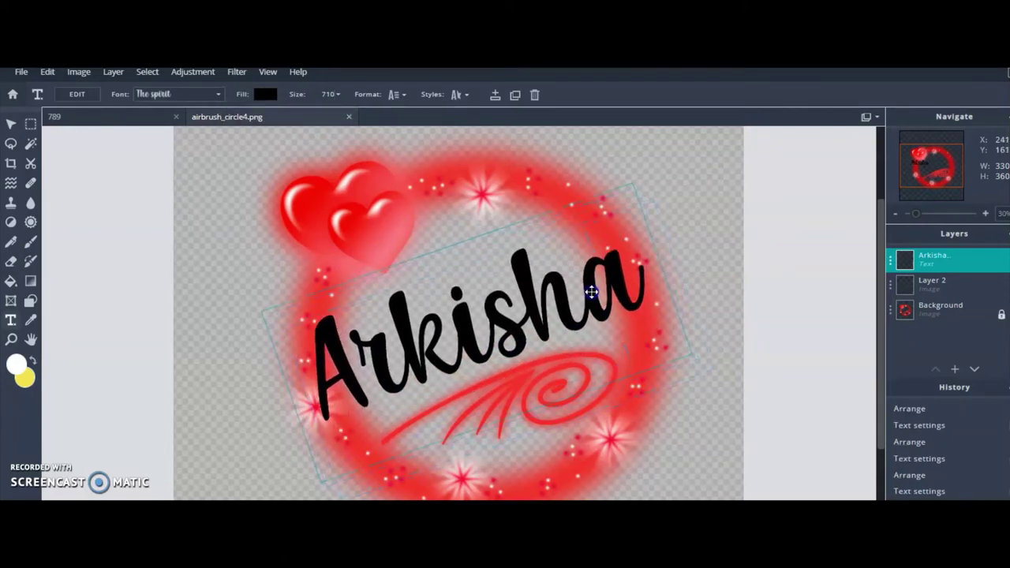
{"action": "left_click", "coordinate": [654, 323]}
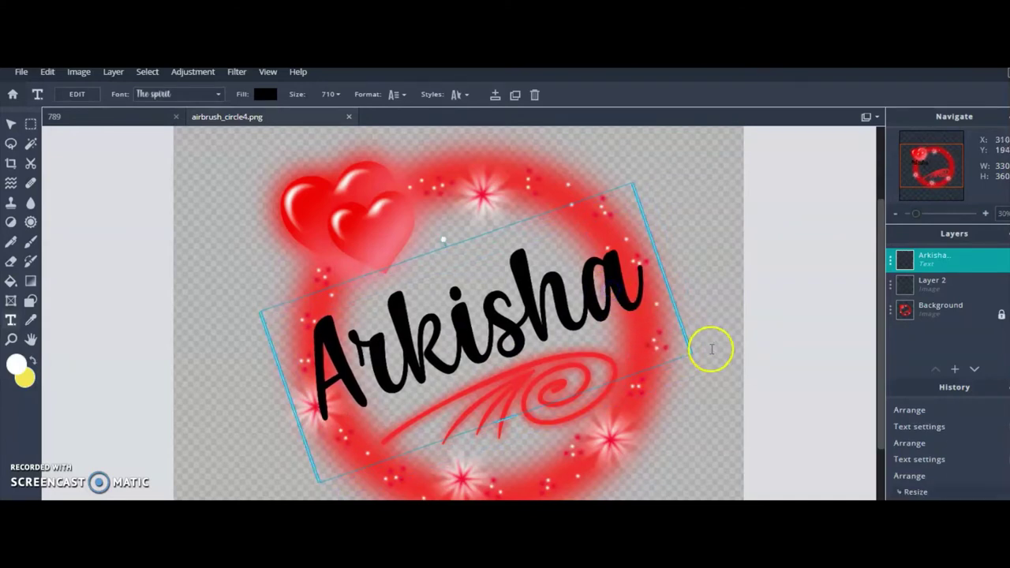
- Rasterize the name text layer into an image layer
{"action": "left_click", "coordinate": [194, 79]}
{"action": "left_click", "coordinate": [235, 76]}
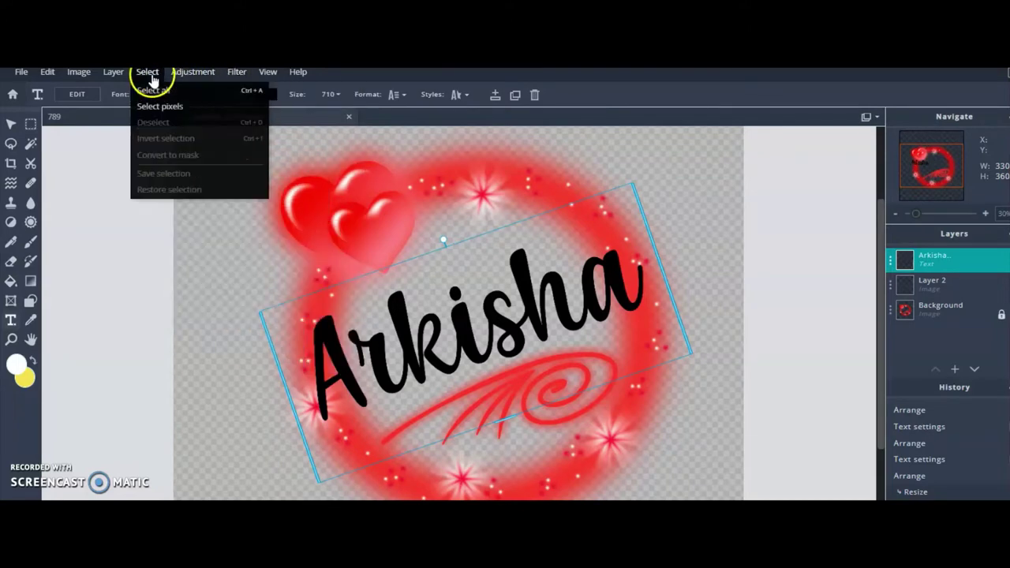
{"action": "mouse_move", "coordinate": [113, 75]}
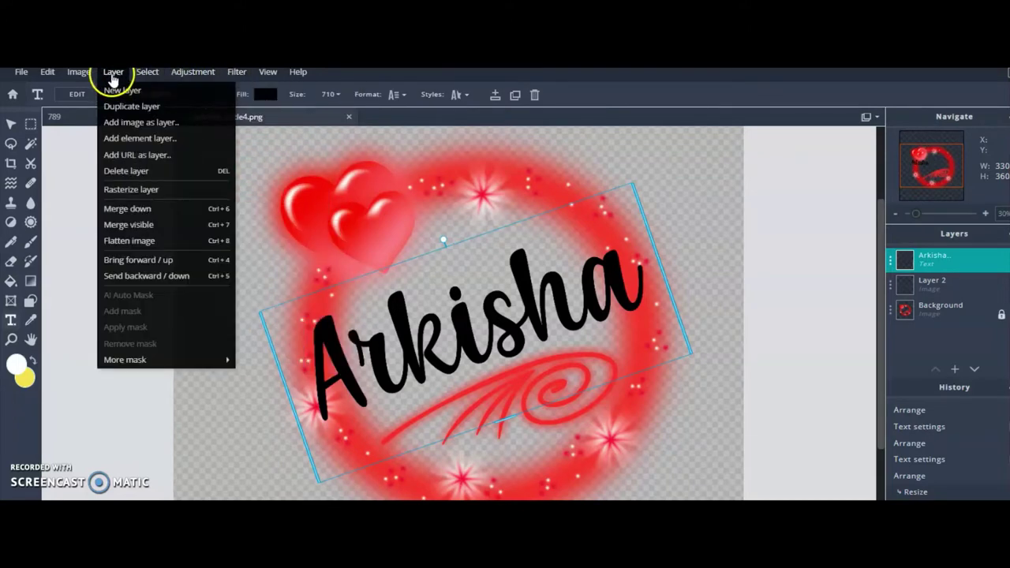
{"action": "left_click", "coordinate": [140, 192]}
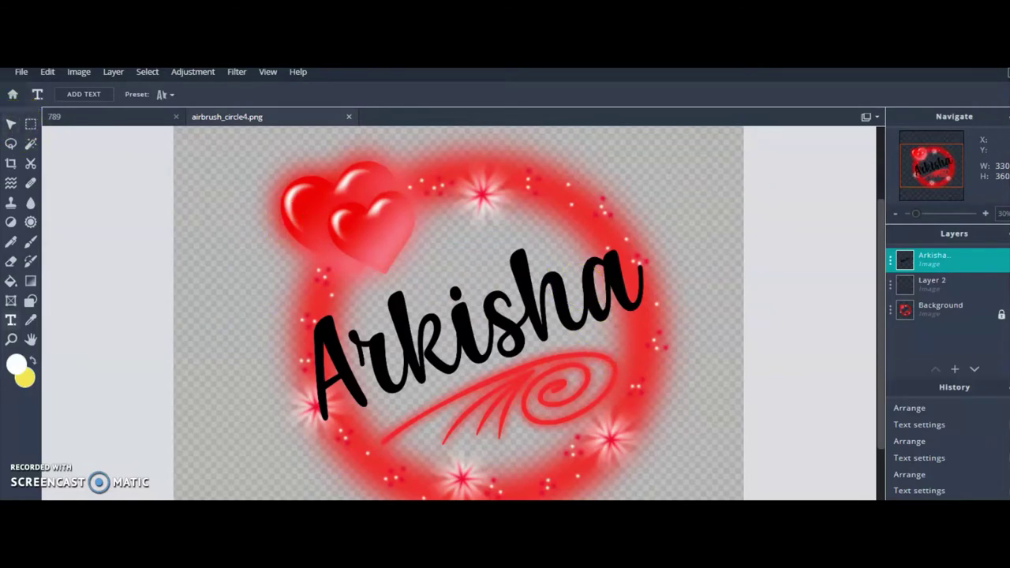
- Delete the empty Layer 2 between the name layer and the background
{"action": "left_click", "coordinate": [951, 284]}
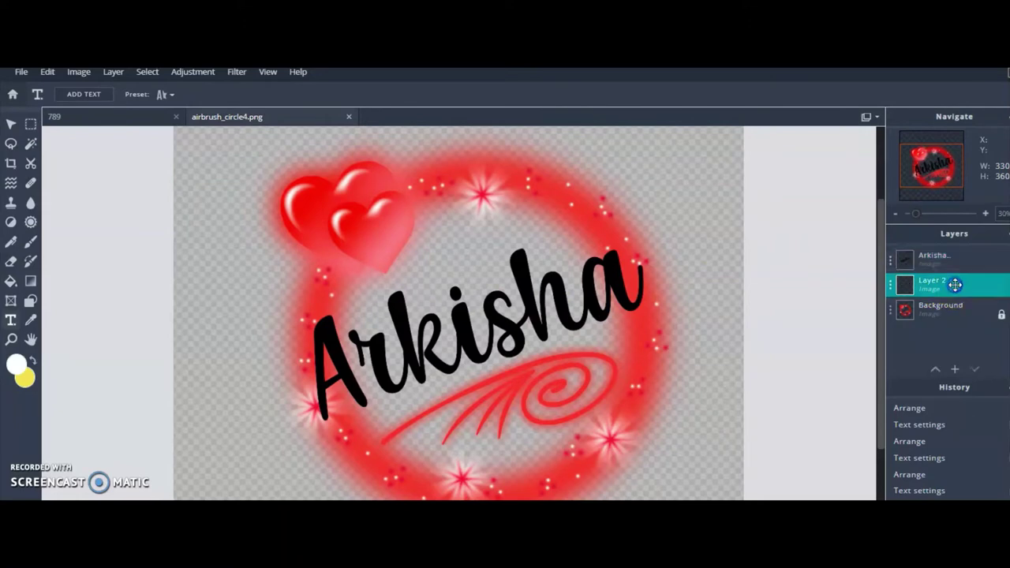
{"action": "key", "text": "Delete"}
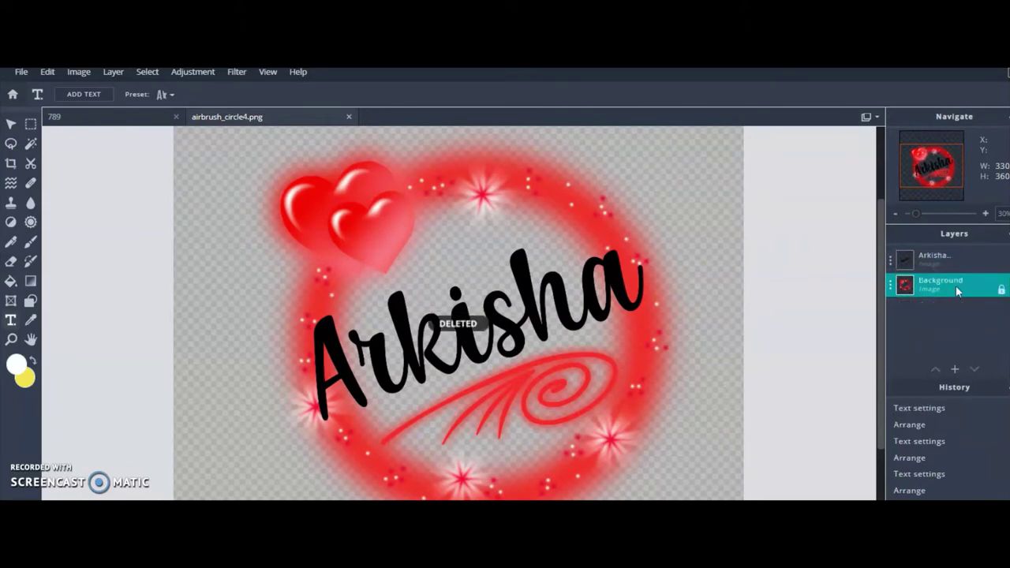
{"action": "left_click", "coordinate": [966, 285]}
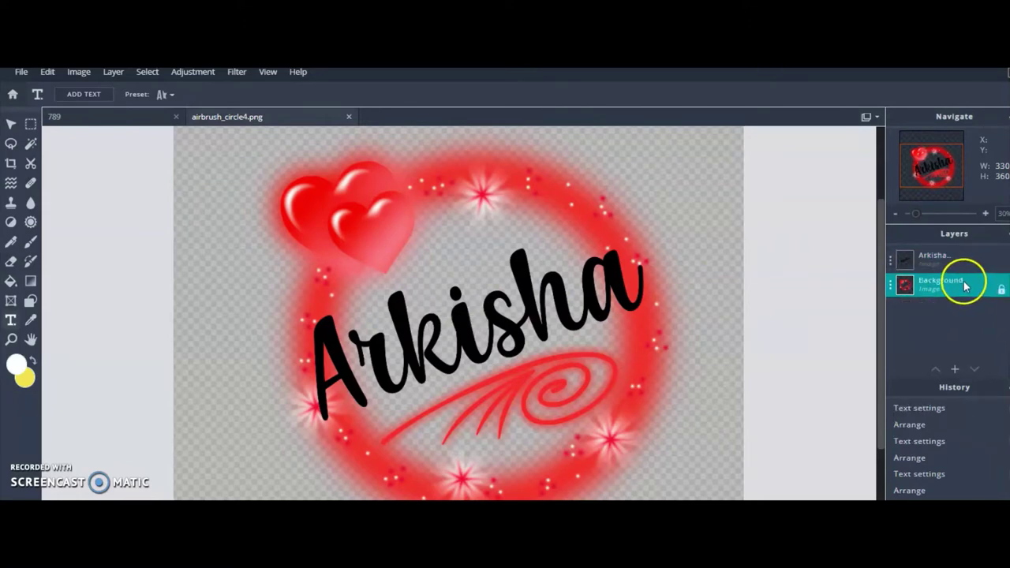
- Duplicate the rasterized name layer and select the original name layer beneath the copy
{"action": "left_click", "coordinate": [953, 258]}
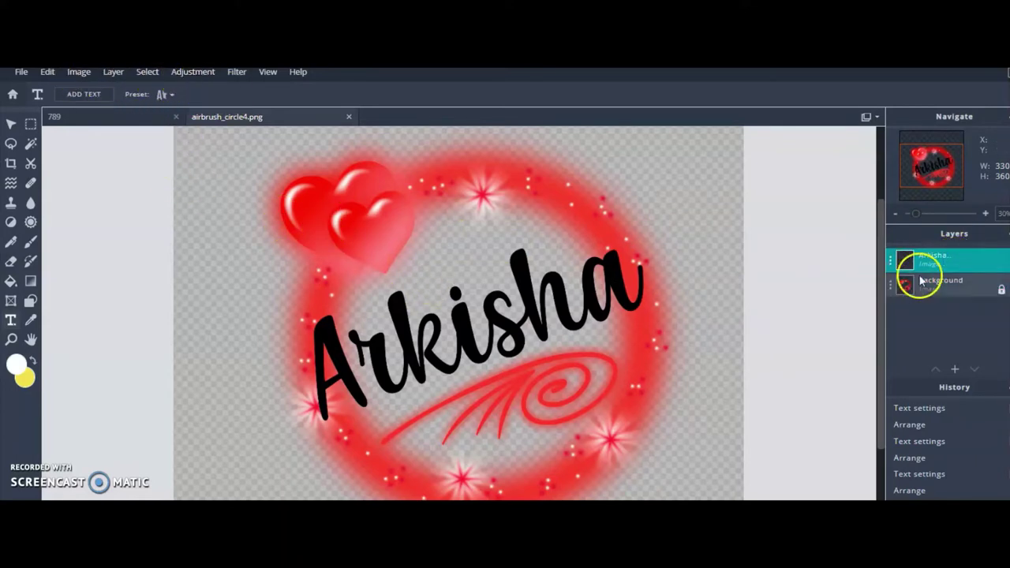
{"action": "left_click", "coordinate": [117, 76]}
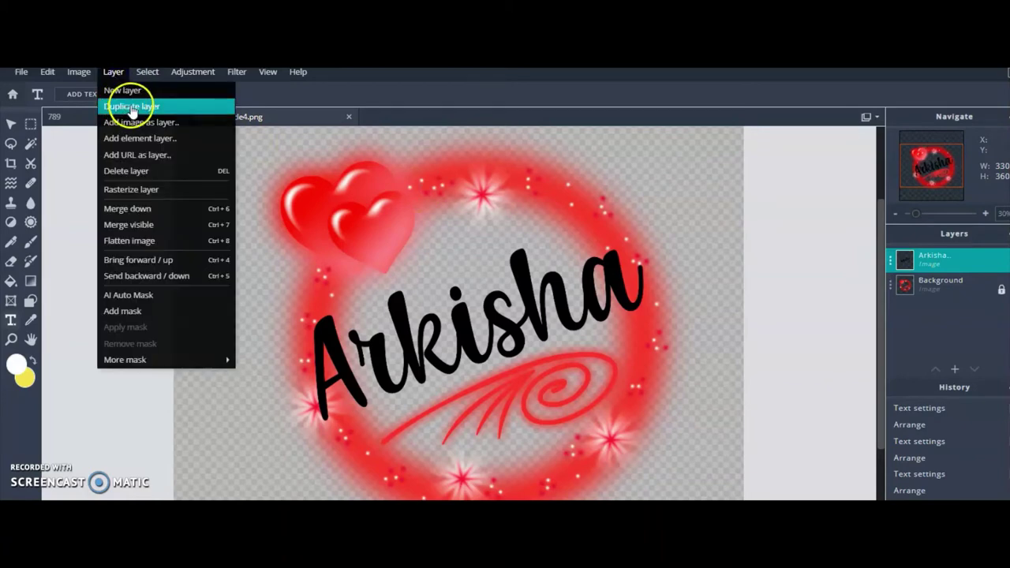
{"action": "left_click", "coordinate": [132, 108]}
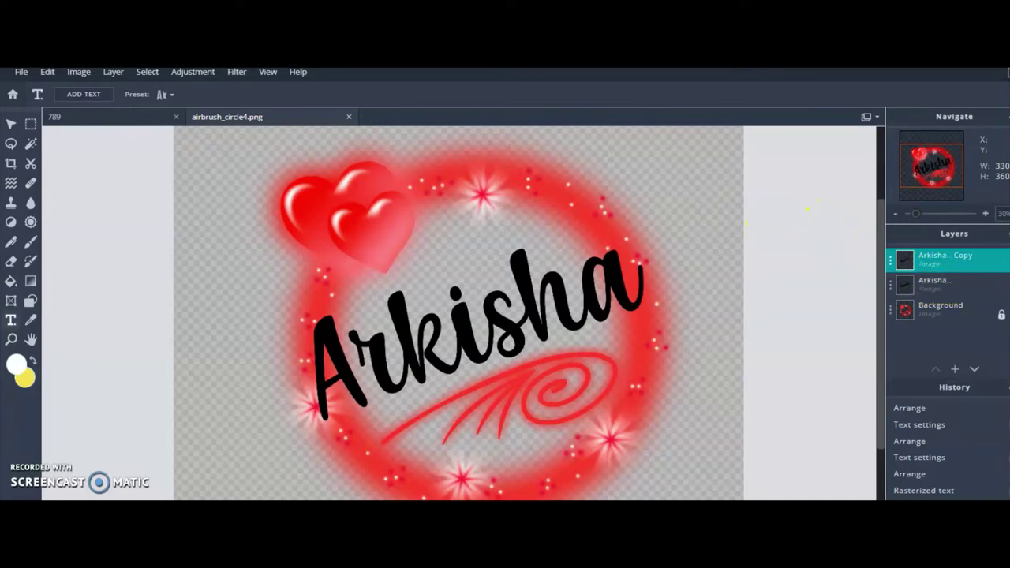
{"action": "left_click", "coordinate": [953, 278]}
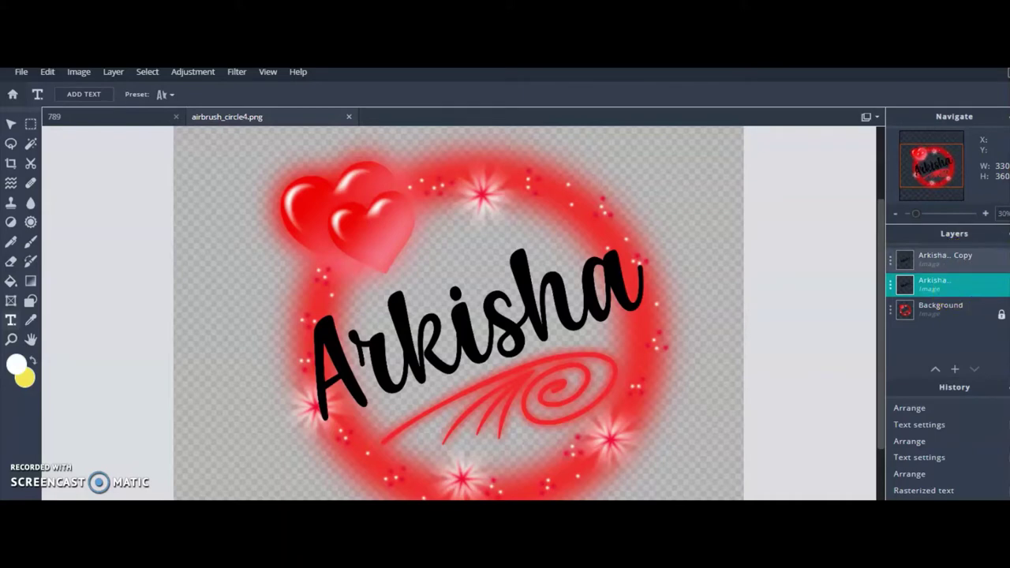
{"action": "key", "text": "Delete"}
{"action": "key", "text": "ctrl+j"}
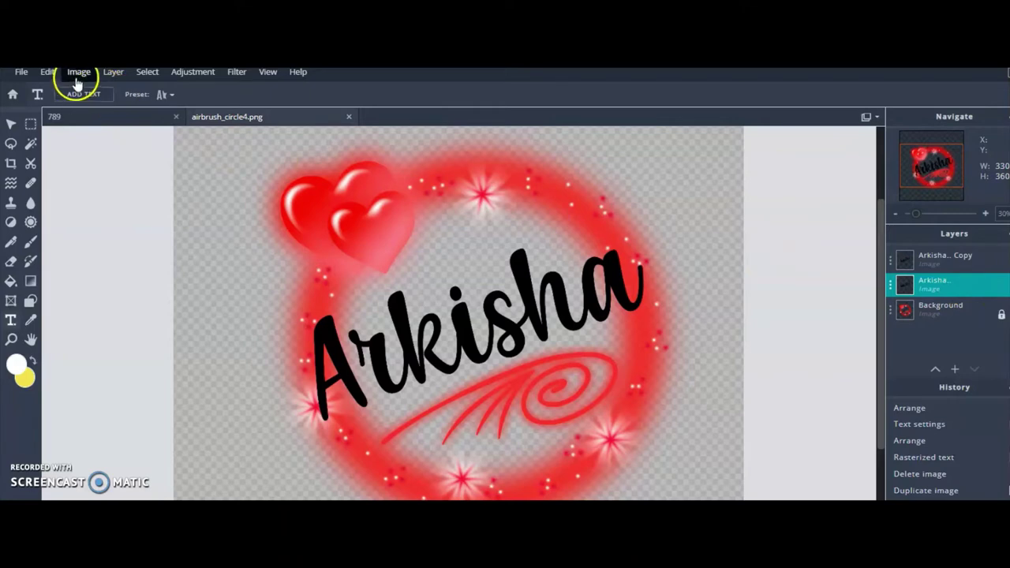
- Apply the Blur filter with an amount of 100 to the original name layer
{"action": "left_click", "coordinate": [238, 72]}
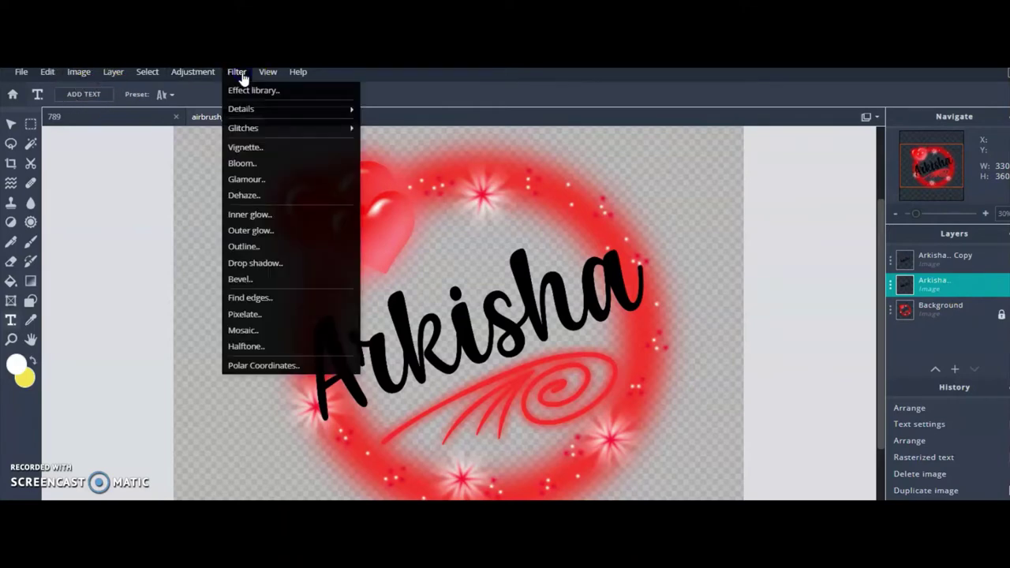
{"action": "left_click", "coordinate": [245, 109]}
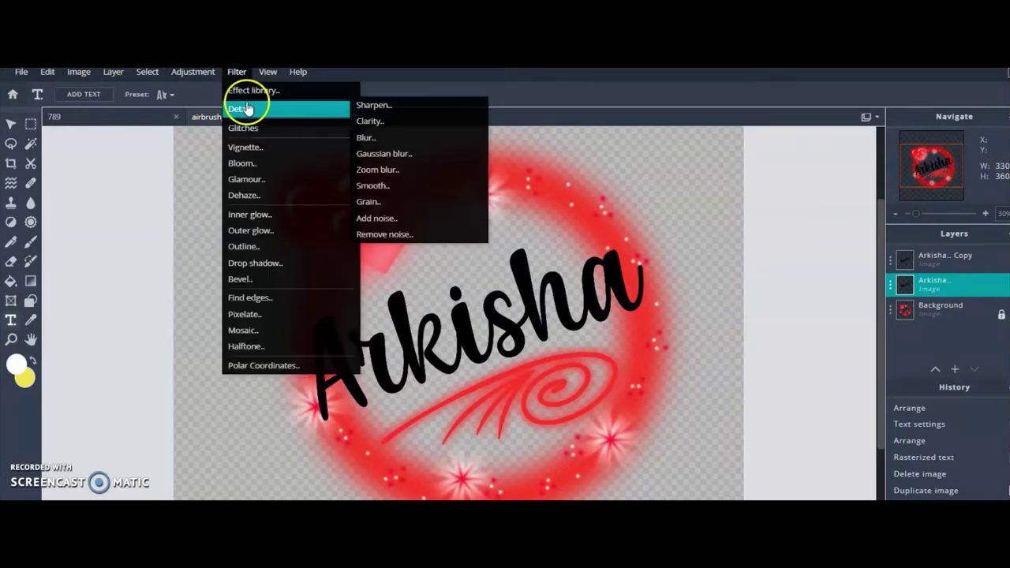
{"action": "left_click", "coordinate": [379, 139]}
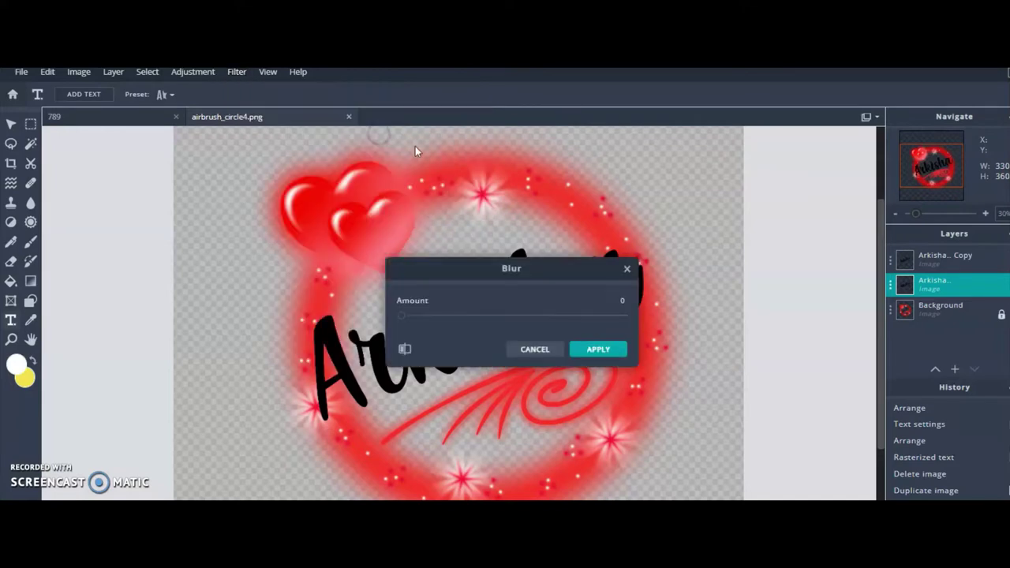
{"action": "left_click_drag", "start_coordinate": [505, 266], "coordinate": [753, 160]}
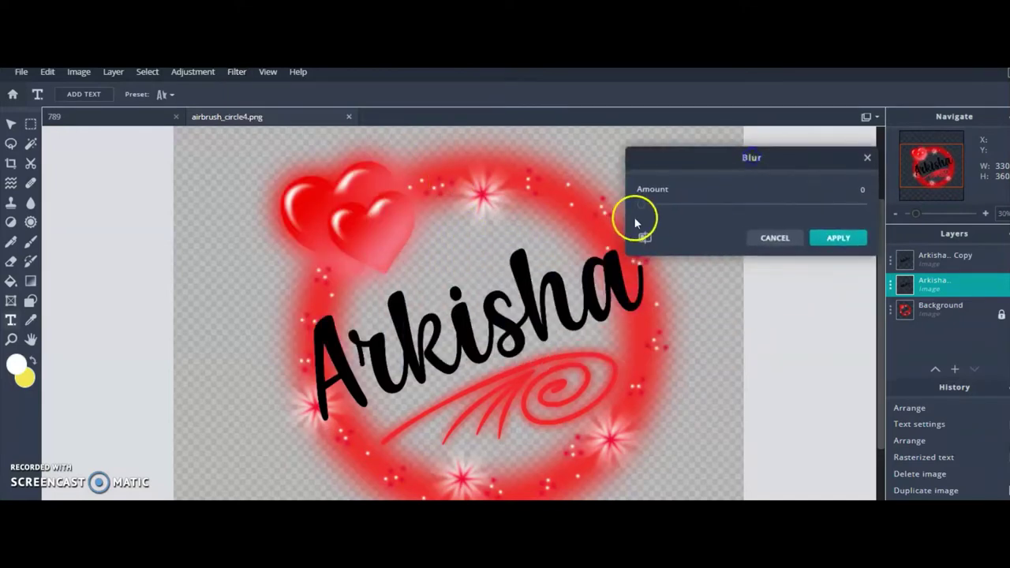
{"action": "left_click_drag", "start_coordinate": [643, 205], "coordinate": [838, 212]}
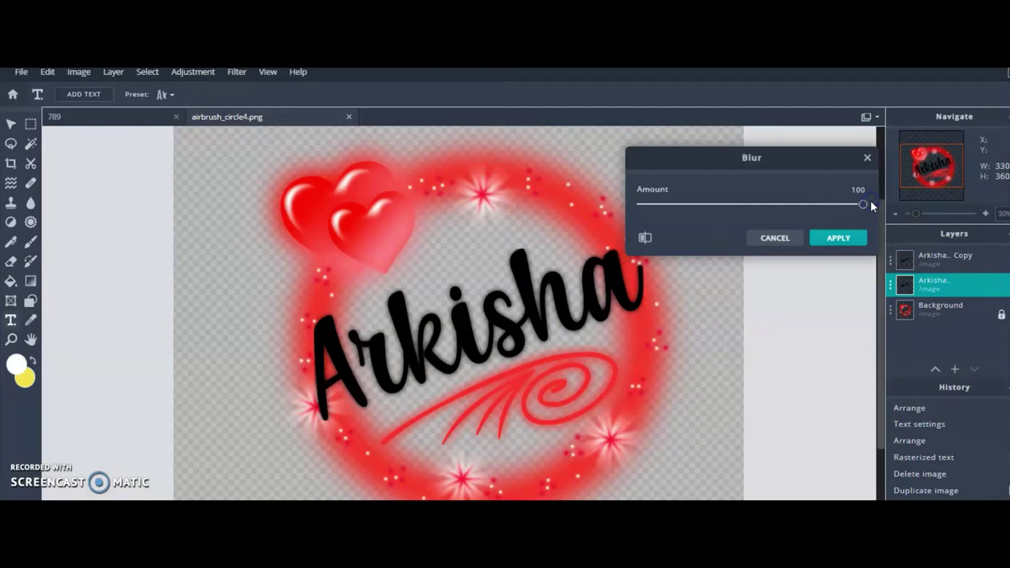
{"action": "left_click", "coordinate": [841, 238]}
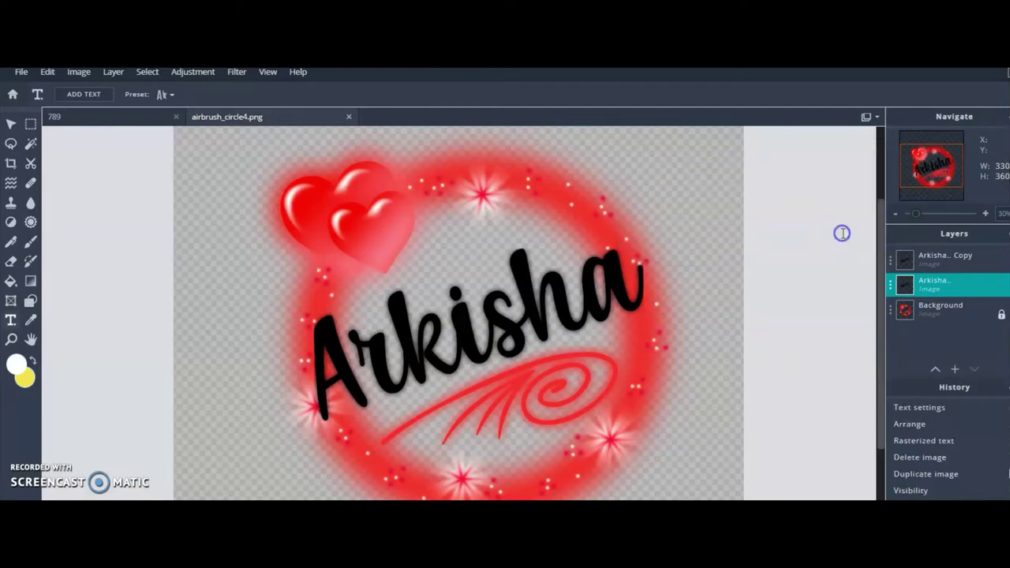
- Hide the copied name layer to examine the blurred name beneath it, and show the copy again
{"action": "left_click", "coordinate": [985, 261]}
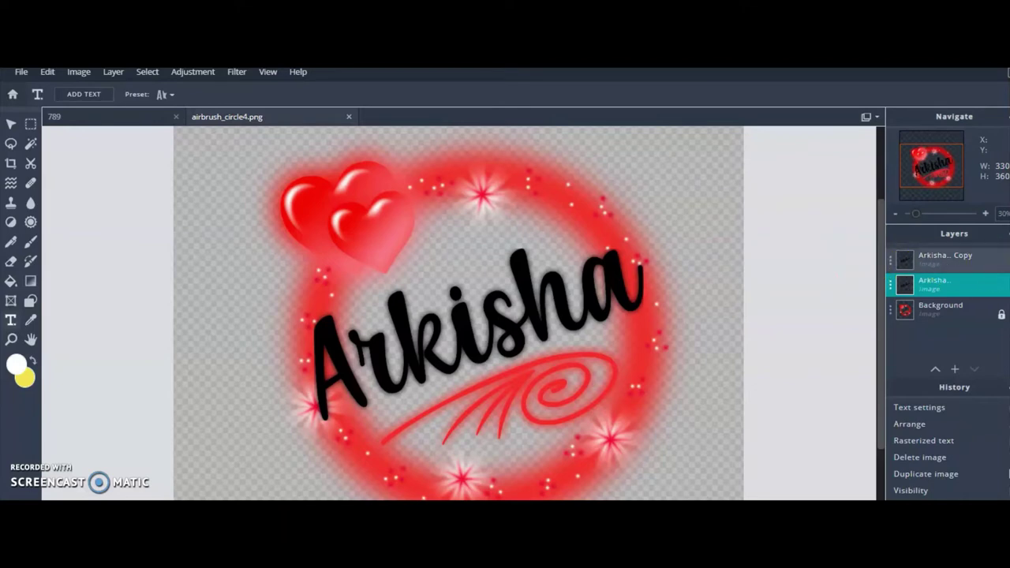
{"action": "left_click", "coordinate": [985, 262]}
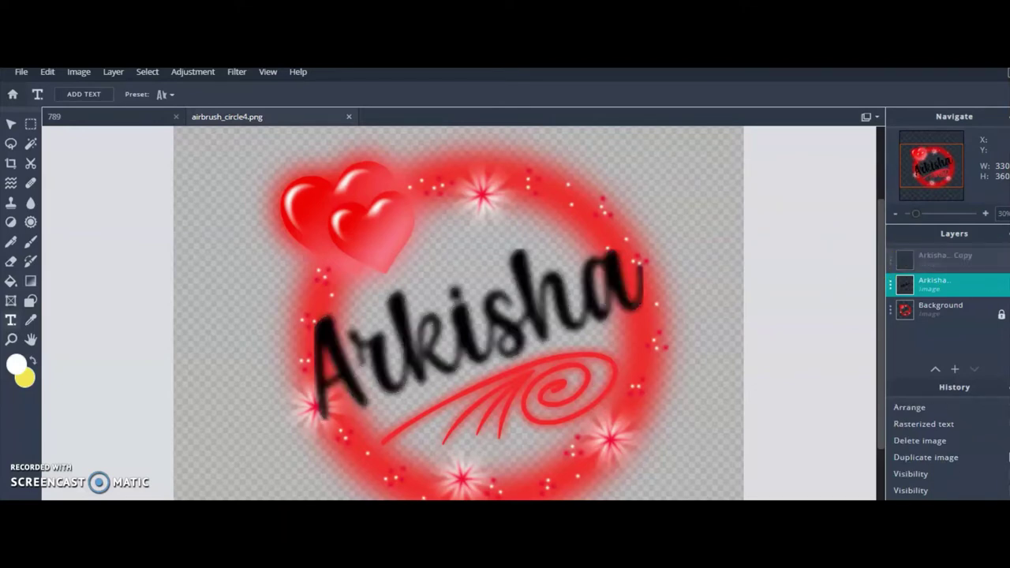
{"action": "left_click", "coordinate": [985, 261]}
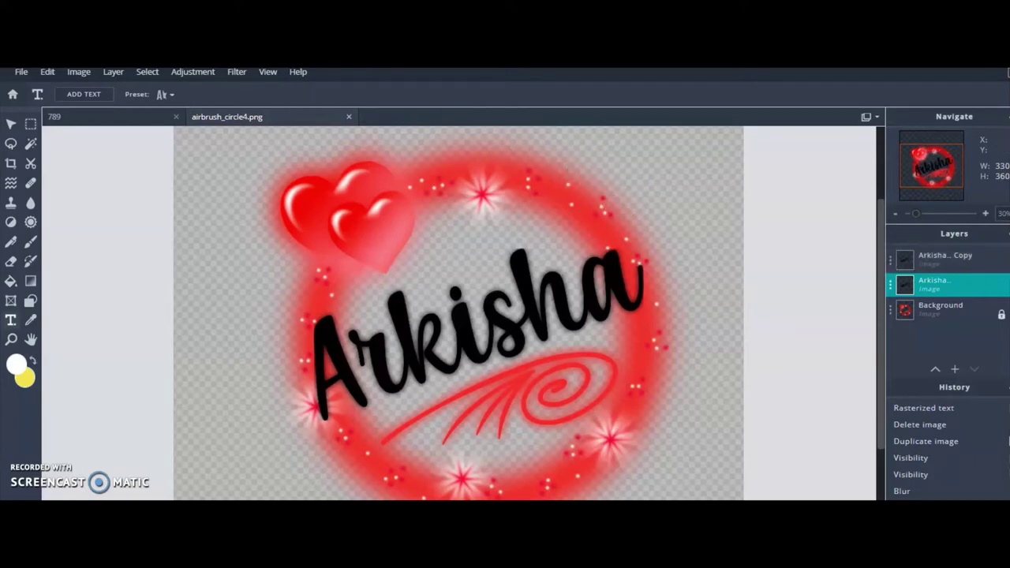
- Undo the blur applied to the original name layer
{"action": "left_click", "coordinate": [234, 76]}
{"action": "left_click", "coordinate": [263, 116]}
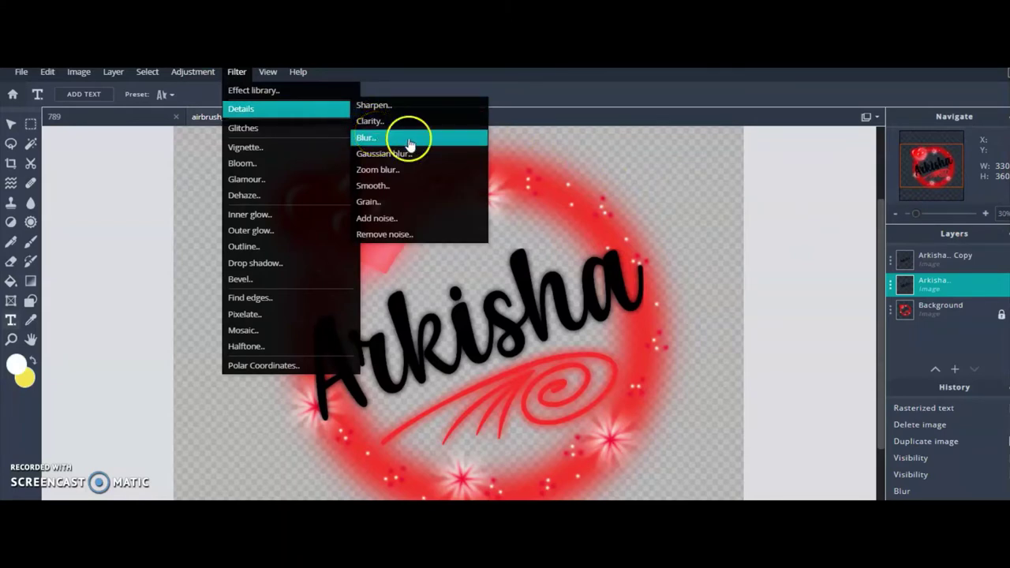
{"action": "left_click", "coordinate": [442, 93]}
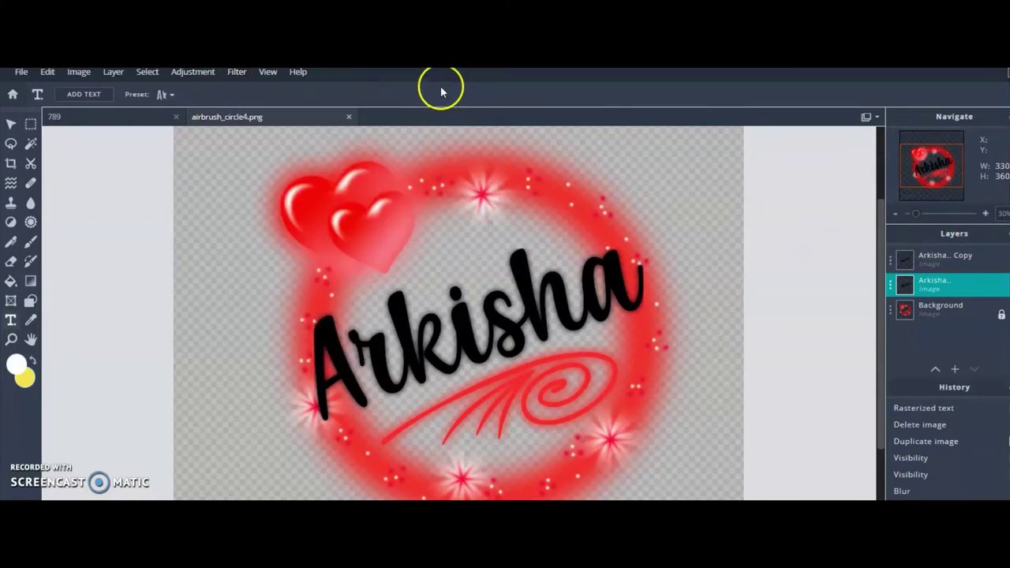
{"action": "key", "text": "ctrl+z"}
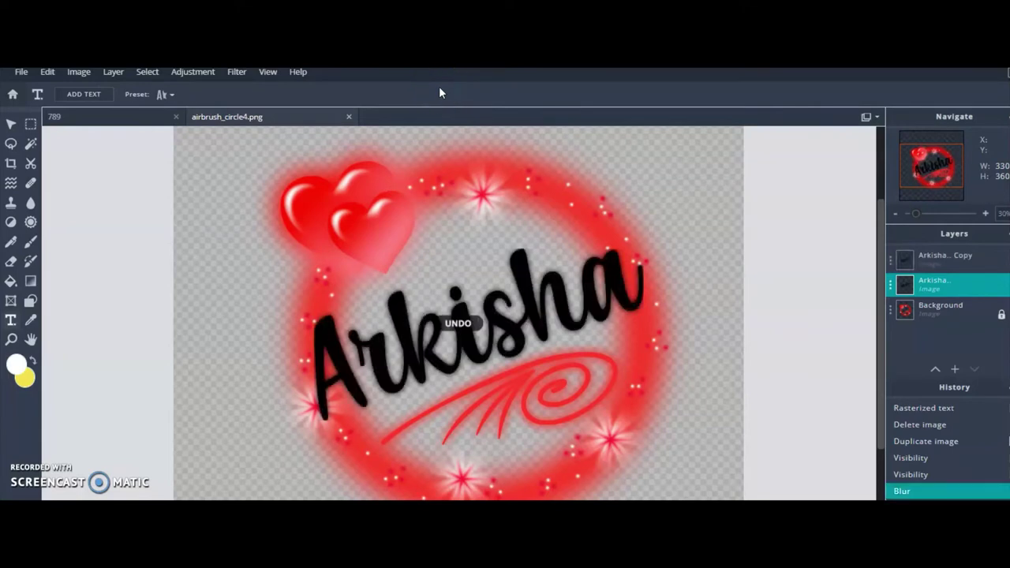
{"action": "key", "text": "ctrl+z"}
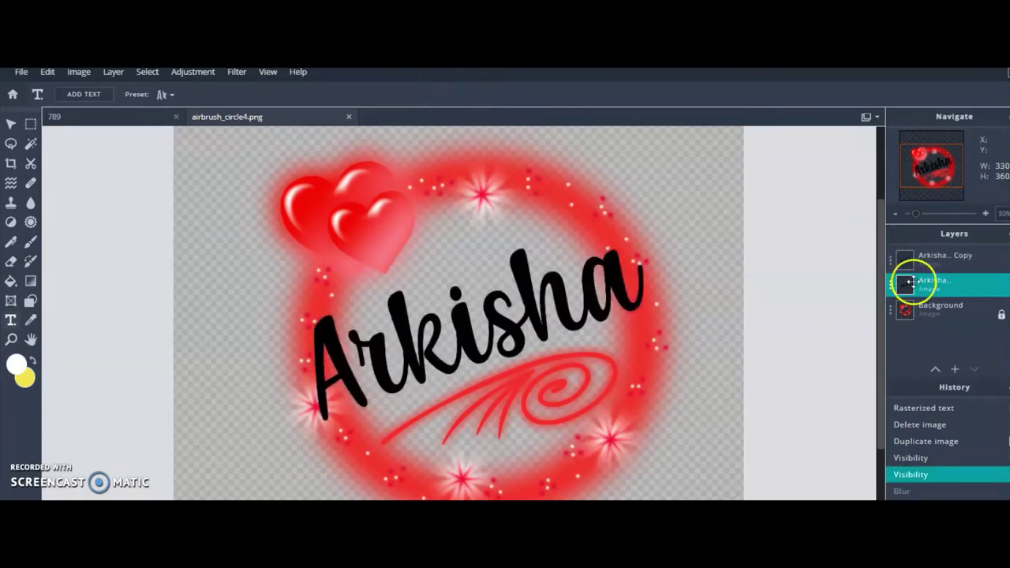
- Apply the Gaussian blur filter at the maximum amount to the original name layer
{"action": "left_click", "coordinate": [234, 76]}
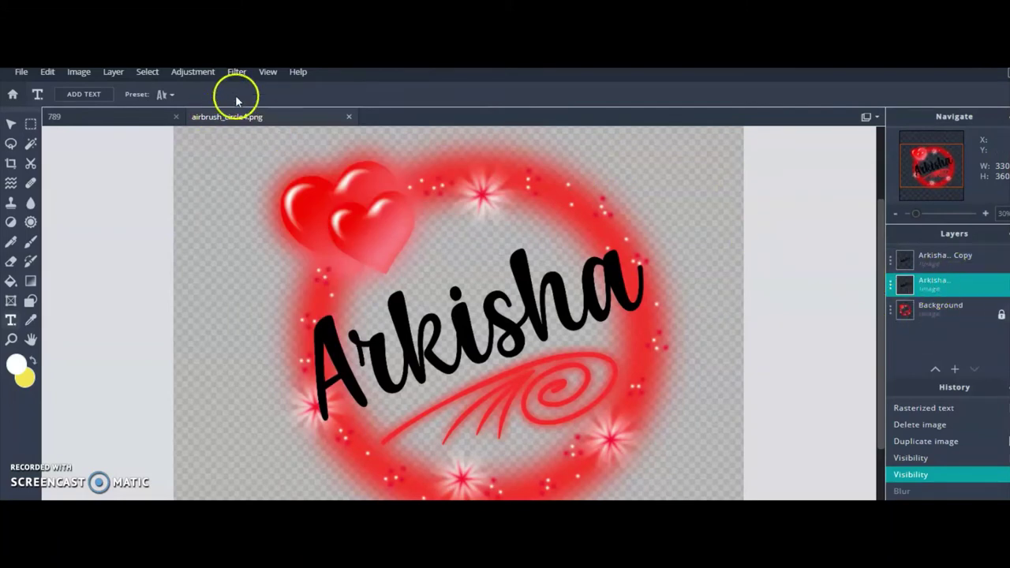
{"action": "left_click", "coordinate": [236, 72]}
{"action": "mouse_move", "coordinate": [257, 108]}
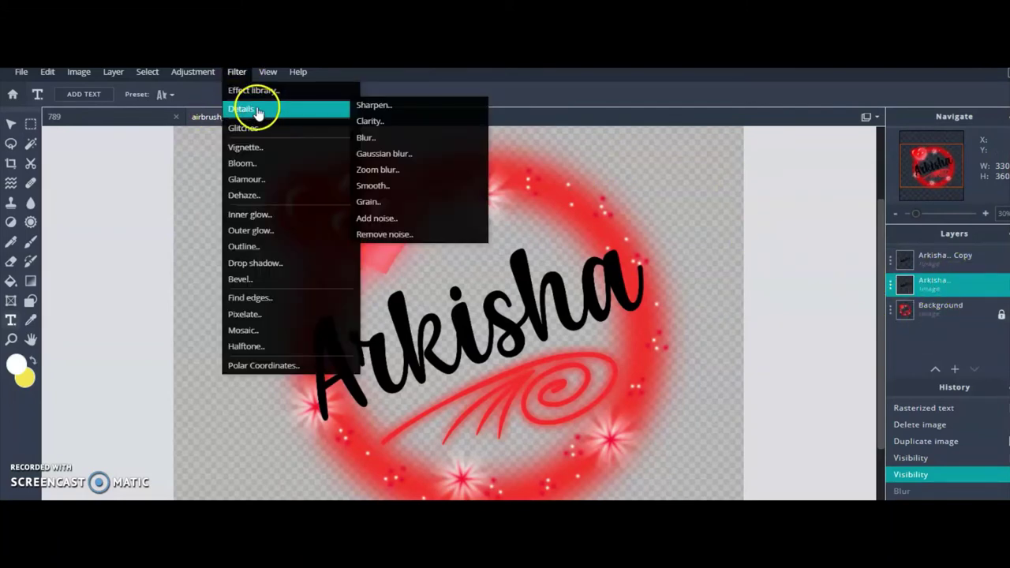
{"action": "left_click", "coordinate": [401, 154]}
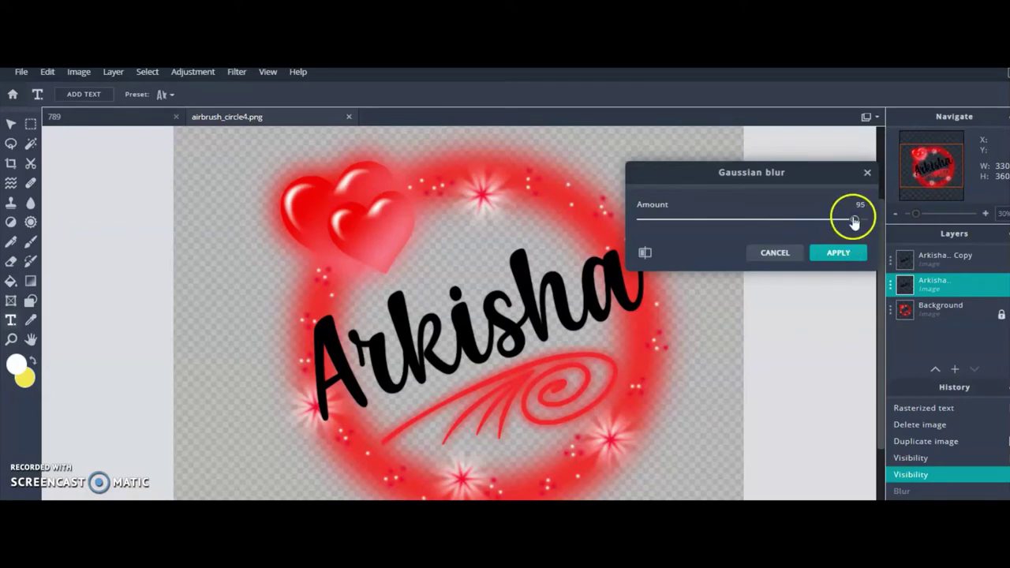
{"action": "left_click_drag", "start_coordinate": [855, 222], "coordinate": [865, 221]}
{"action": "left_click", "coordinate": [840, 252]}
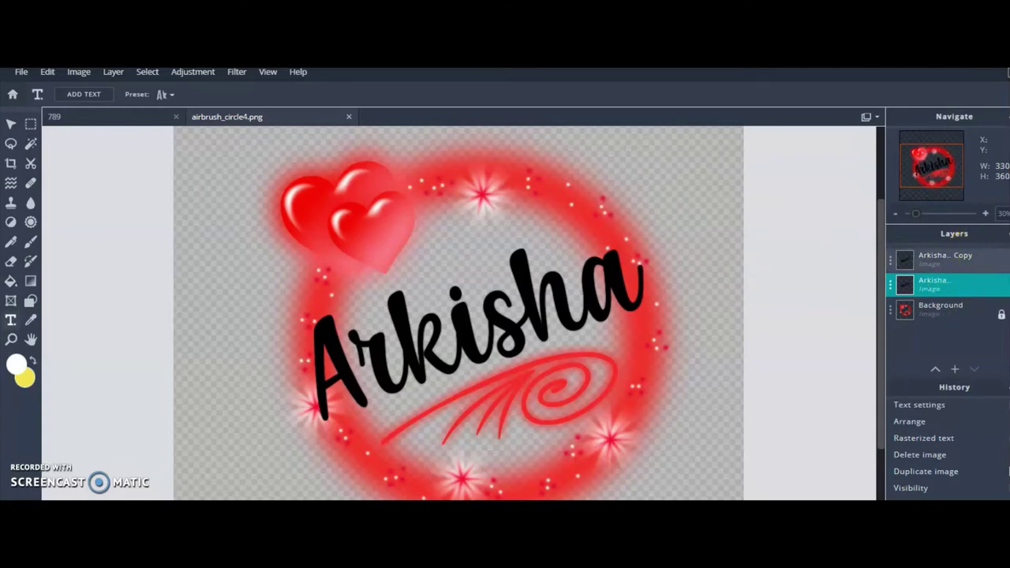
- Hide the copied name layer and apply another Gaussian blur with an amount of 100 to the original name layer
{"action": "left_click", "coordinate": [1001, 259]}
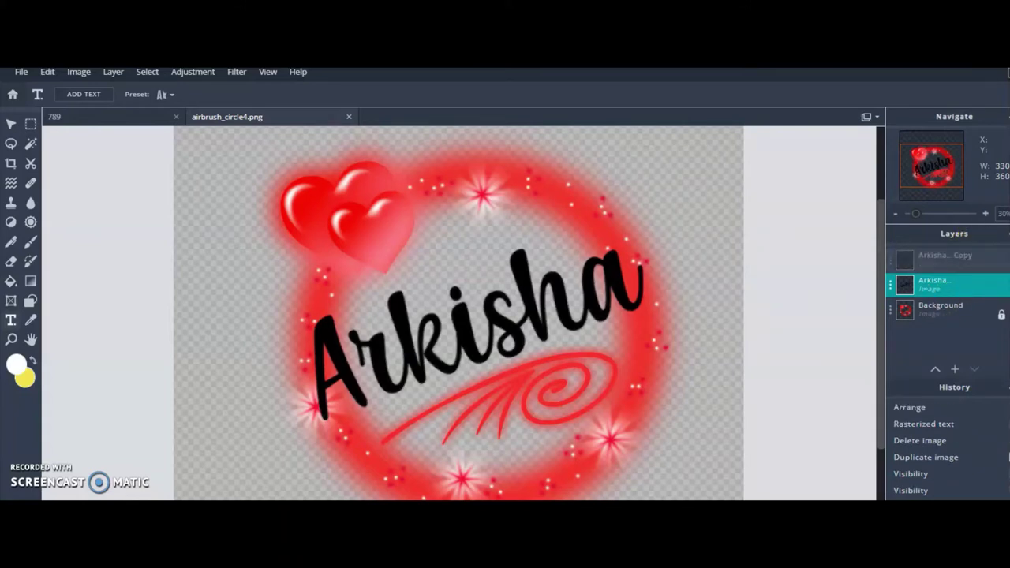
{"action": "left_click", "coordinate": [995, 277]}
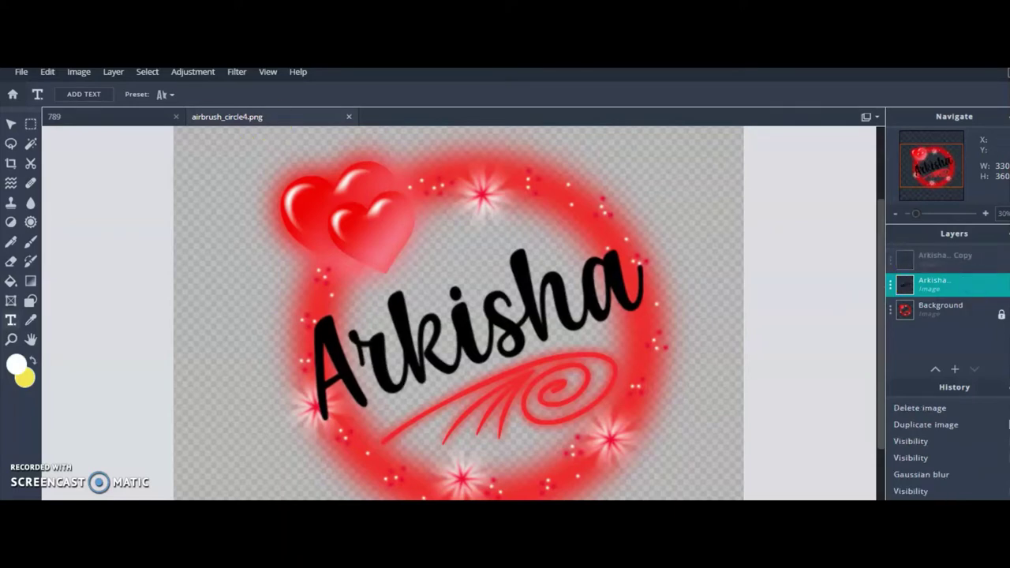
{"action": "left_click", "coordinate": [237, 72]}
{"action": "mouse_move", "coordinate": [257, 136]}
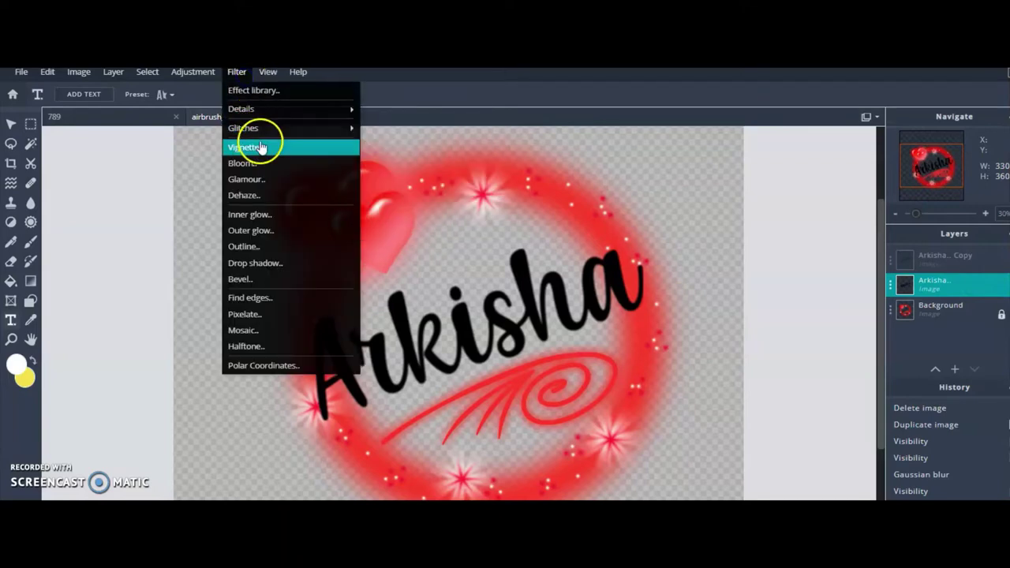
{"action": "mouse_move", "coordinate": [259, 116]}
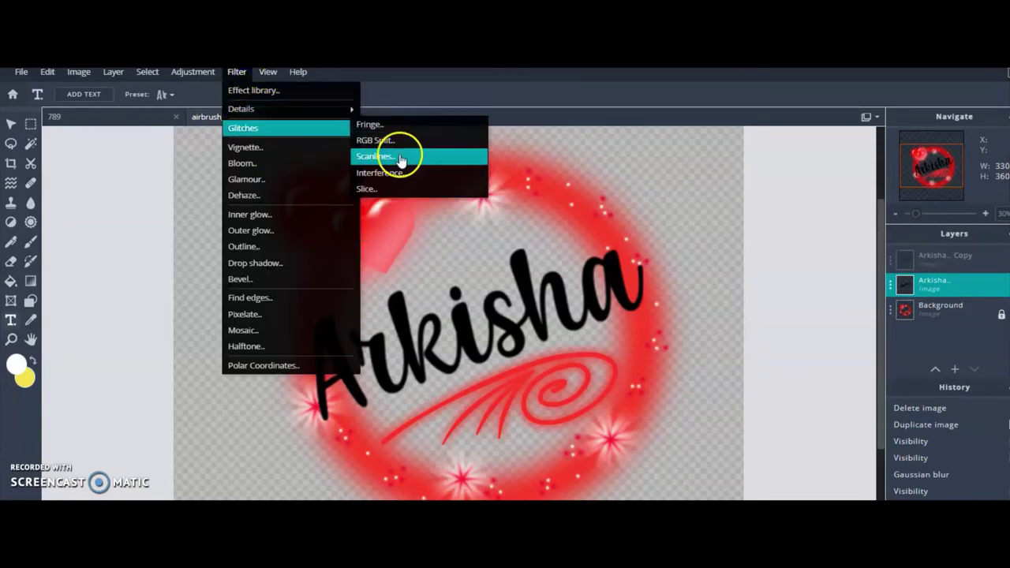
{"action": "left_click", "coordinate": [268, 72]}
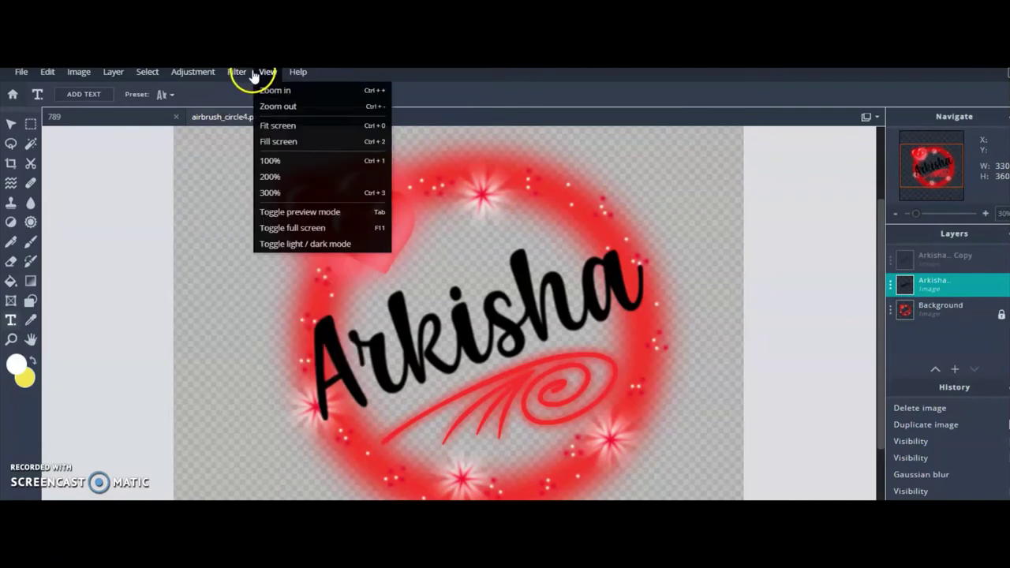
{"action": "mouse_move", "coordinate": [273, 115]}
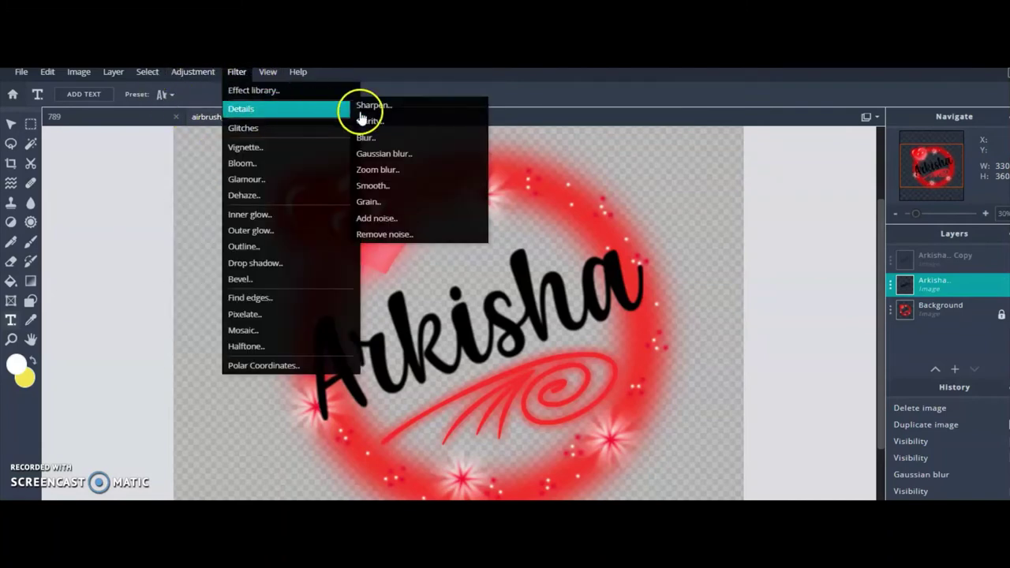
{"action": "left_click", "coordinate": [399, 153]}
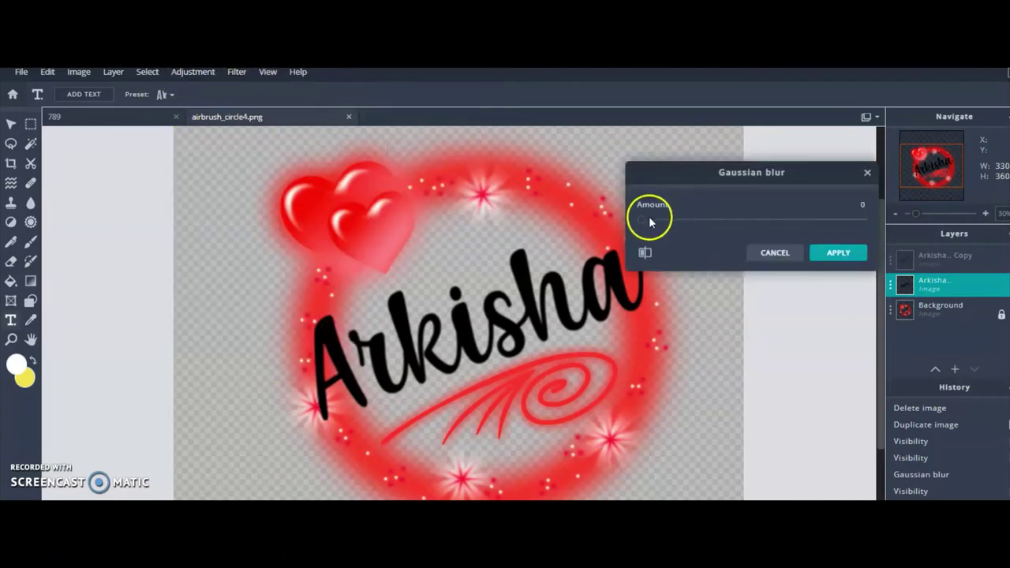
{"action": "left_click_drag", "start_coordinate": [647, 223], "coordinate": [642, 221]}
{"action": "left_click_drag", "start_coordinate": [714, 223], "coordinate": [872, 222]}
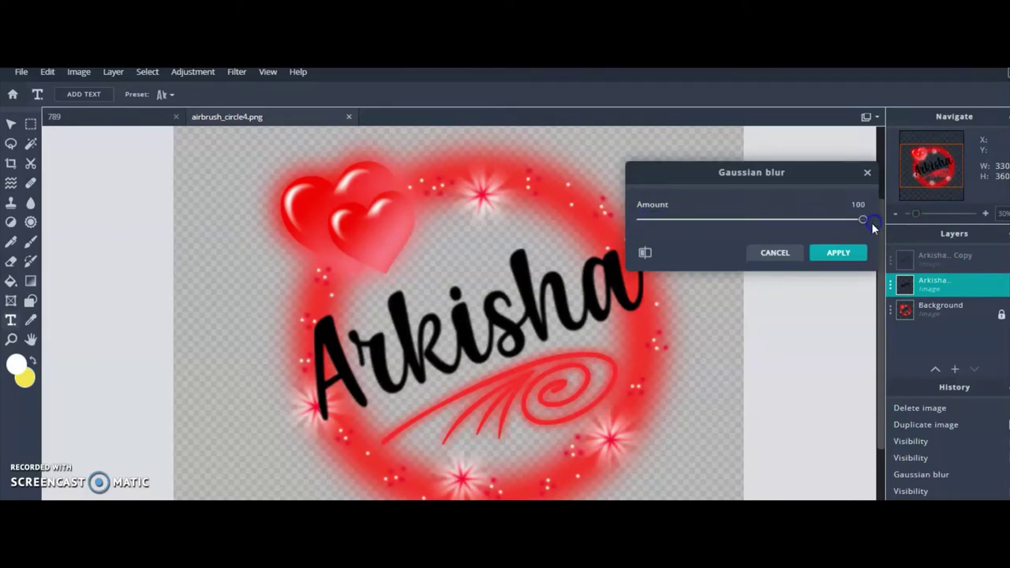
{"action": "left_click", "coordinate": [837, 259]}
- Soften the original name layer once more with a third Gaussian blur at an amount of 100
{"action": "left_click", "coordinate": [239, 76]}
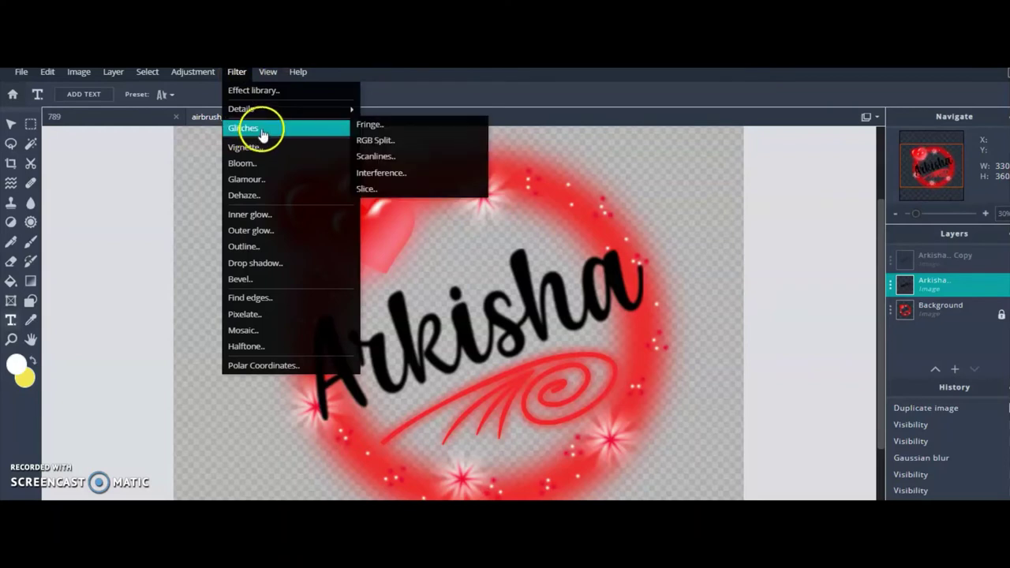
{"action": "left_click", "coordinate": [399, 132]}
{"action": "left_click", "coordinate": [268, 72]}
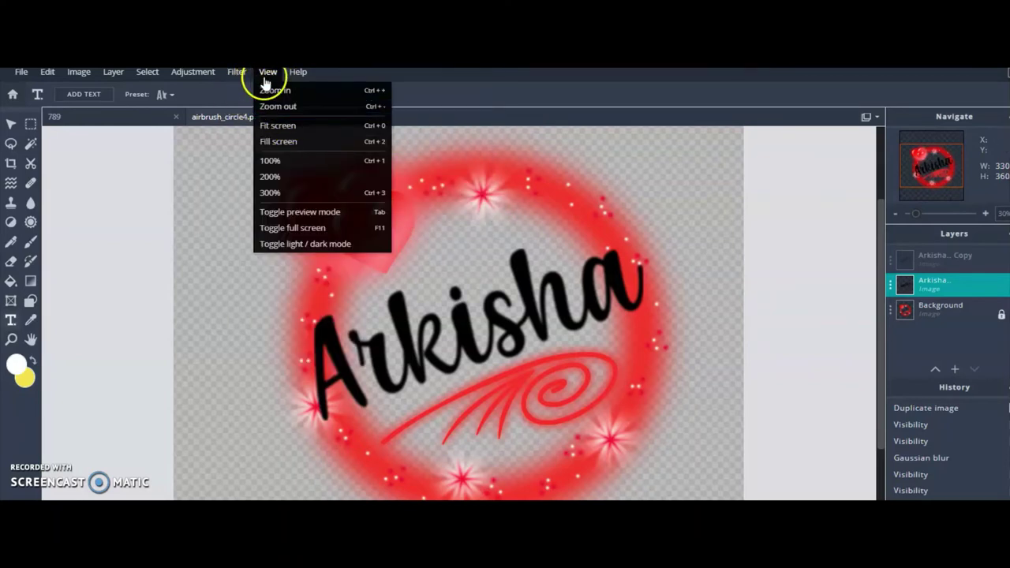
{"action": "mouse_move", "coordinate": [237, 73]}
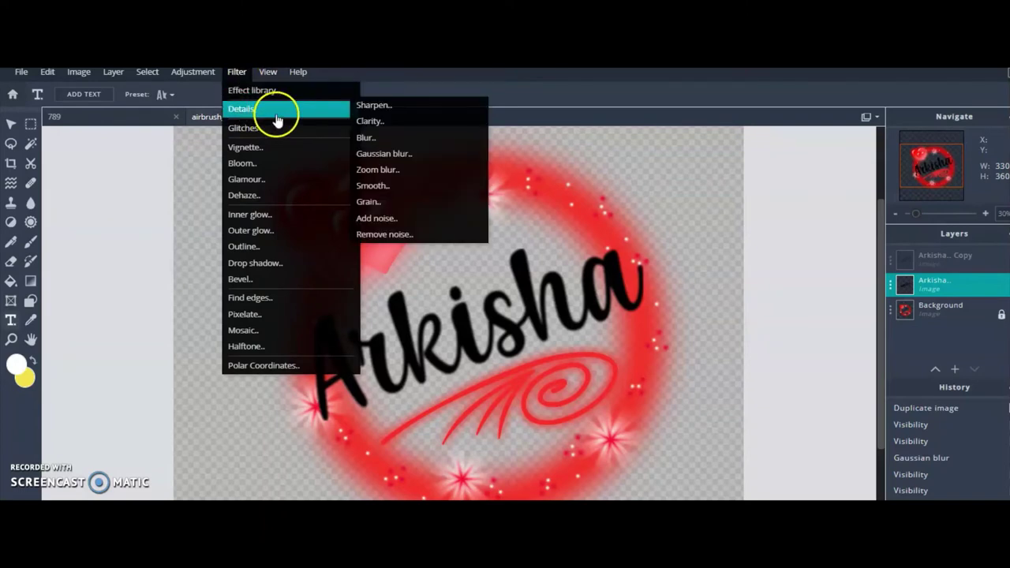
{"action": "mouse_move", "coordinate": [322, 118]}
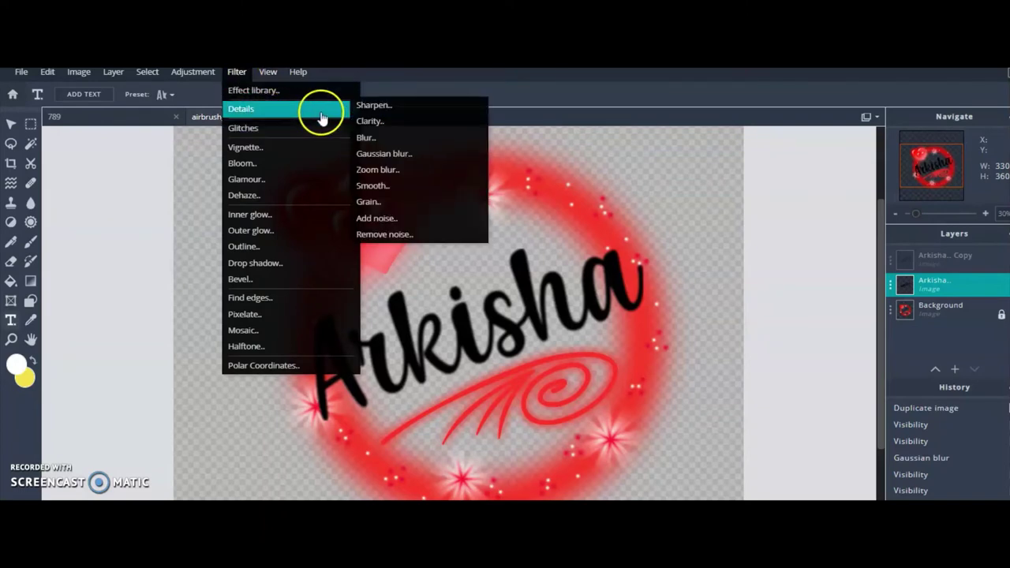
{"action": "left_click", "coordinate": [387, 155]}
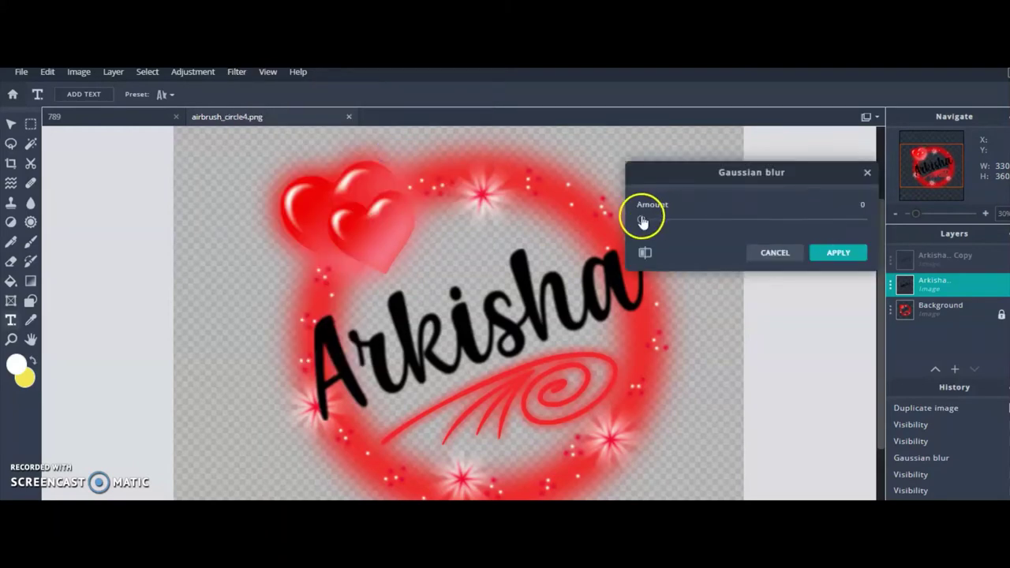
{"action": "left_click_drag", "start_coordinate": [643, 217], "coordinate": [880, 225]}
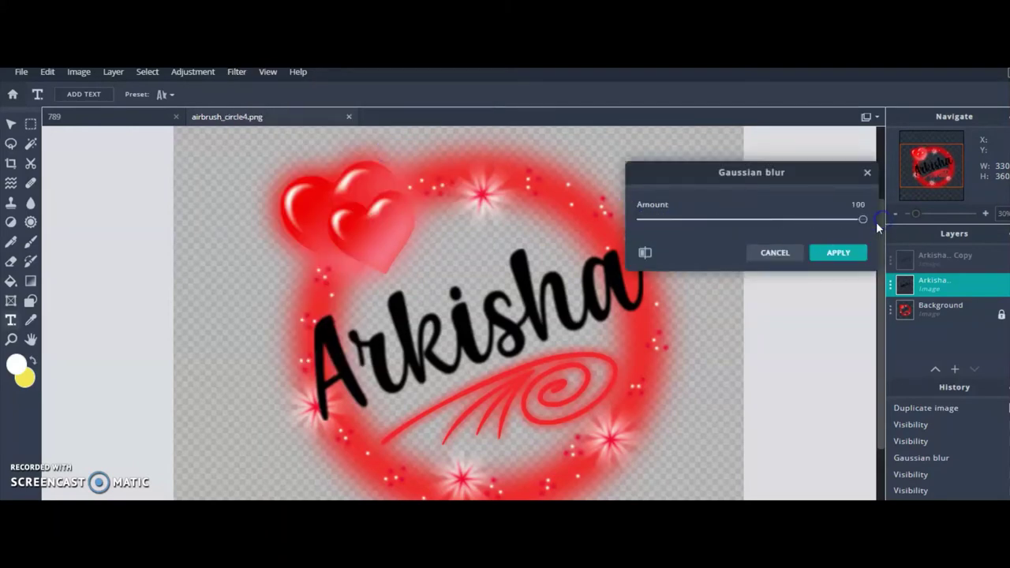
{"action": "left_click", "coordinate": [838, 253]}
- Show the copied name layer again and reselect the original name layer beneath it
{"action": "left_click", "coordinate": [904, 265]}
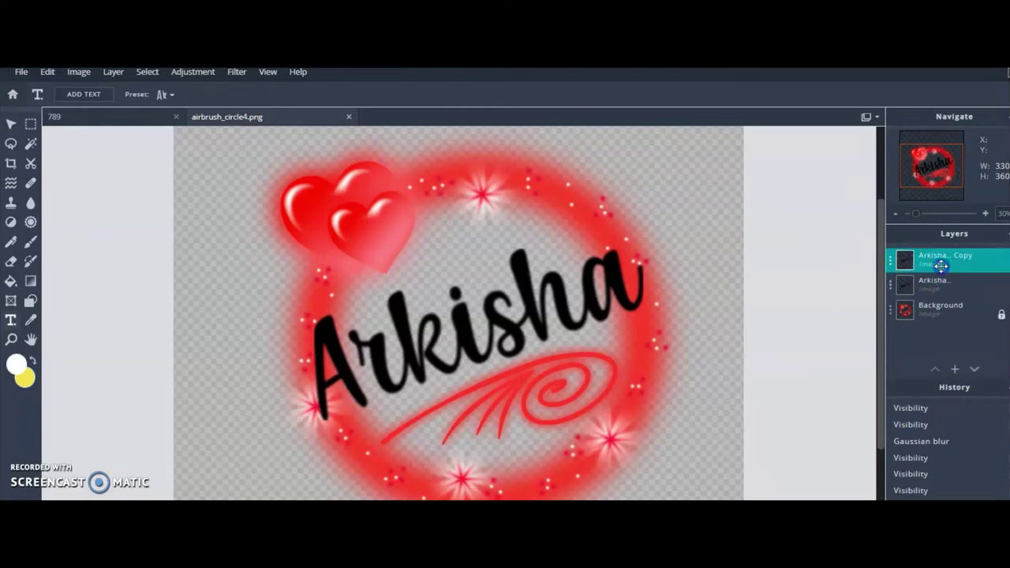
{"action": "left_click", "coordinate": [994, 261]}
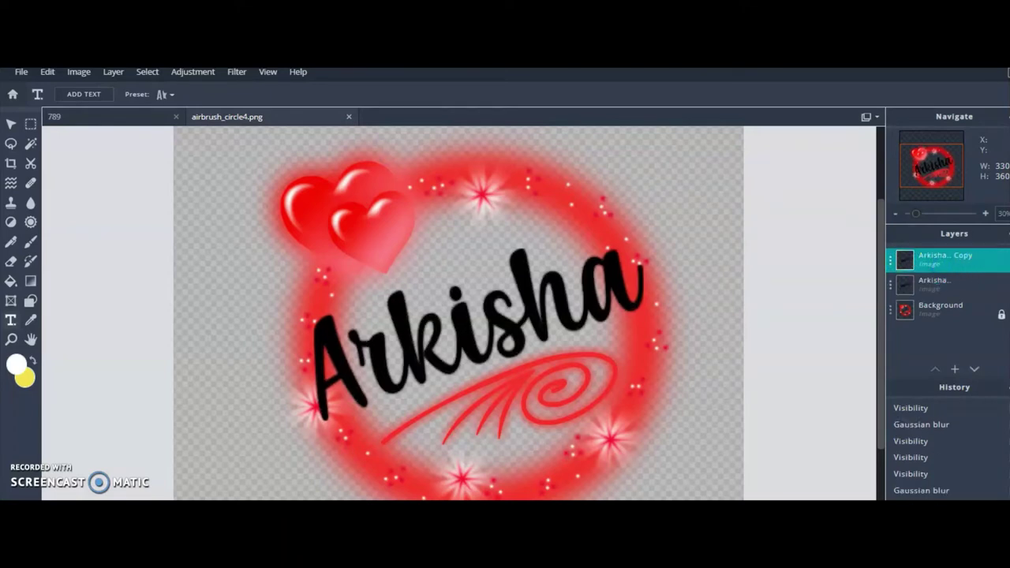
{"action": "left_click", "coordinate": [1000, 281]}
{"action": "left_click", "coordinate": [322, 322]}
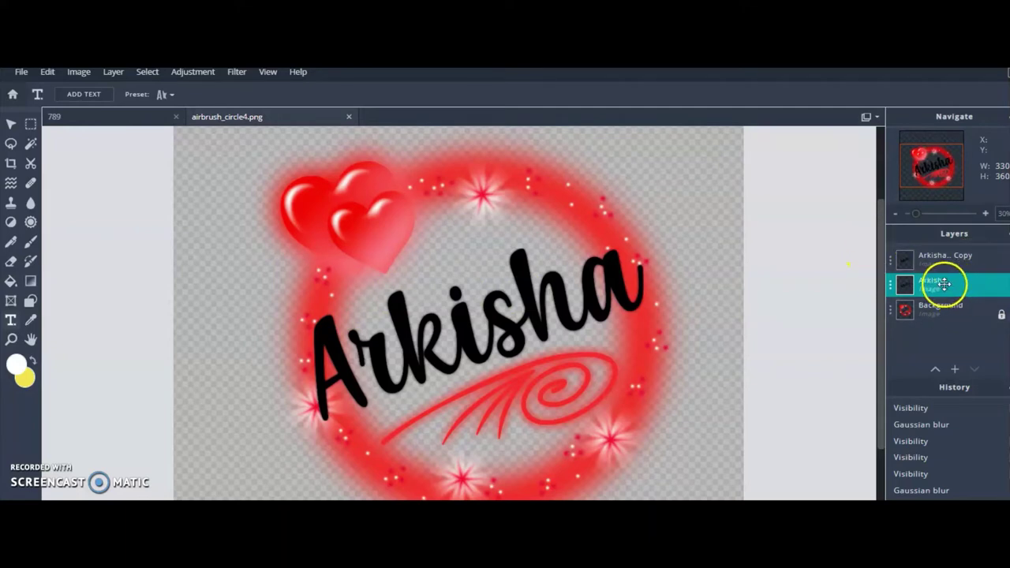
- Apply the regular Blur filter with an amount of 100 to the original name layer
{"action": "left_click", "coordinate": [246, 79]}
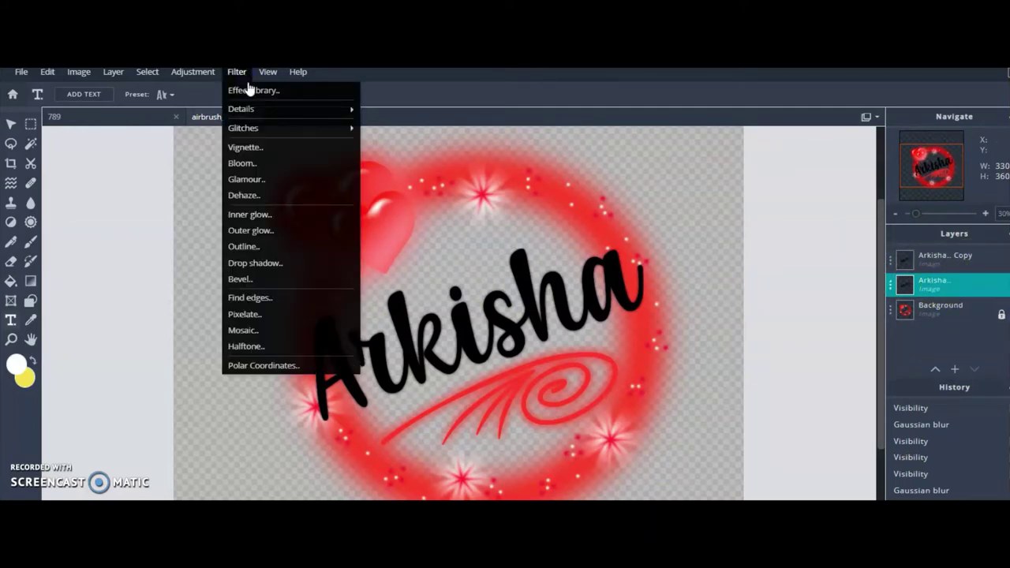
{"action": "left_click", "coordinate": [283, 119]}
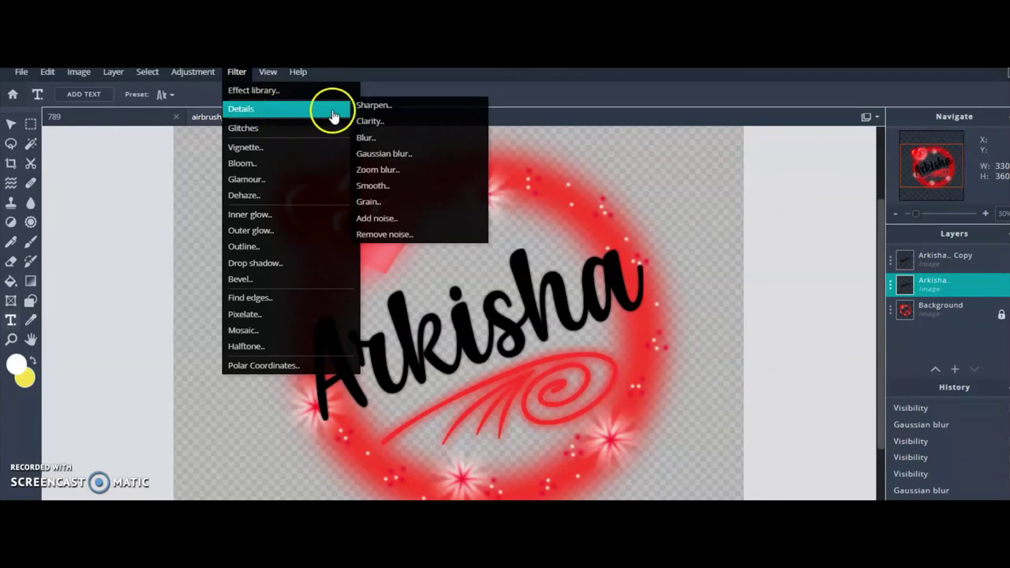
{"action": "left_click", "coordinate": [371, 143]}
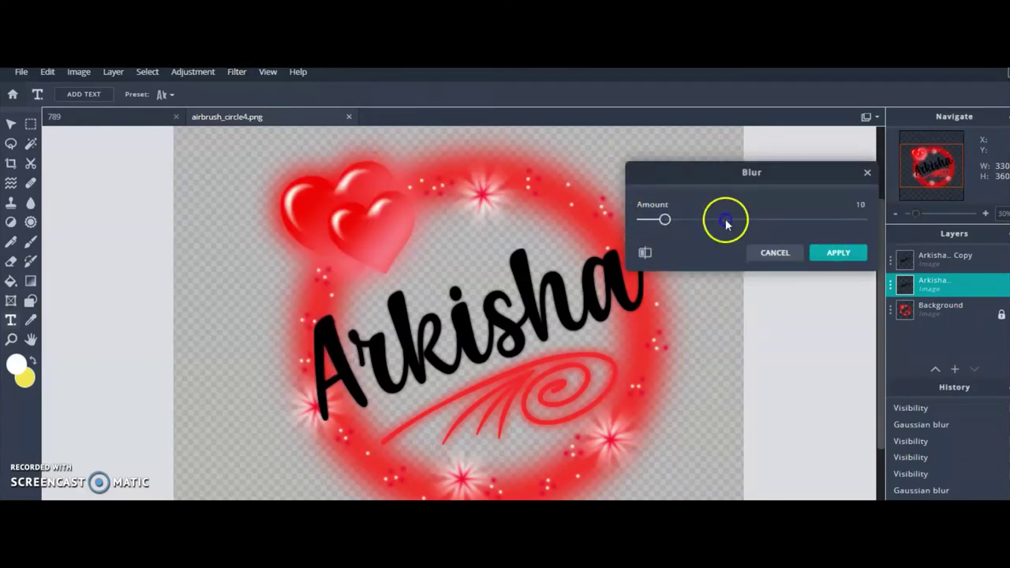
{"action": "left_click_drag", "start_coordinate": [726, 225], "coordinate": [929, 227]}
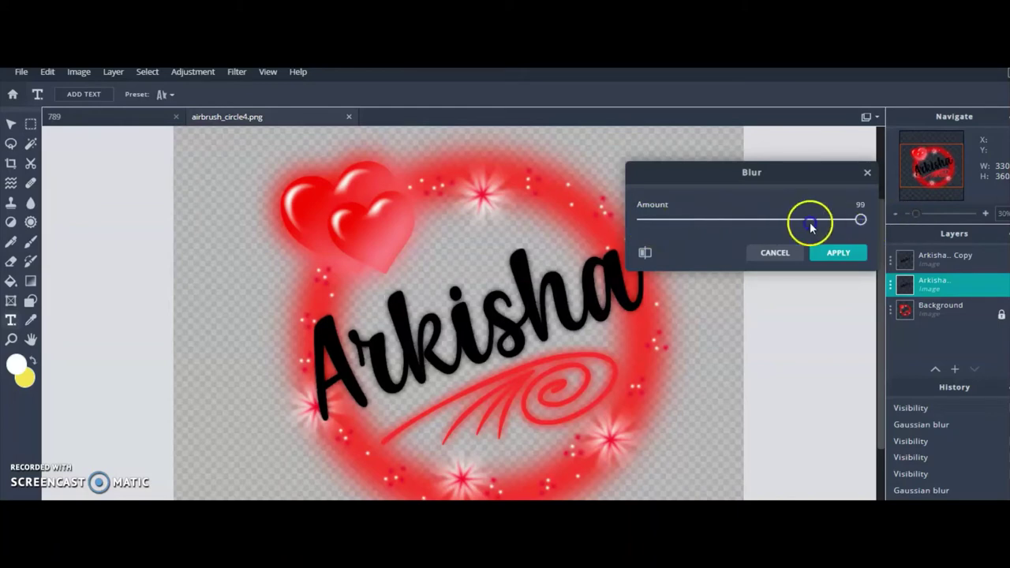
{"action": "left_click_drag", "start_coordinate": [810, 225], "coordinate": [753, 229]}
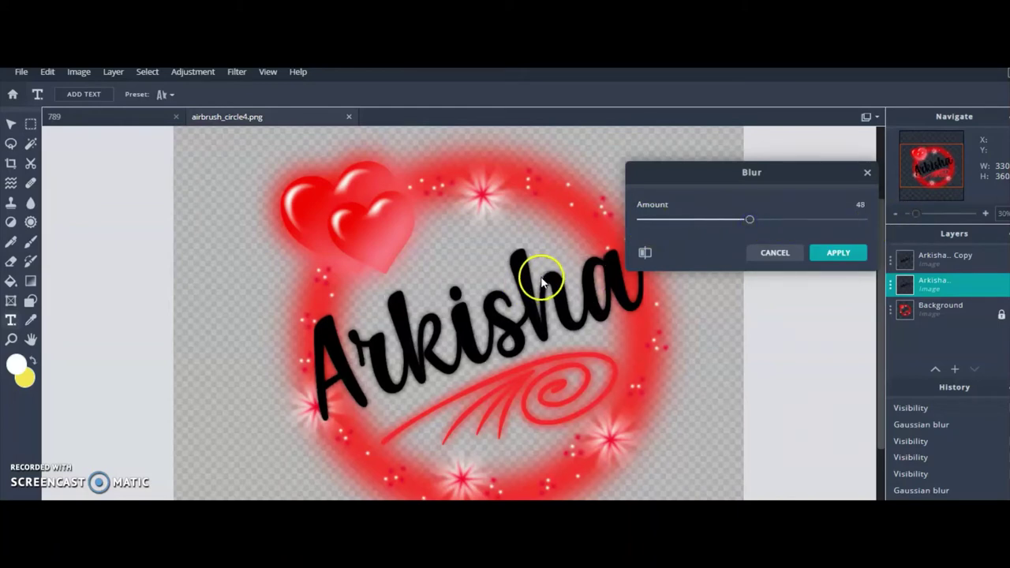
{"action": "left_click_drag", "start_coordinate": [748, 219], "coordinate": [897, 223]}
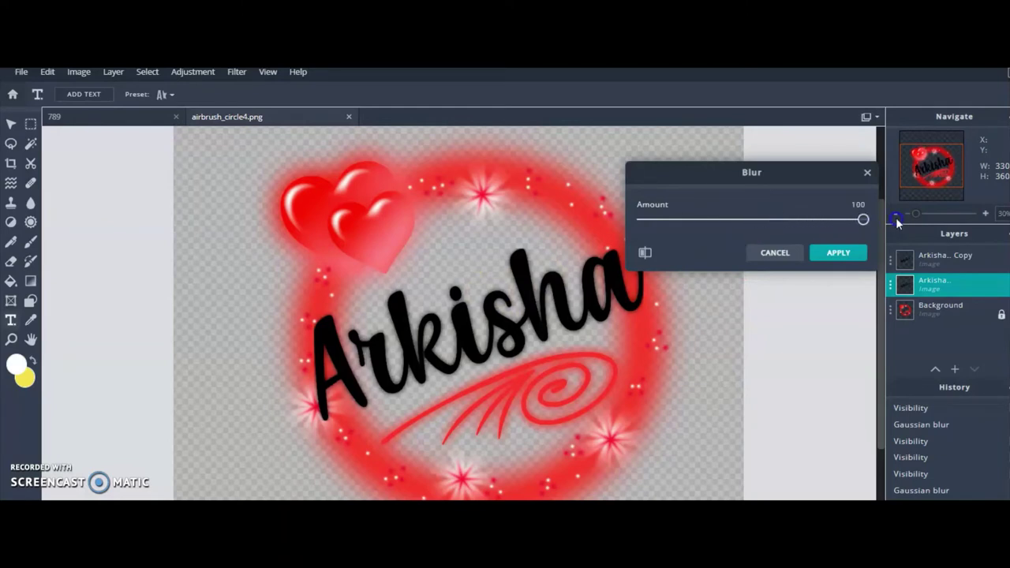
{"action": "left_click", "coordinate": [839, 252]}
- Repeat the Blur filter with an amount of 100 on the original name layer
{"action": "left_click", "coordinate": [237, 74]}
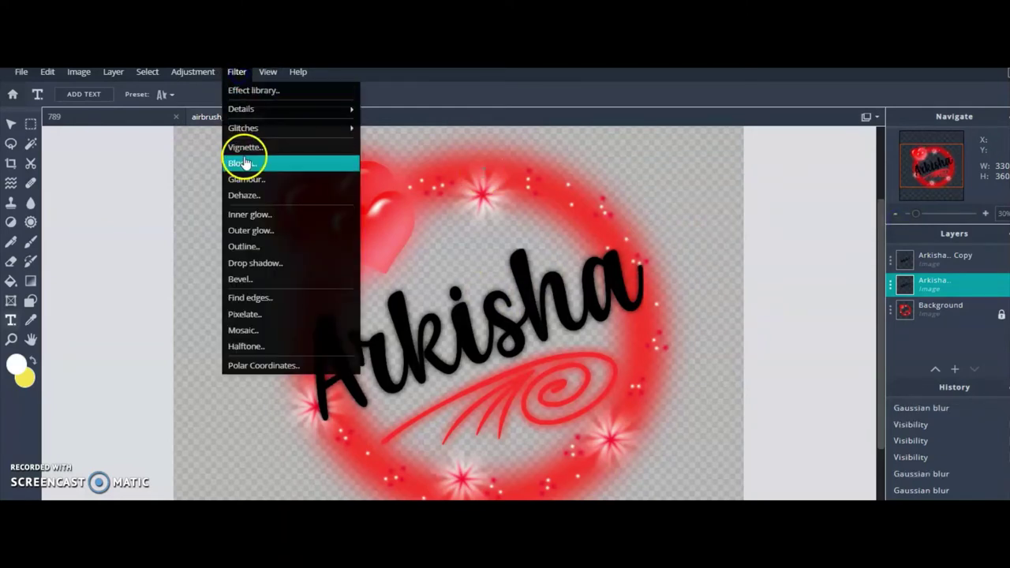
{"action": "mouse_move", "coordinate": [235, 113]}
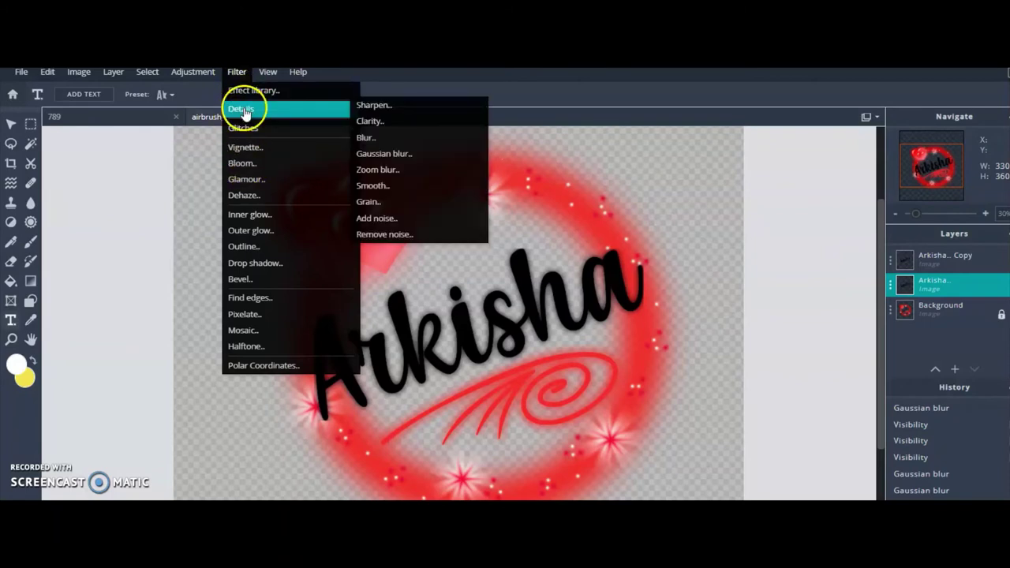
{"action": "left_click", "coordinate": [382, 138]}
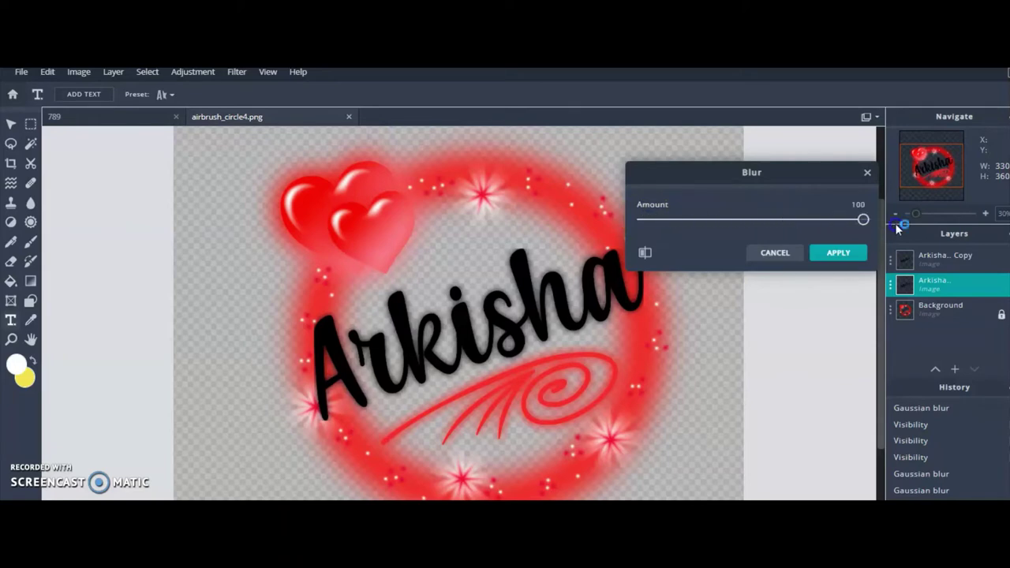
{"action": "left_click", "coordinate": [840, 253]}
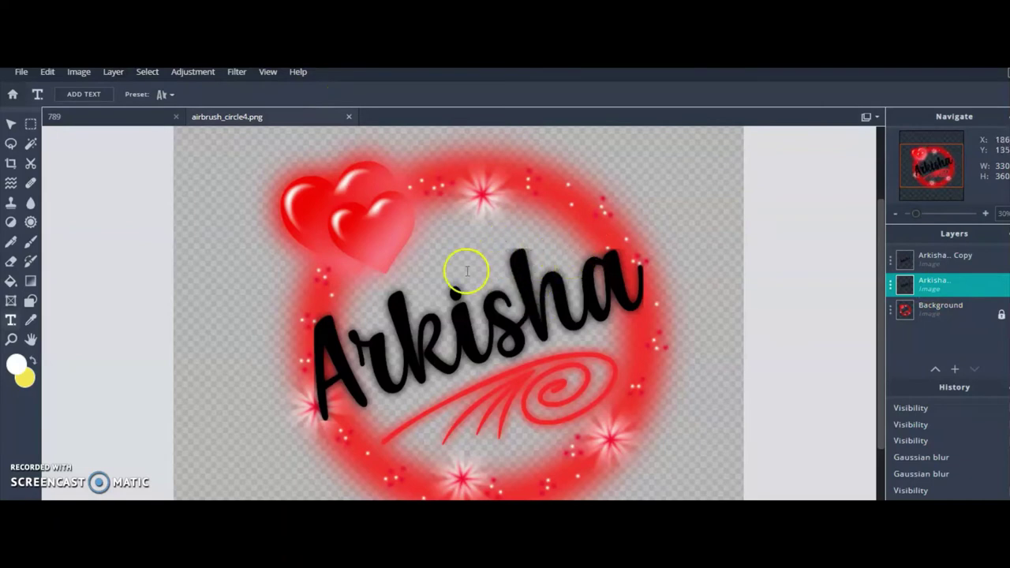
- Duplicate the blurred original name layer to strengthen the soft shadow behind the name
{"action": "left_click", "coordinate": [117, 79]}
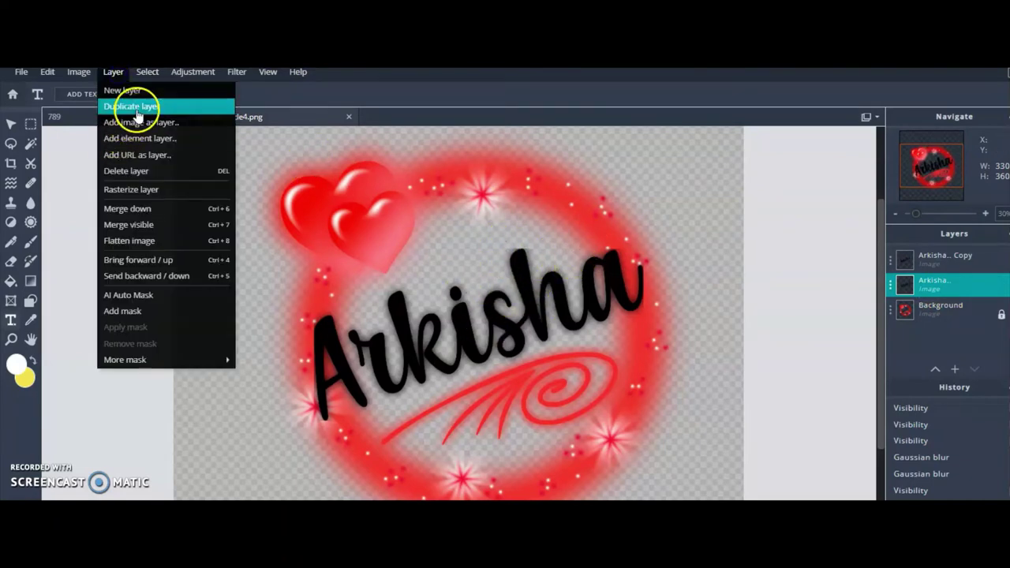
{"action": "left_click", "coordinate": [113, 71]}
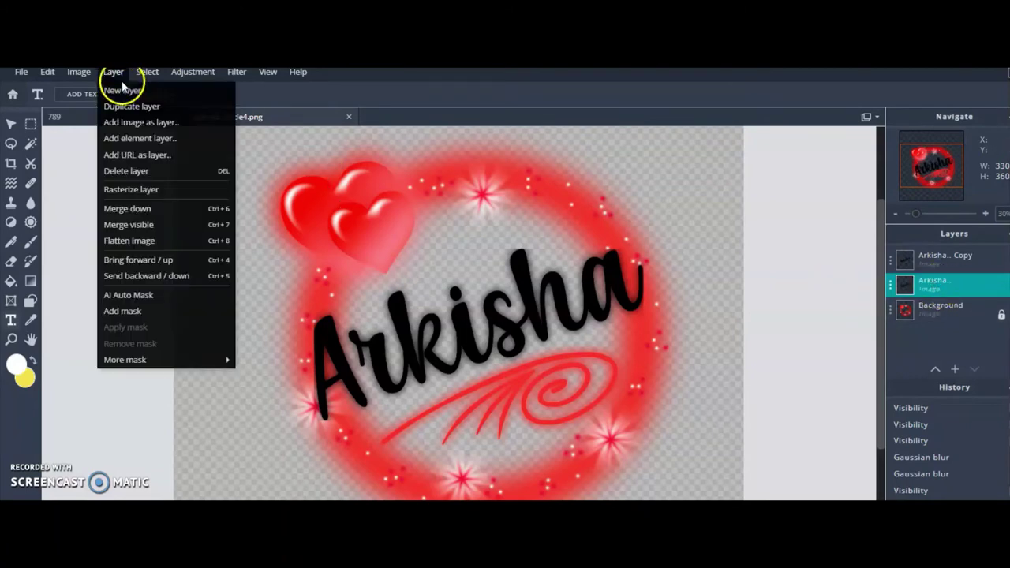
{"action": "left_click", "coordinate": [117, 79]}
{"action": "left_click", "coordinate": [117, 79]}
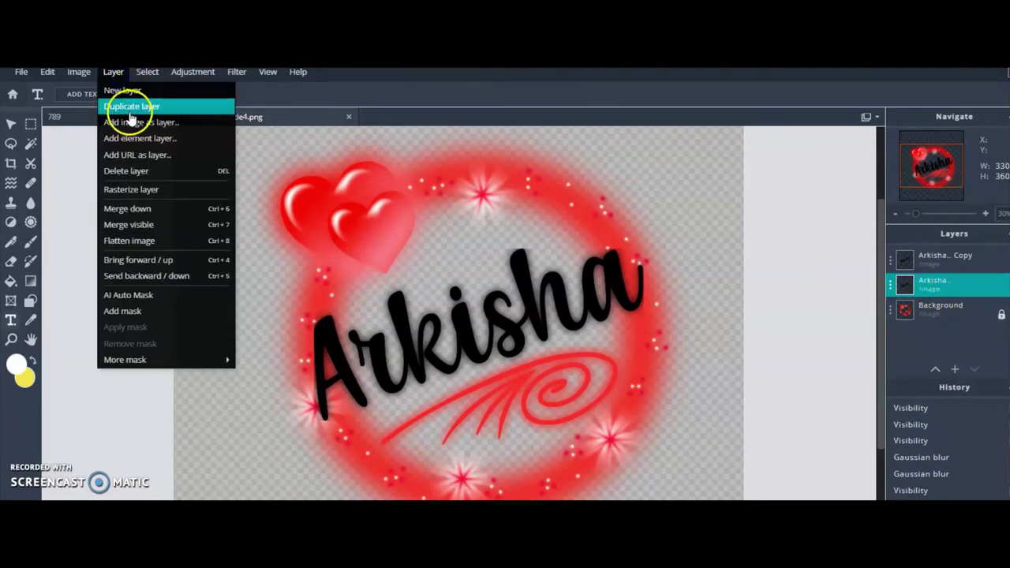
{"action": "left_click", "coordinate": [131, 105]}
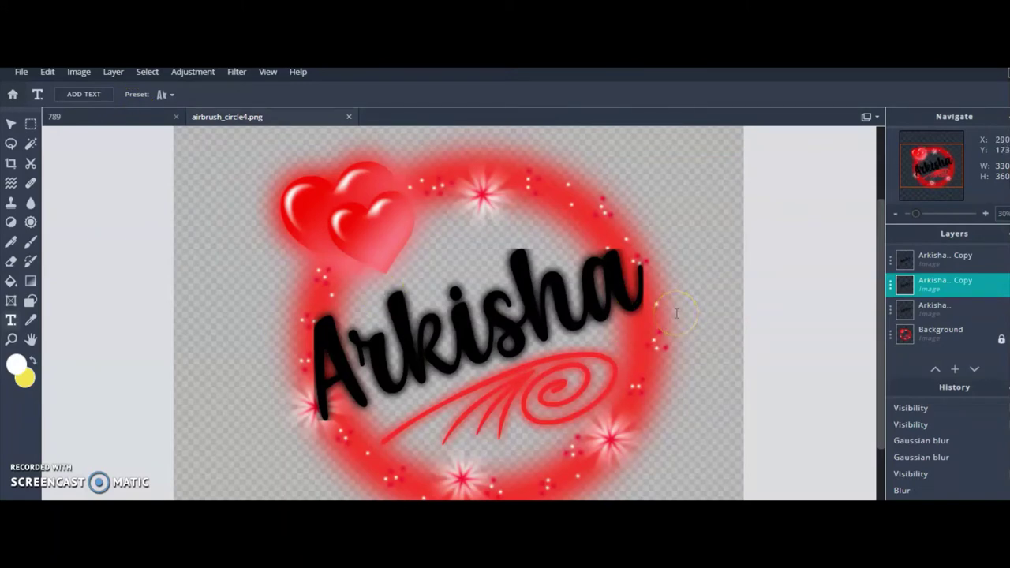
- Reduce the transparency setting of the duplicated blurred name layer to 20
{"action": "left_click", "coordinate": [954, 370]}
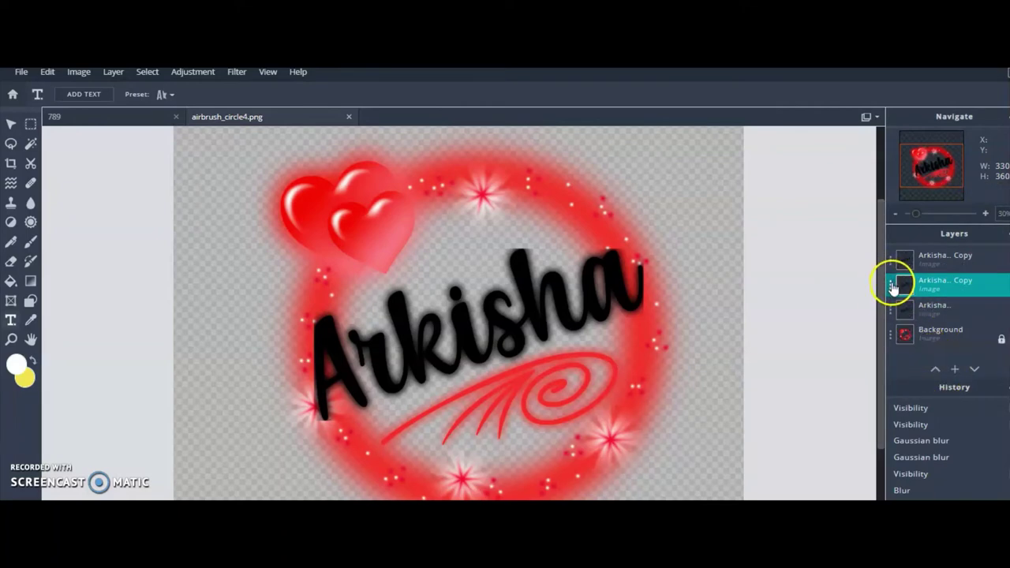
{"action": "left_click", "coordinate": [892, 285]}
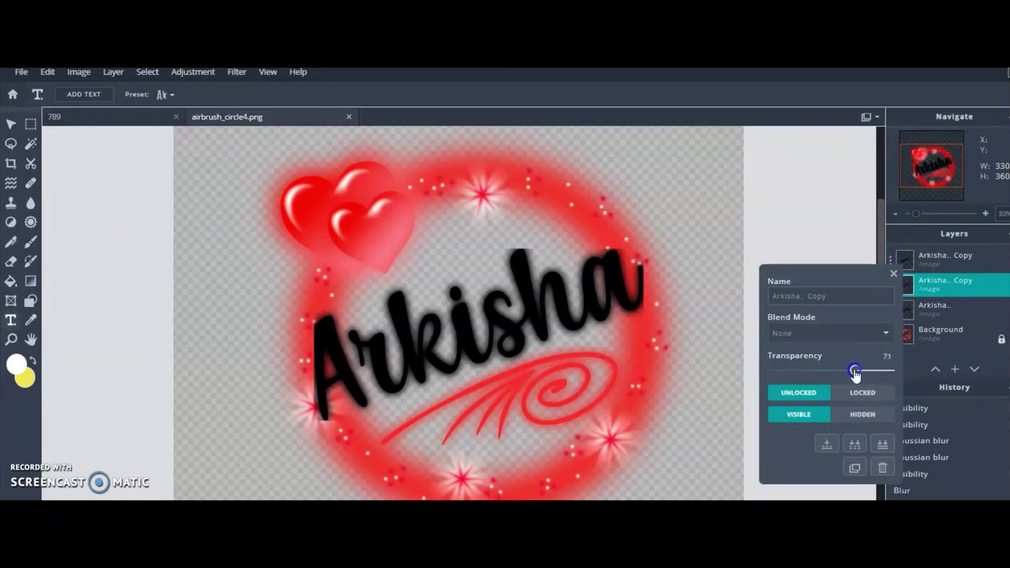
{"action": "left_click_drag", "start_coordinate": [828, 371], "coordinate": [829, 371]}
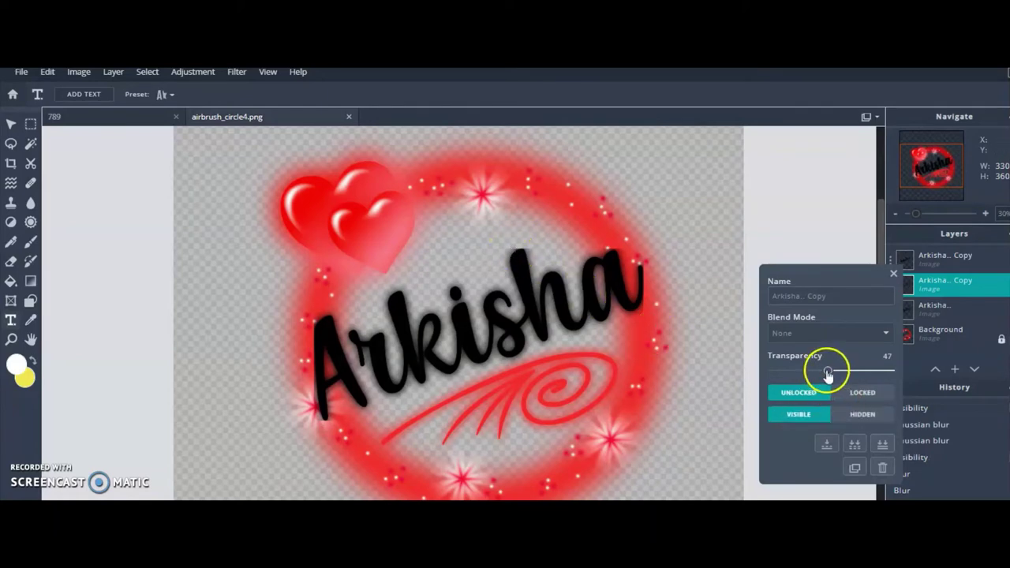
{"action": "left_click_drag", "start_coordinate": [827, 373], "coordinate": [798, 373]}
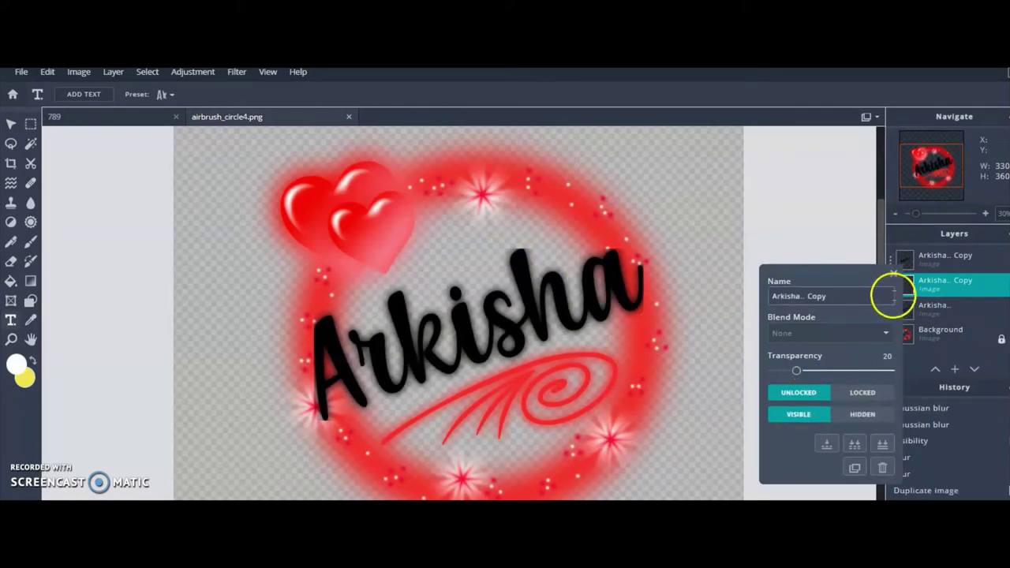
{"action": "left_click", "coordinate": [894, 276]}
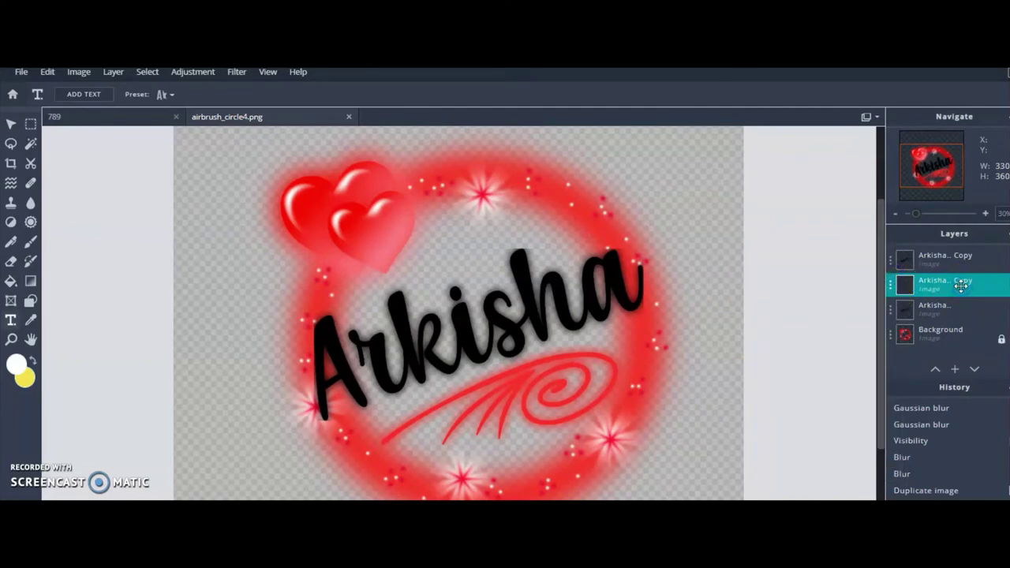
- Hide the two blurred name layers and select the sharp name copy above them
{"action": "left_click", "coordinate": [929, 276]}
{"action": "left_click_drag", "start_coordinate": [956, 282], "coordinate": [986, 285]}
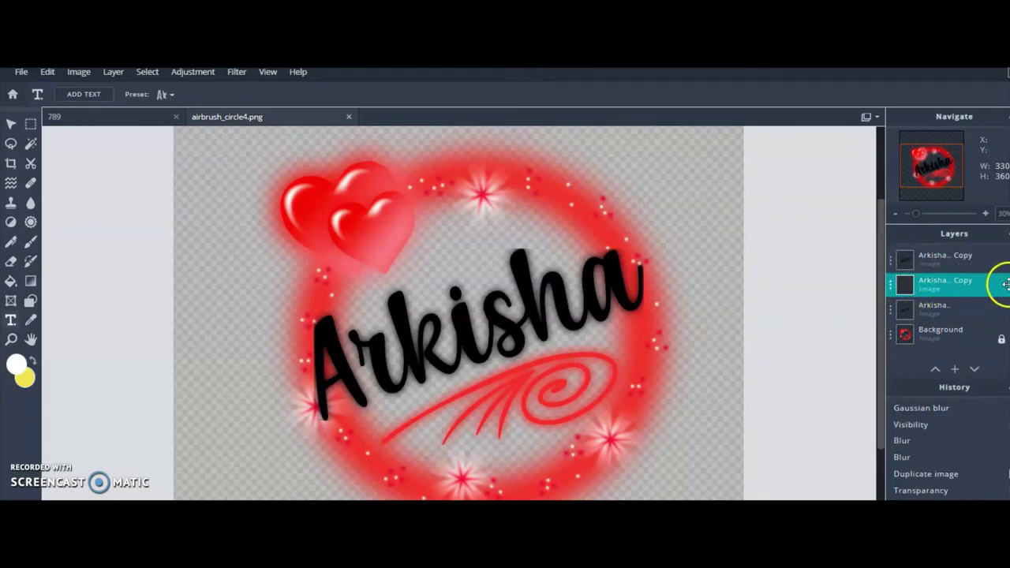
{"action": "key", "text": "ctrl+z"}
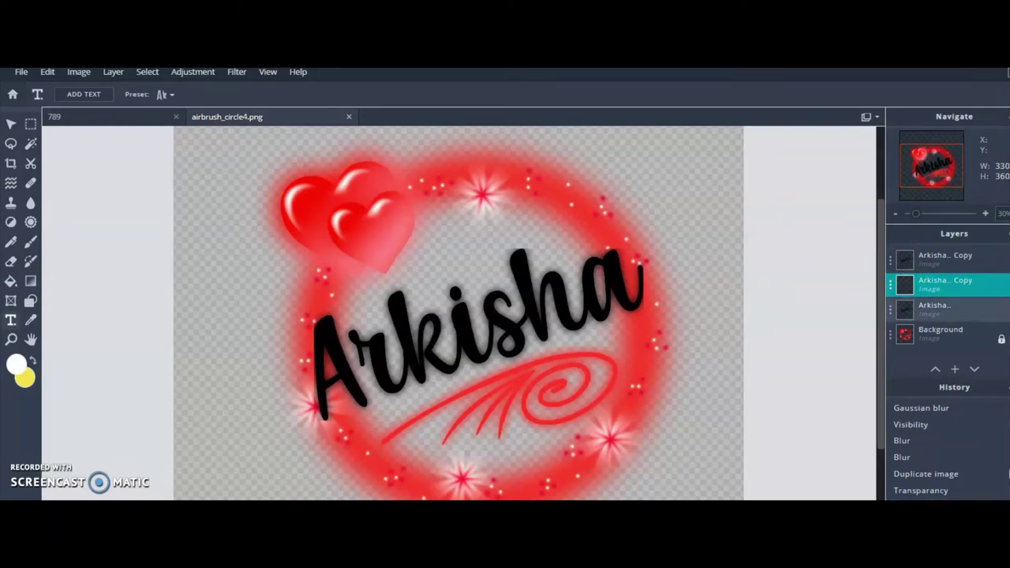
{"action": "left_click_drag", "start_coordinate": [977, 282], "coordinate": [959, 263]}
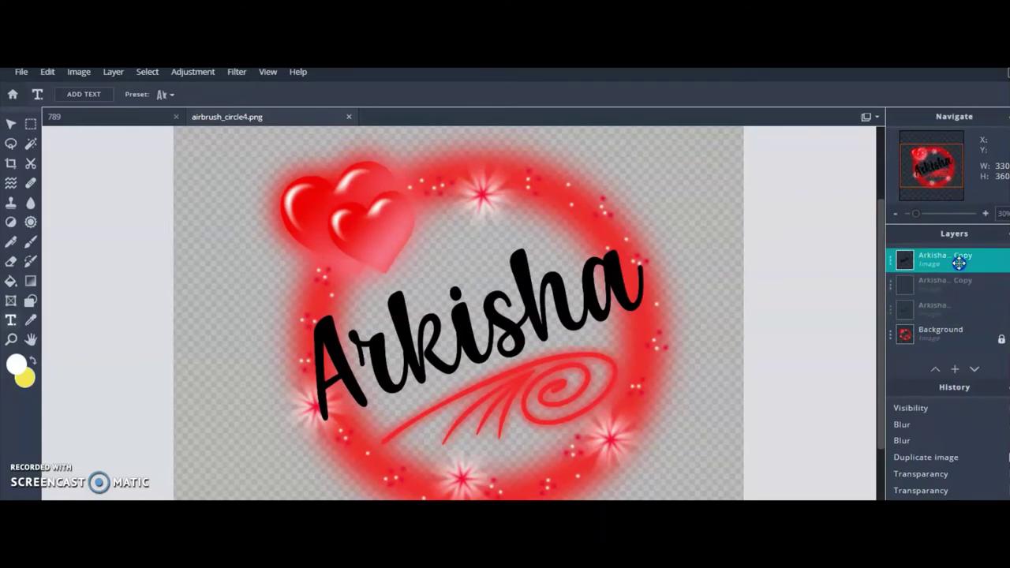
- Duplicate the sharp name layer and select the lower of the two visible name layers
{"action": "left_click", "coordinate": [113, 73]}
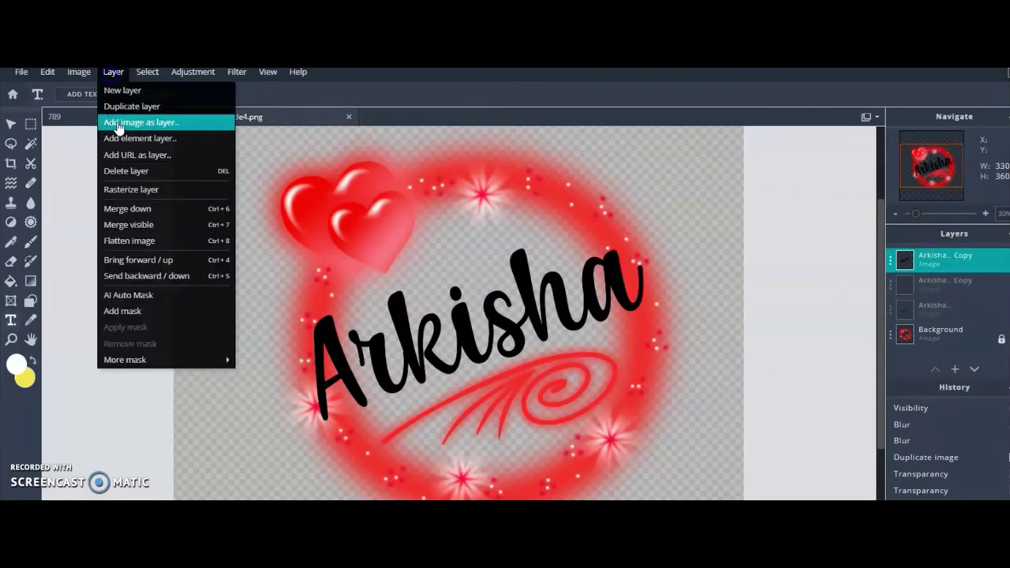
{"action": "left_click", "coordinate": [132, 108]}
{"action": "left_click", "coordinate": [949, 282]}
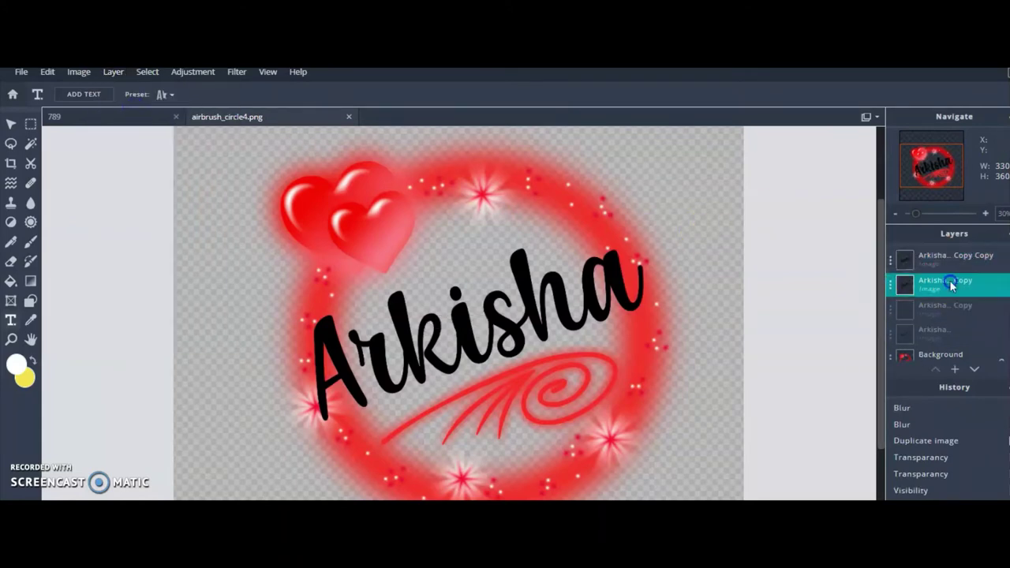
- Apply the regular Blur filter with an amount of about 91 to the lower visible name layer
{"action": "left_click", "coordinate": [236, 72]}
{"action": "left_click", "coordinate": [242, 114]}
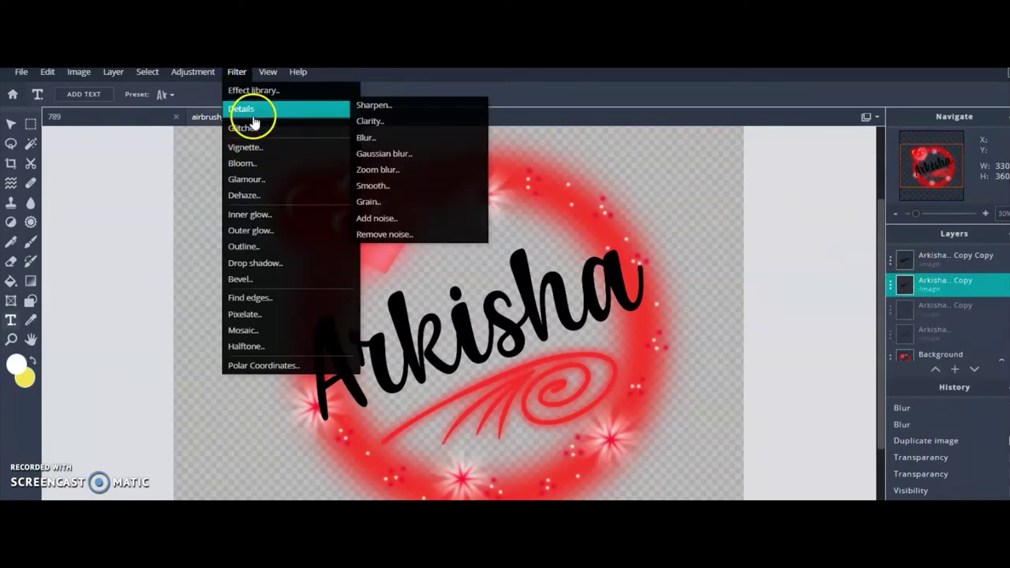
{"action": "left_click", "coordinate": [385, 139]}
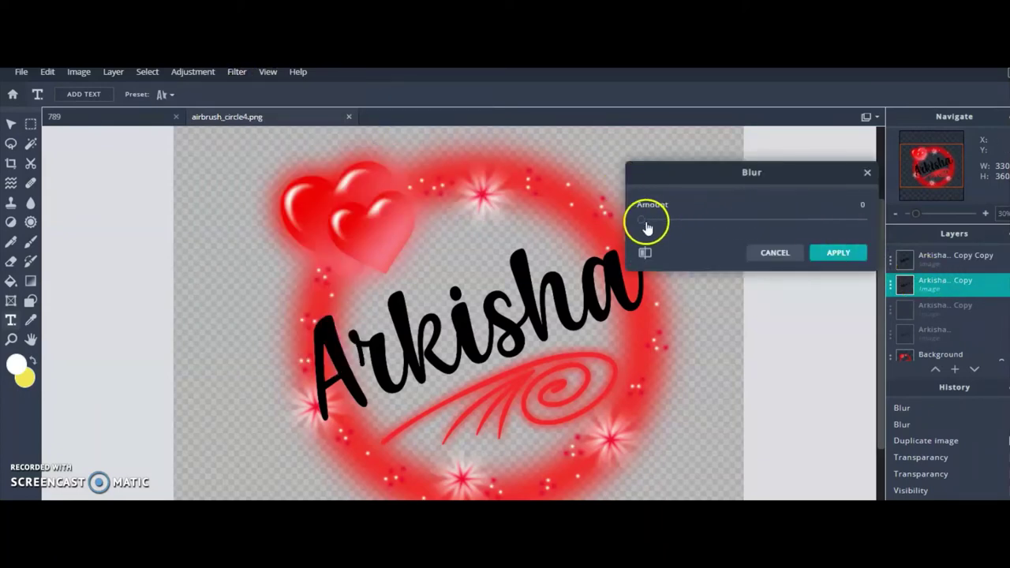
{"action": "left_click_drag", "start_coordinate": [701, 222], "coordinate": [816, 223]}
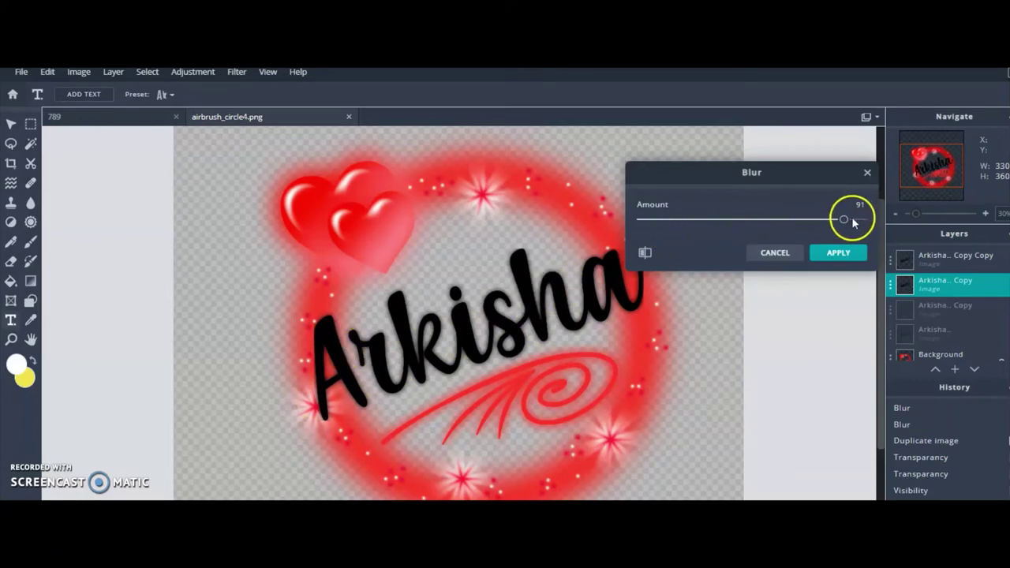
{"action": "left_click_drag", "start_coordinate": [843, 219], "coordinate": [848, 221]}
{"action": "left_click", "coordinate": [836, 253]}
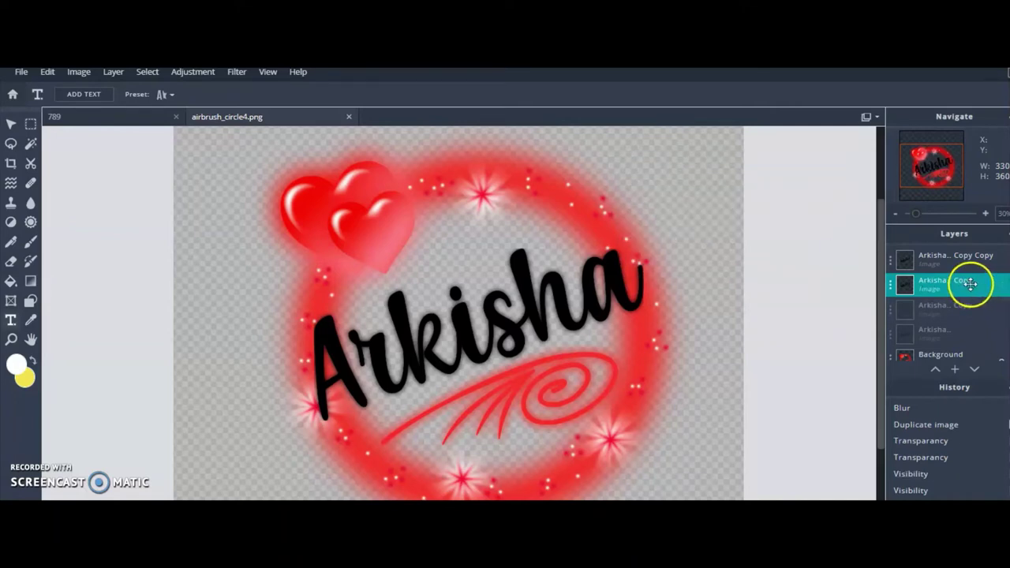
- Duplicate the newly blurred name layer and set the duplicate's transparency value to 45
{"action": "left_click", "coordinate": [115, 72]}
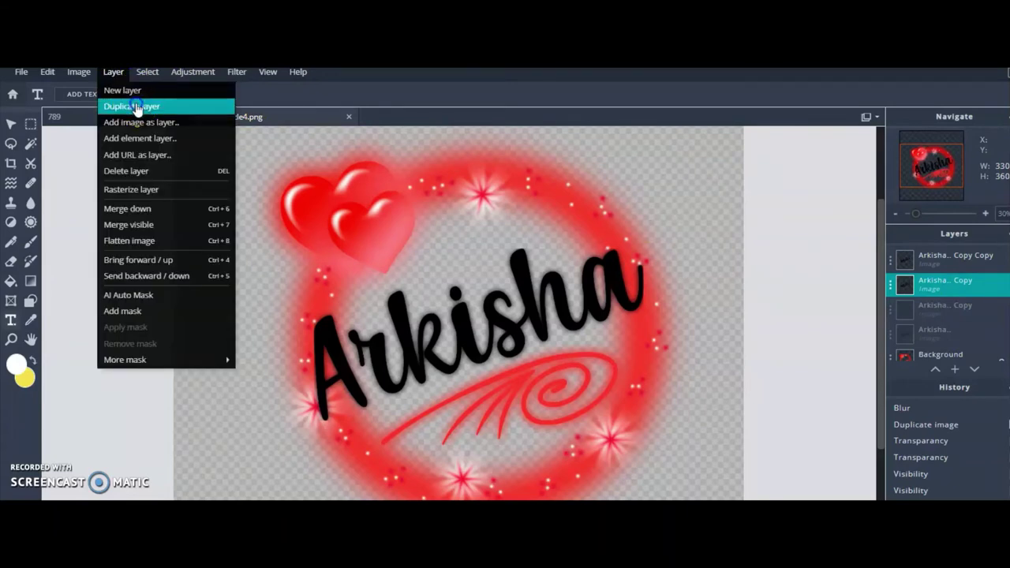
{"action": "left_click", "coordinate": [135, 106]}
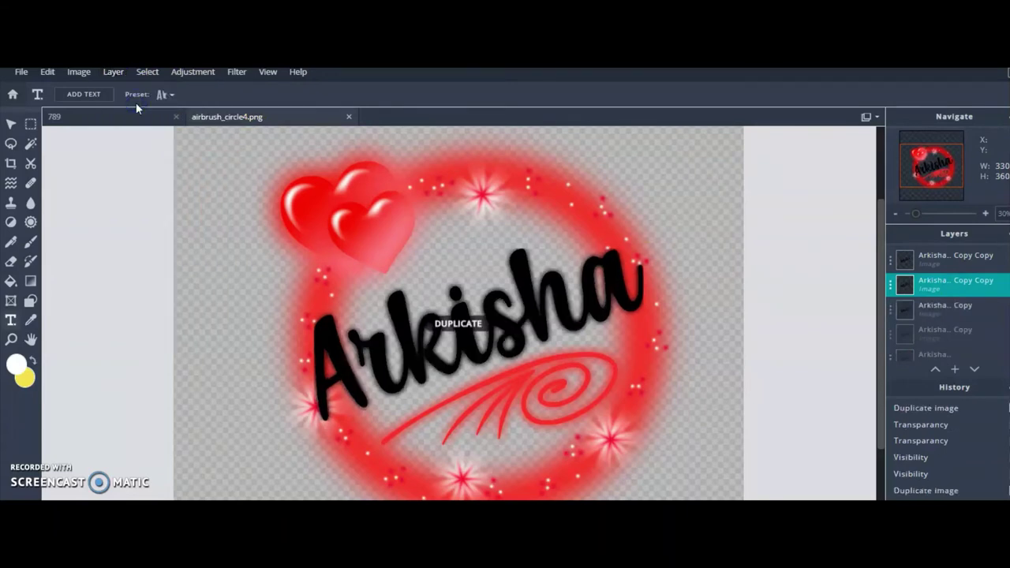
{"action": "left_click", "coordinate": [890, 289]}
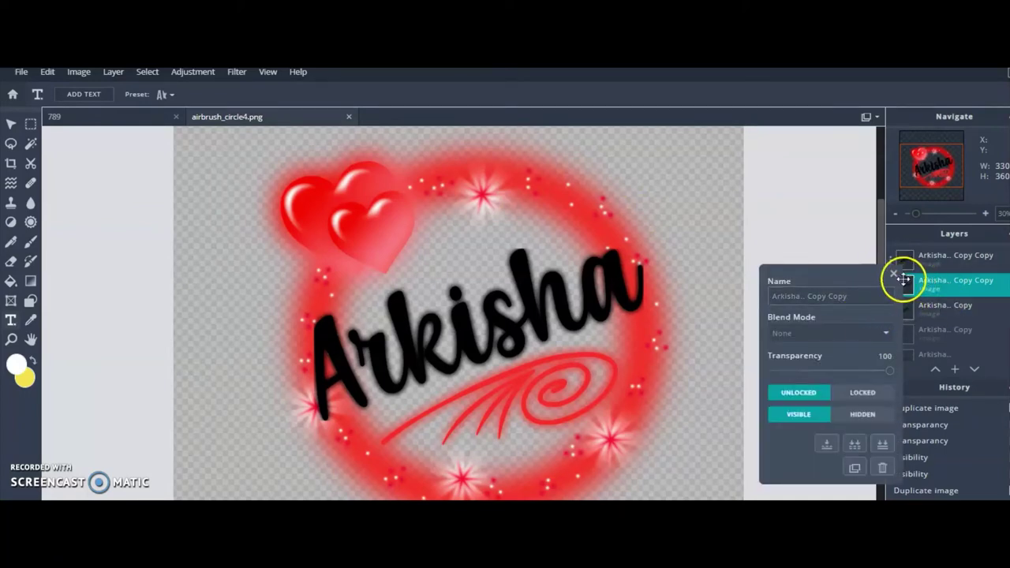
{"action": "left_click", "coordinate": [897, 284]}
{"action": "left_click", "coordinate": [891, 290]}
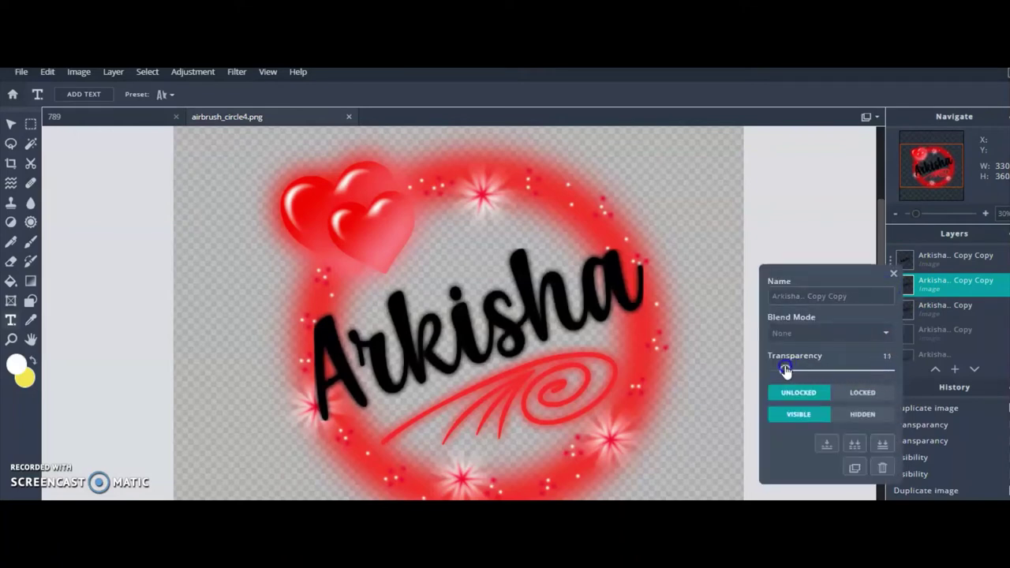
{"action": "left_click", "coordinate": [826, 370]}
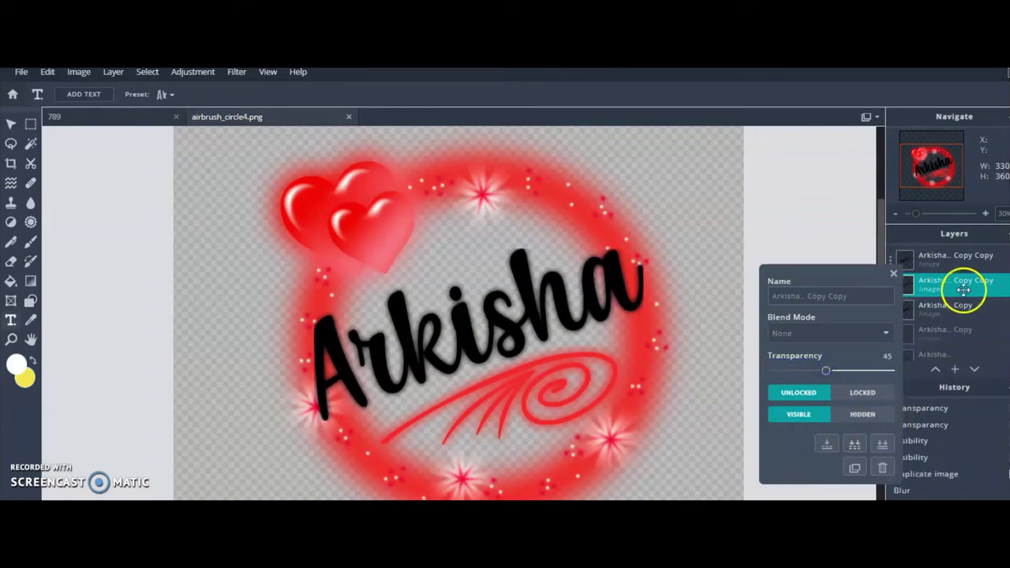
{"action": "left_click", "coordinate": [894, 273]}
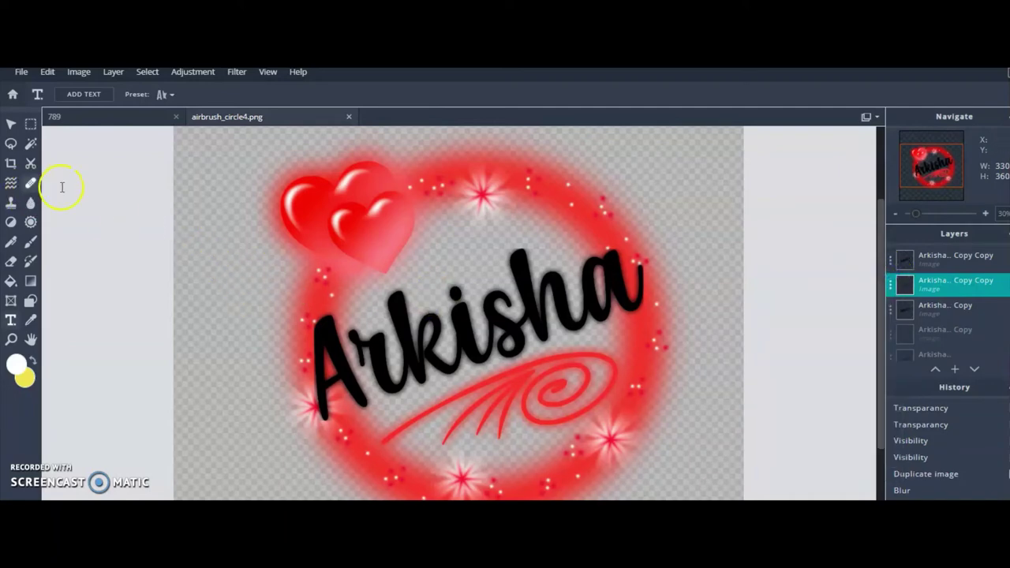
- Add an empty layer directly above the semi-transparent blurred name copy
{"action": "left_click", "coordinate": [955, 371]}
{"action": "left_click", "coordinate": [955, 371]}
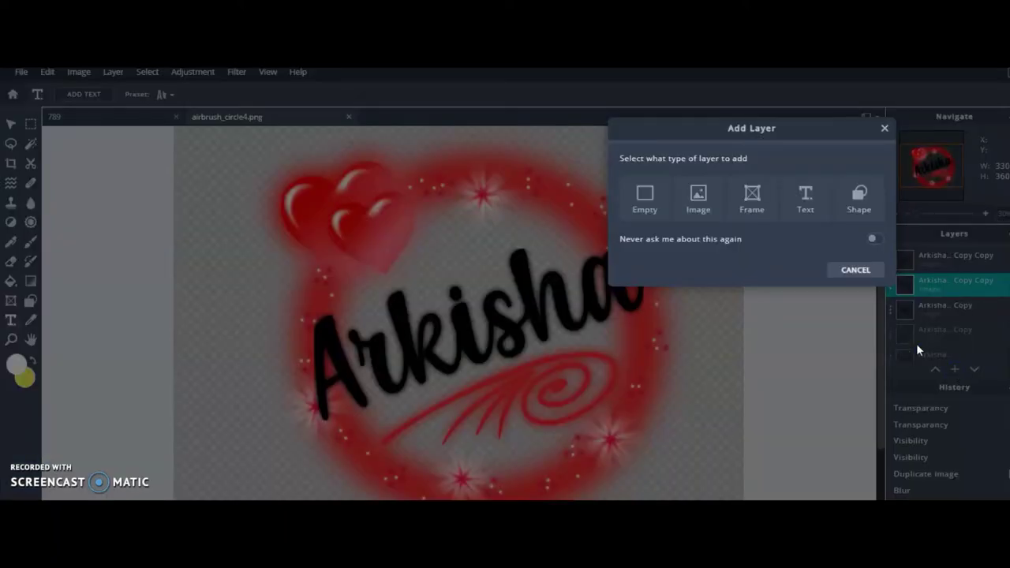
{"action": "left_click", "coordinate": [649, 197]}
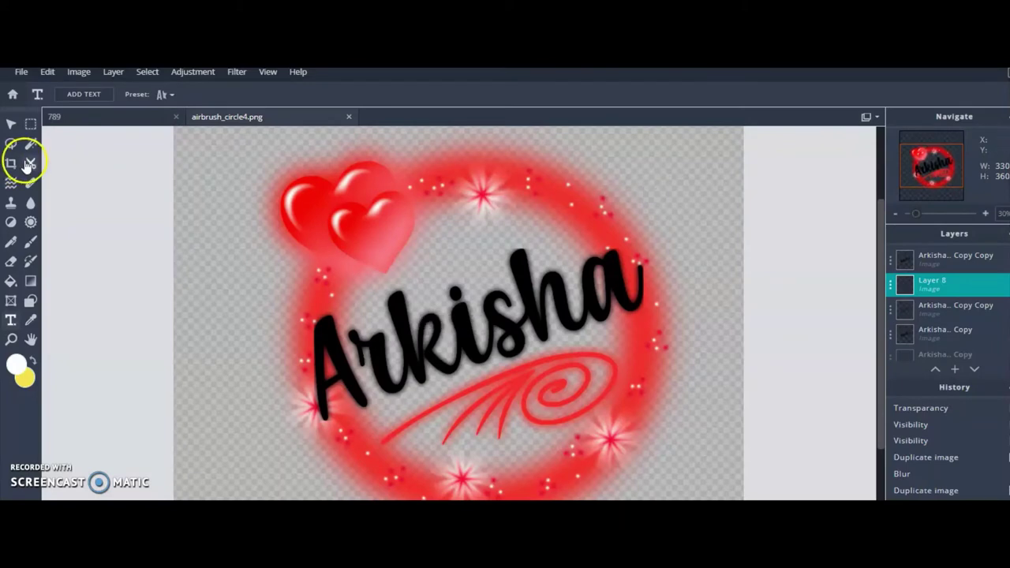
- Set up the Draw tool with the many-pointed sparkle star brush preset at 100 px and 80% softness
{"action": "left_click", "coordinate": [31, 239]}
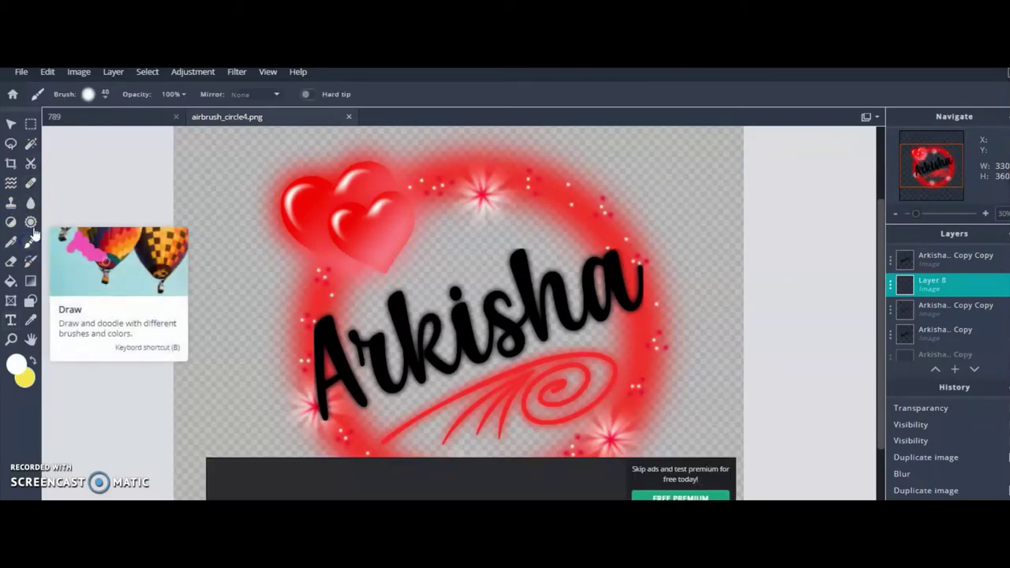
{"action": "left_click", "coordinate": [88, 94]}
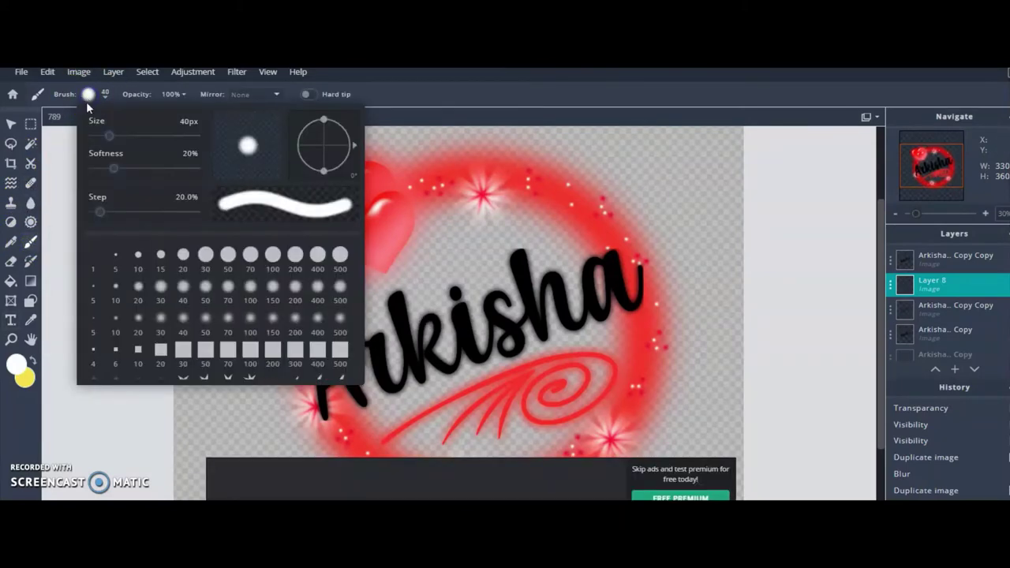
{"action": "left_click_drag", "start_coordinate": [361, 255], "coordinate": [354, 306]}
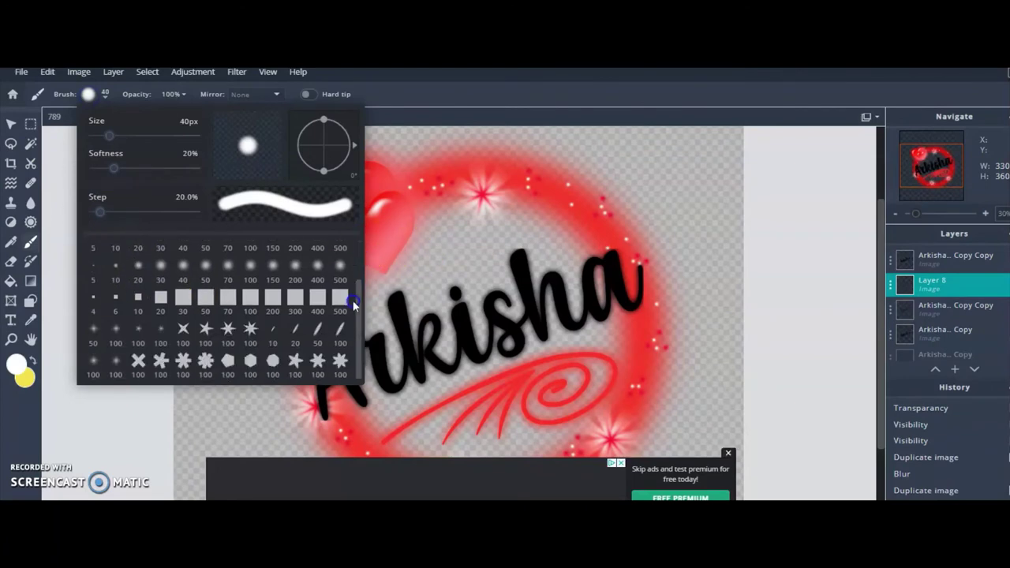
{"action": "left_click", "coordinate": [138, 332]}
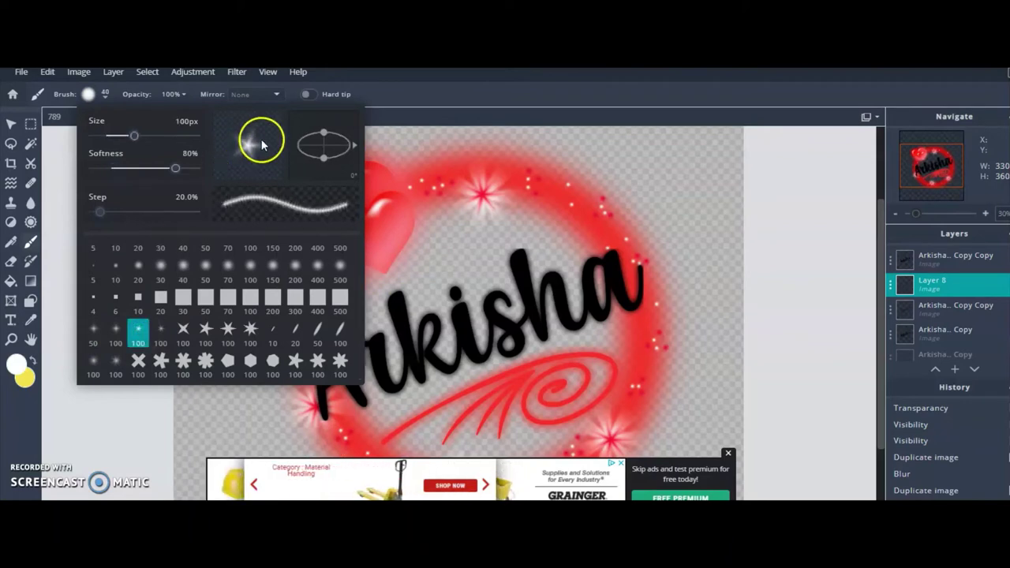
{"action": "left_click", "coordinate": [157, 329]}
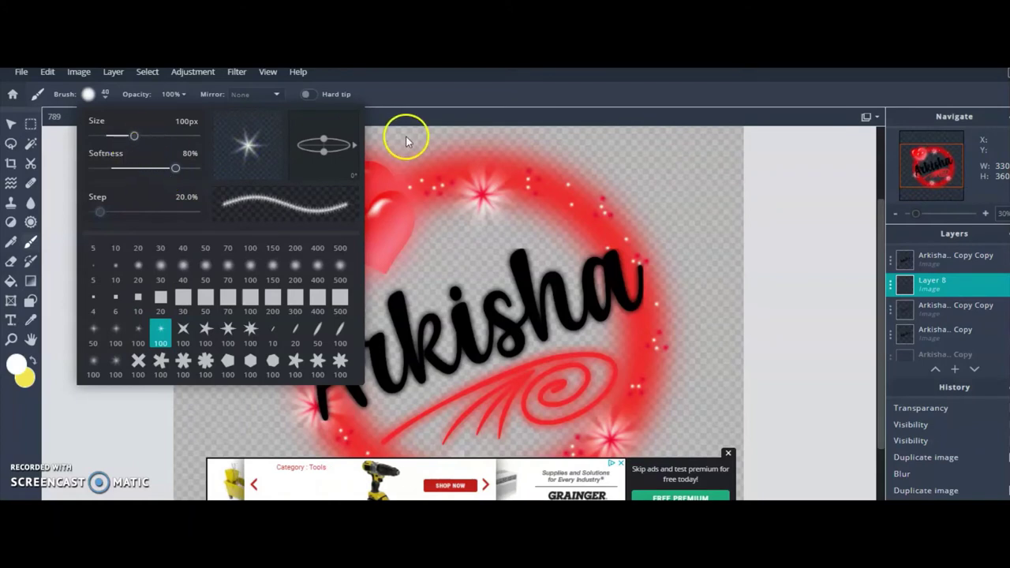
{"action": "left_click", "coordinate": [384, 182]}
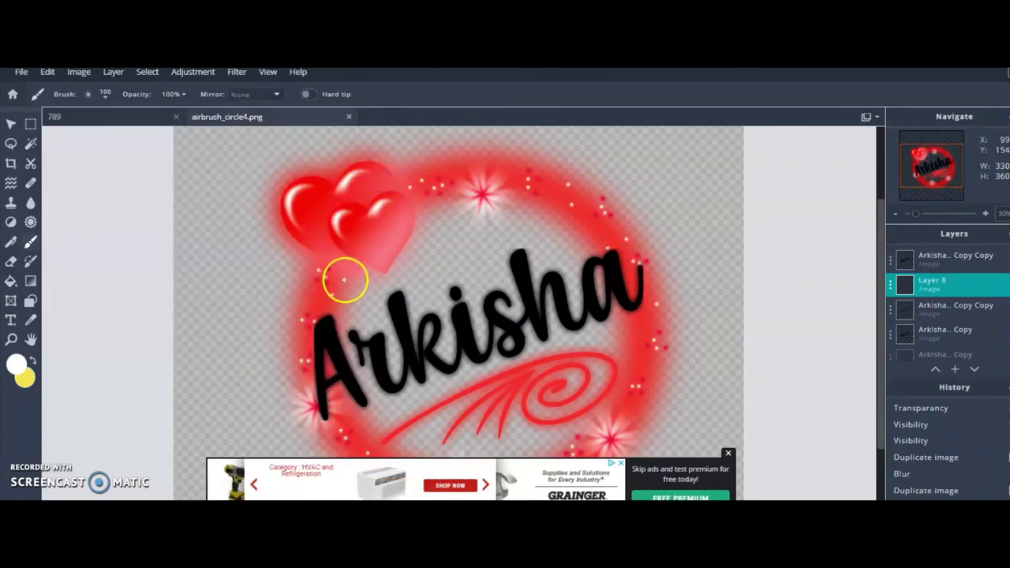
- Stamp a white 650 px sparkle on the upper left of the name's first letter and move its layer to the top
{"action": "left_click", "coordinate": [105, 95]}
{"action": "left_click_drag", "start_coordinate": [132, 137], "coordinate": [158, 140]}
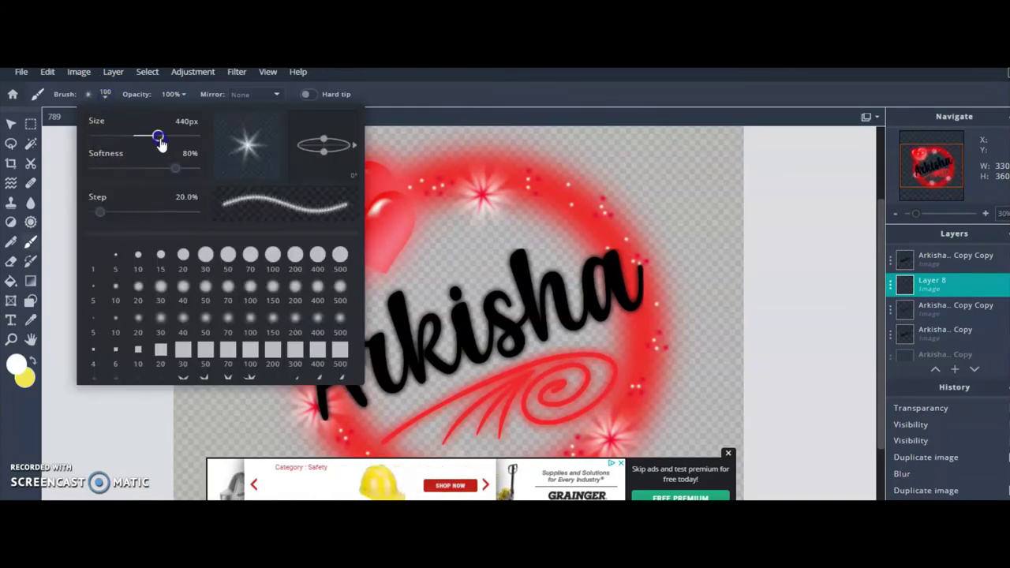
{"action": "left_click", "coordinate": [403, 198]}
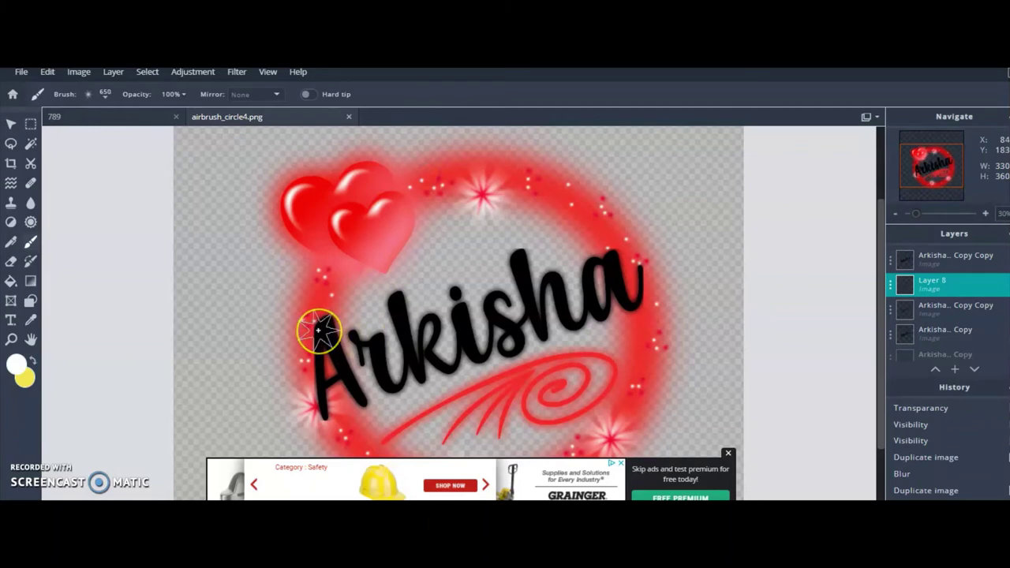
{"action": "left_click", "coordinate": [713, 322]}
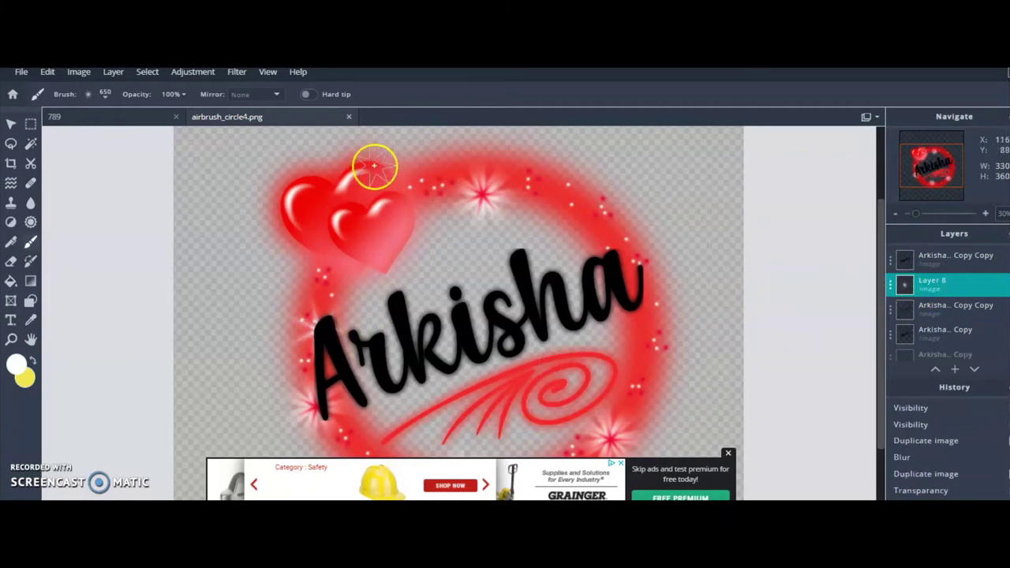
{"action": "left_click_drag", "start_coordinate": [969, 286], "coordinate": [971, 254]}
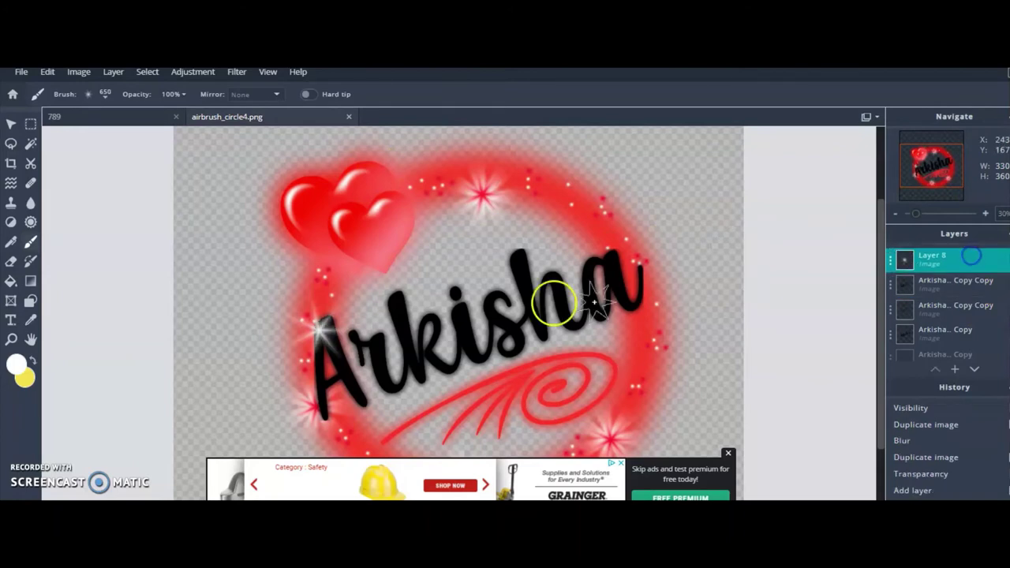
- Add another empty layer above the sparkle layer
{"action": "left_click", "coordinate": [11, 125]}
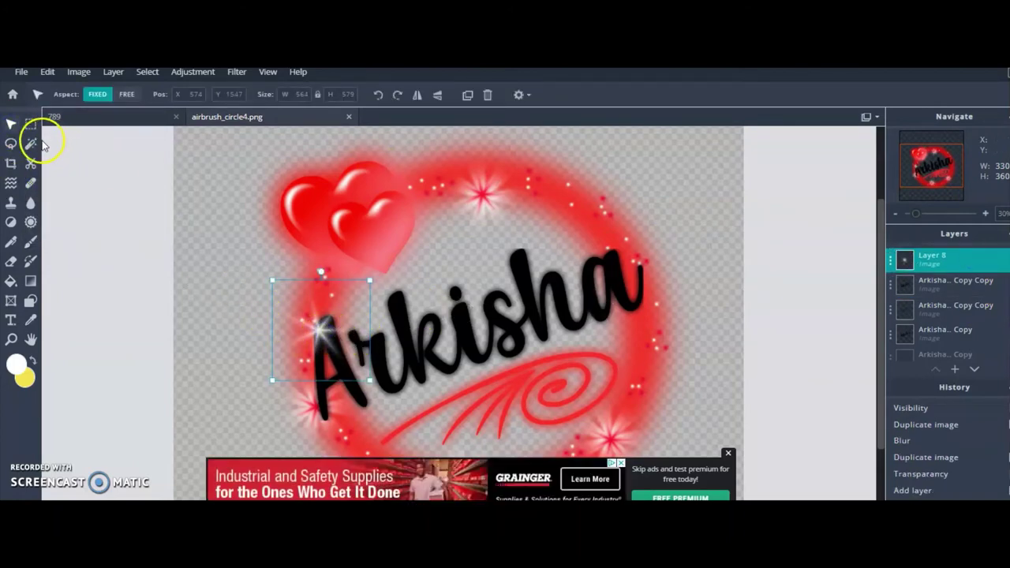
{"action": "left_click", "coordinate": [955, 371]}
{"action": "left_click", "coordinate": [955, 371]}
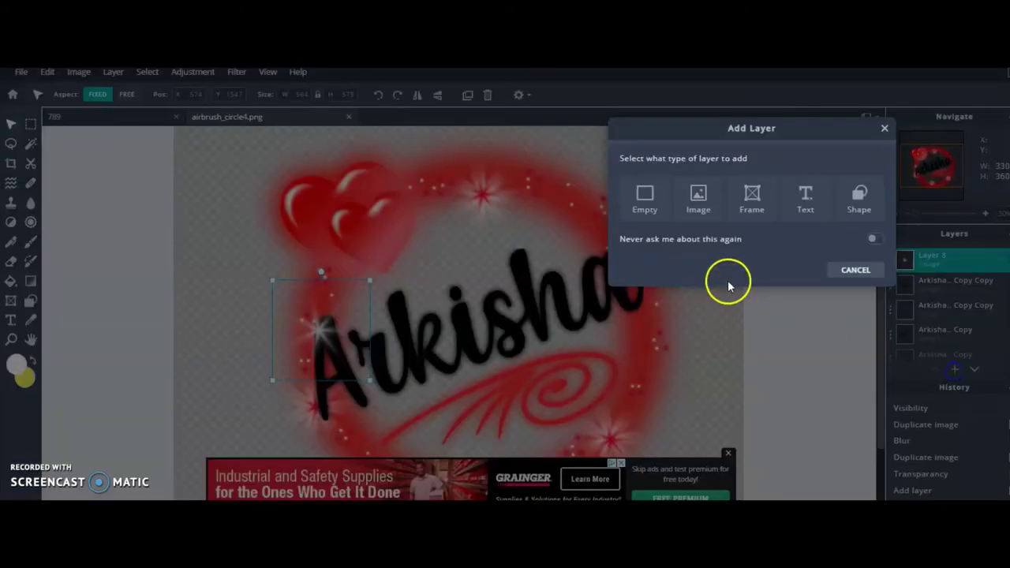
{"action": "left_click", "coordinate": [645, 198]}
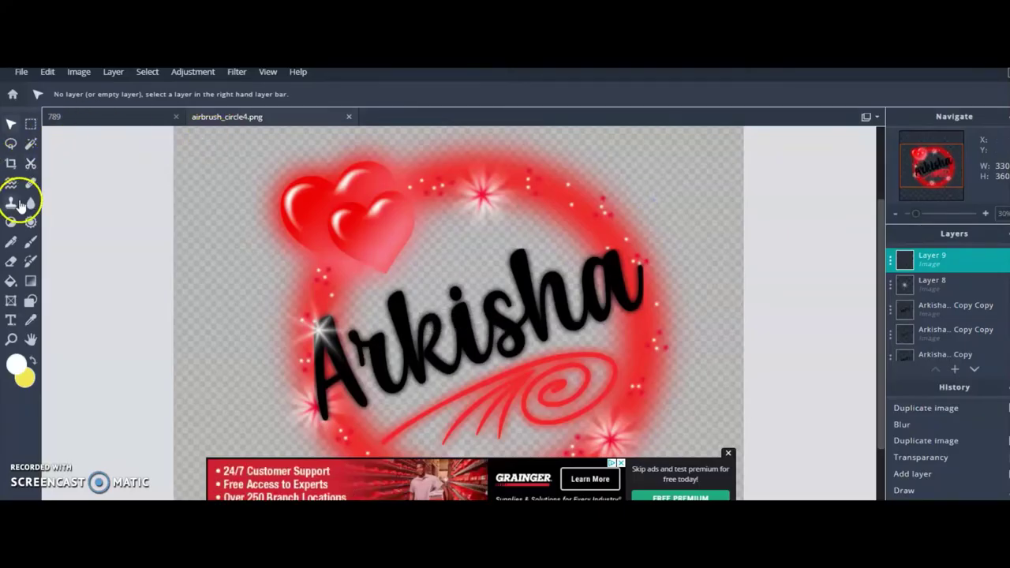
- Stamp a white 650 px sparkle several times over the dot of the i on the new layer and delete that layer
{"action": "left_click", "coordinate": [31, 246]}
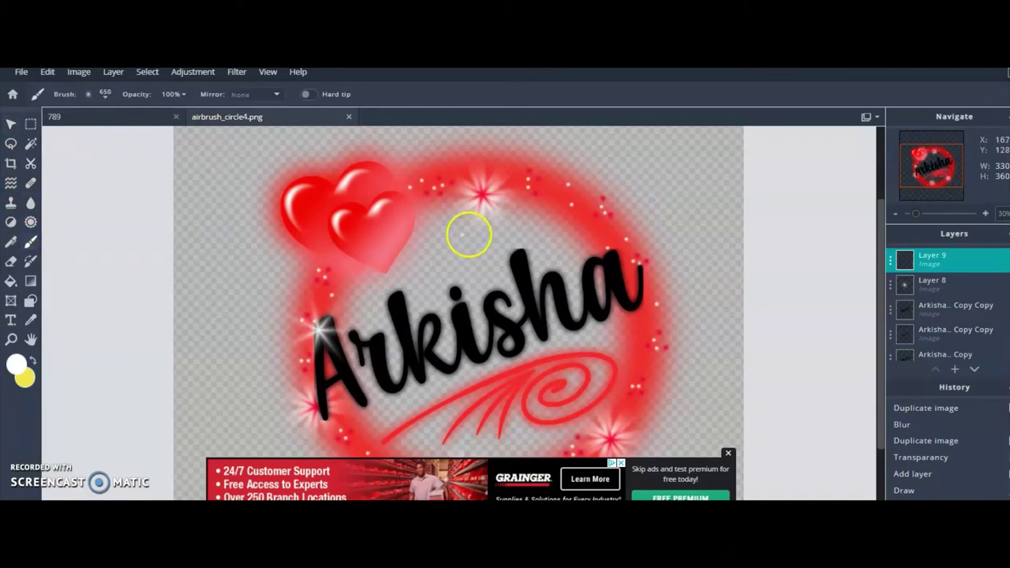
{"action": "left_click", "coordinate": [455, 294]}
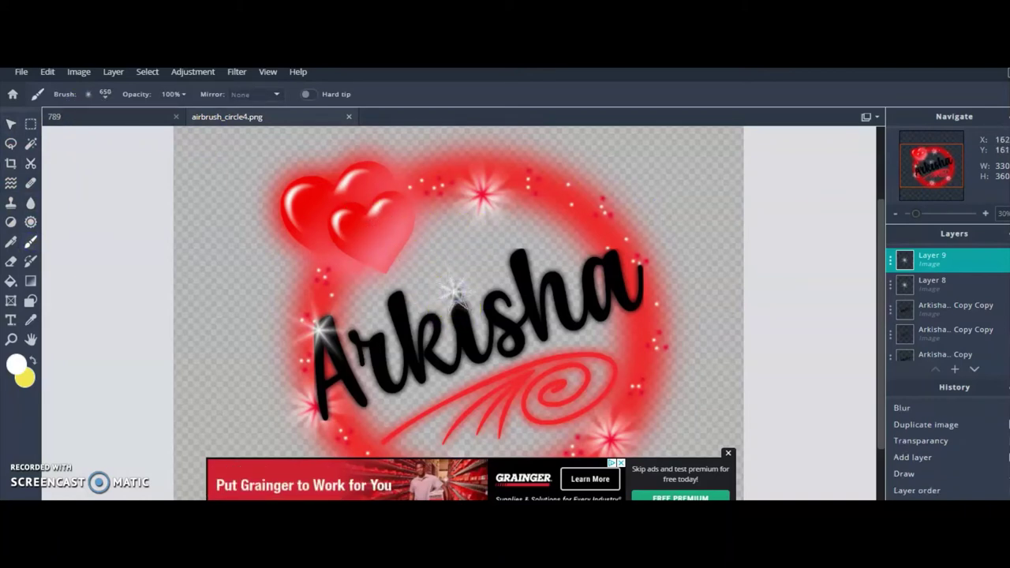
{"action": "left_click", "coordinate": [454, 294]}
{"action": "left_click", "coordinate": [455, 294]}
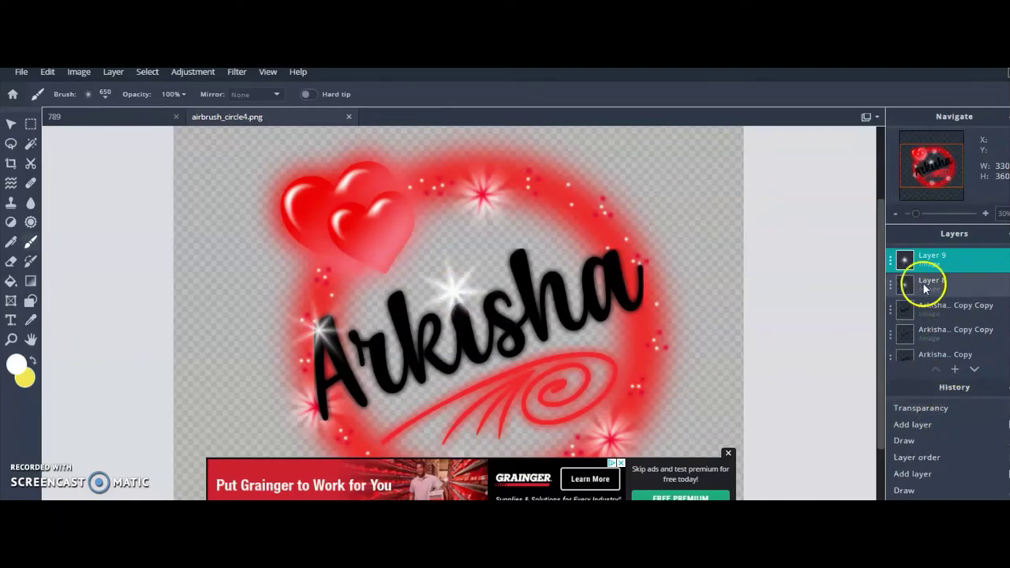
{"action": "left_click", "coordinate": [17, 118]}
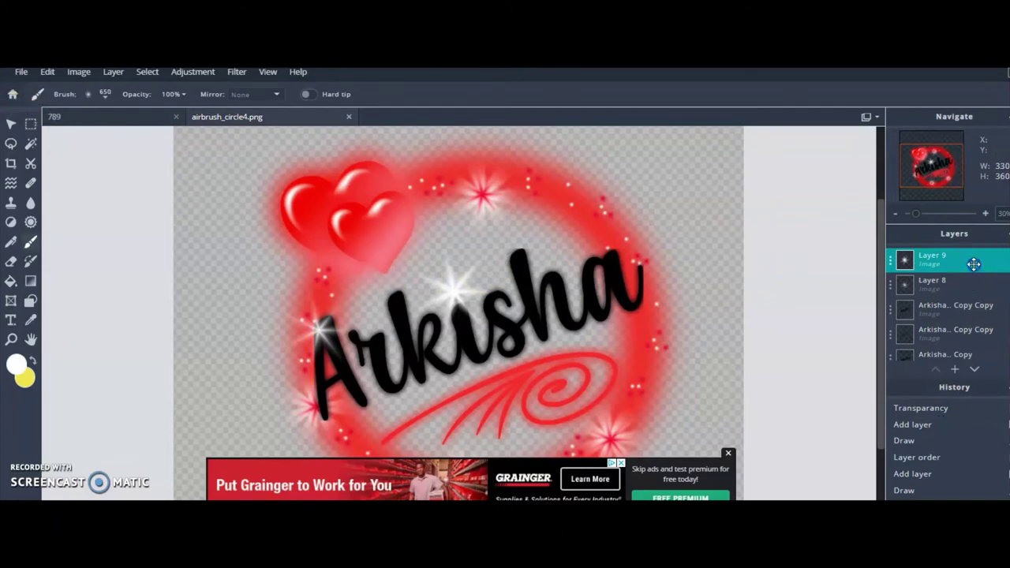
{"action": "key", "text": "Delete"}
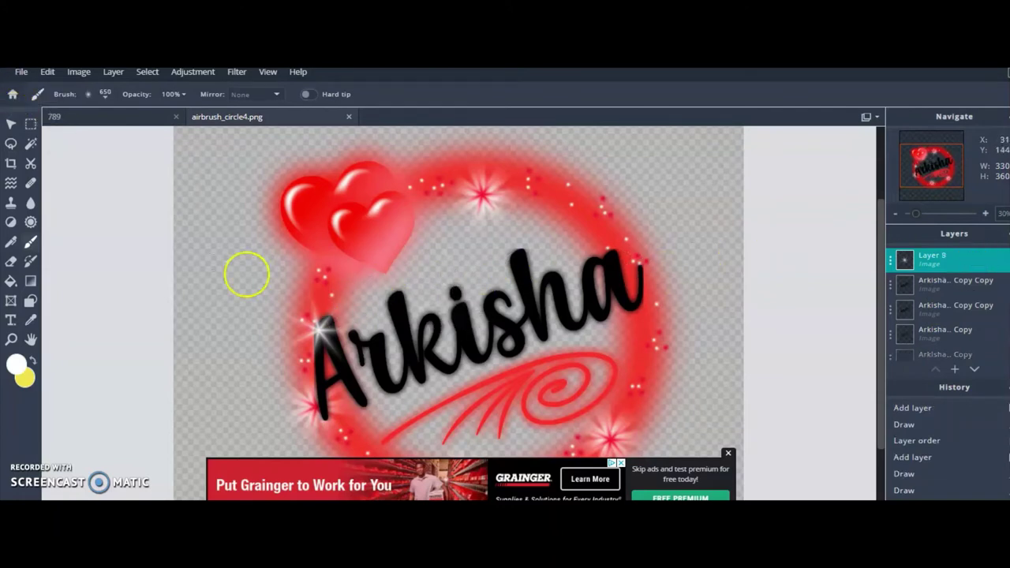
- Duplicate the sparkle layer, move the copy onto the name's second letter and shrink it to about 291 by 299 px
{"action": "left_click", "coordinate": [12, 124]}
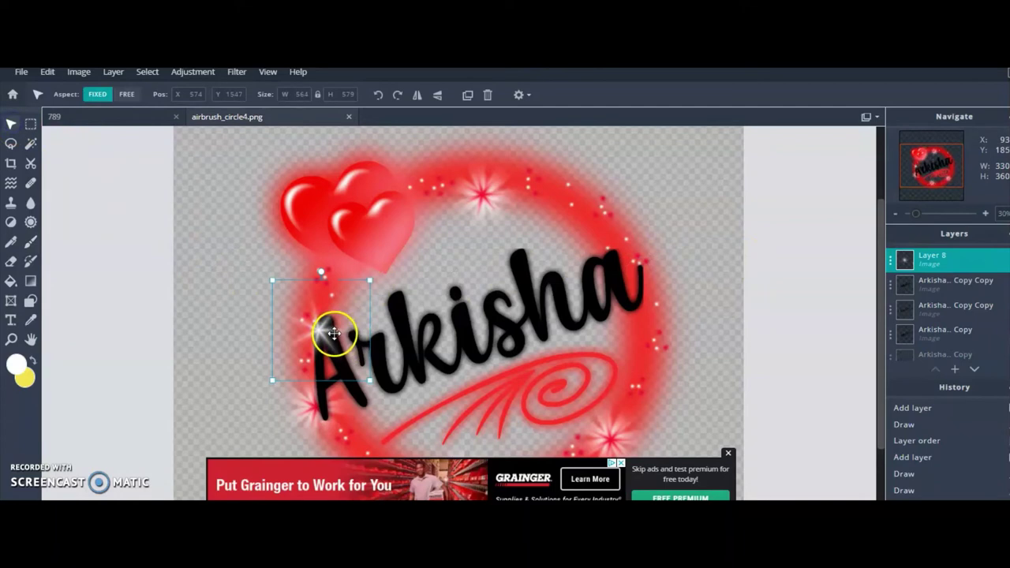
{"action": "left_click", "coordinate": [109, 80]}
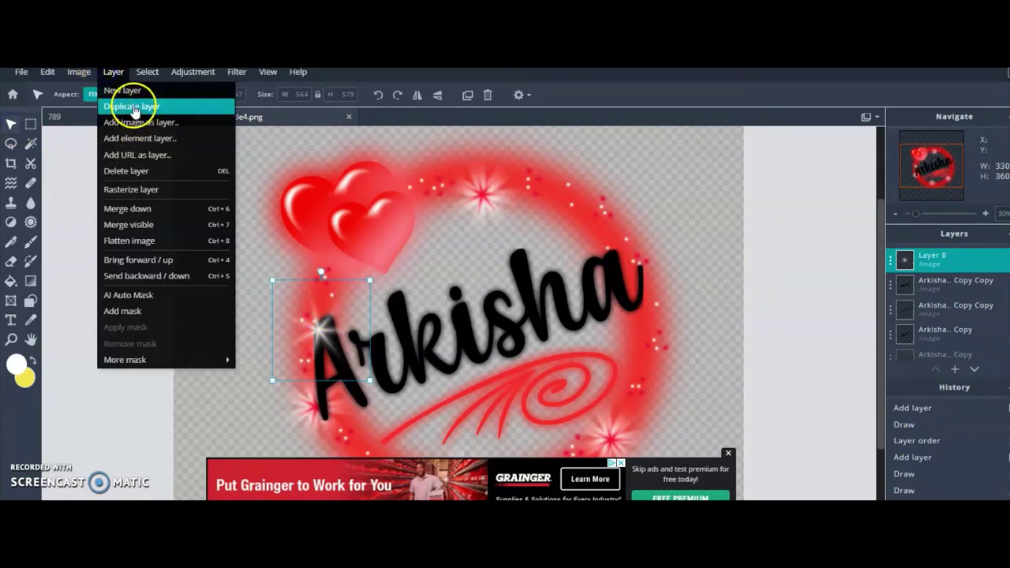
{"action": "left_click", "coordinate": [131, 103]}
{"action": "left_click_drag", "start_coordinate": [322, 333], "coordinate": [397, 350]}
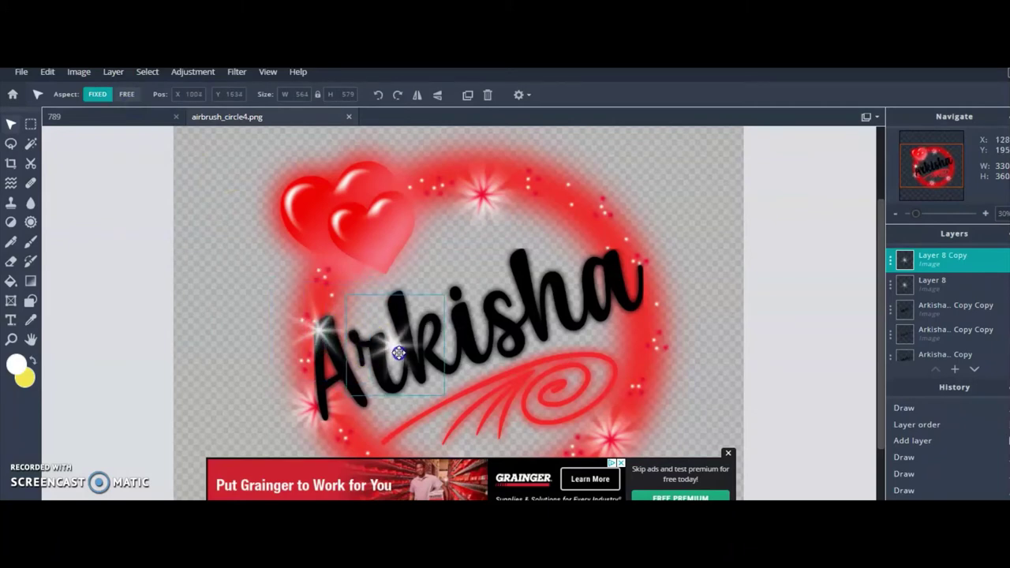
{"action": "left_click_drag", "start_coordinate": [441, 396], "coordinate": [384, 356]}
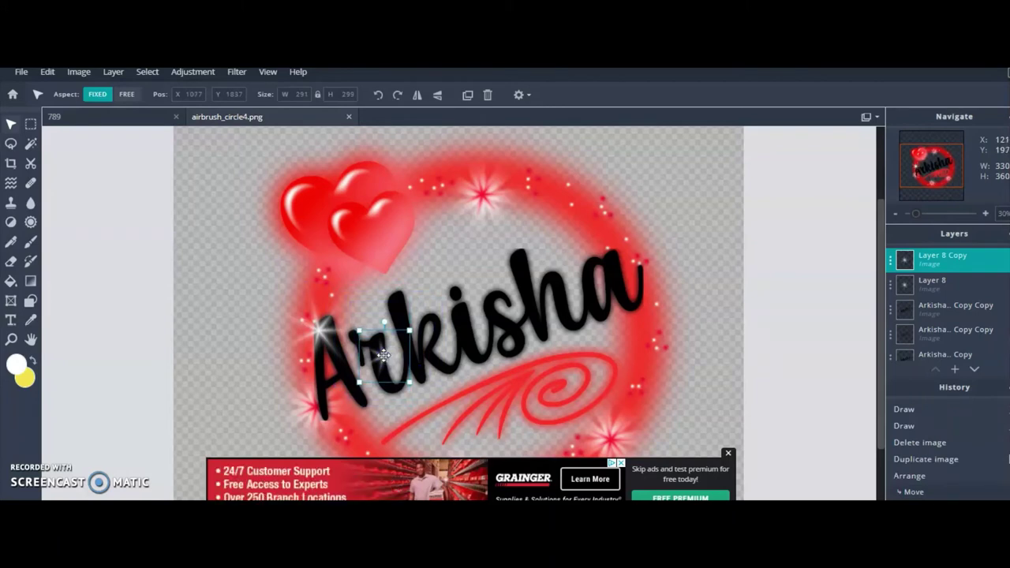
- Duplicate the small sparkle onto the top of the name's third letter and delete both sparkle copies
{"action": "left_click", "coordinate": [79, 73]}
{"action": "mouse_move", "coordinate": [113, 81]}
{"action": "left_click", "coordinate": [130, 106]}
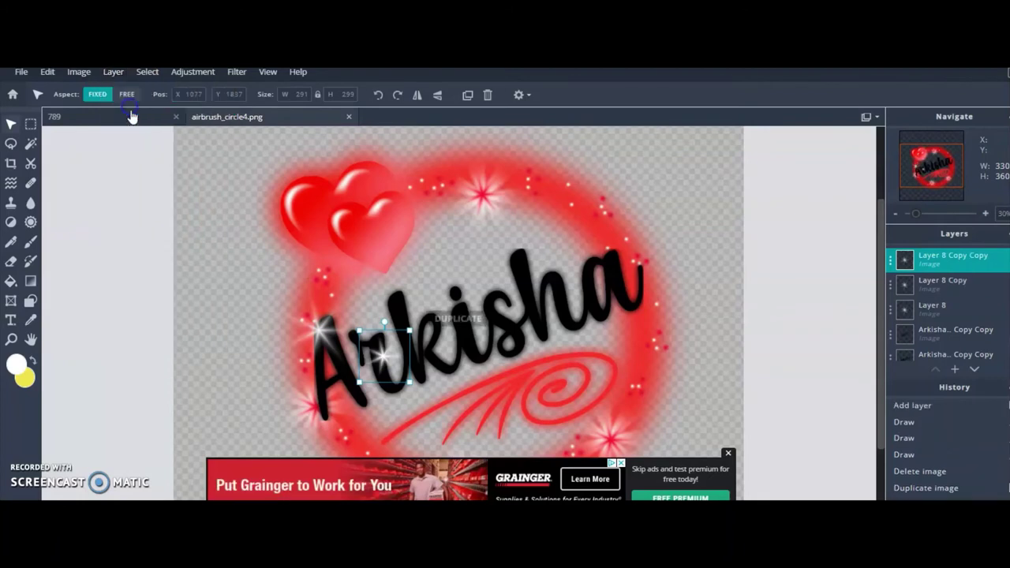
{"action": "left_click_drag", "start_coordinate": [390, 365], "coordinate": [405, 295]}
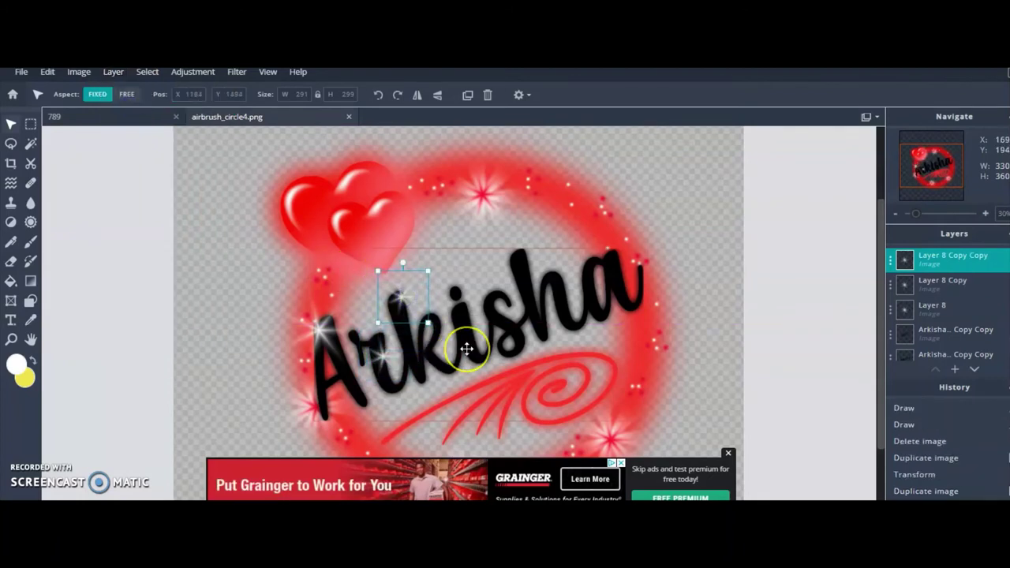
{"action": "key", "text": "Delete"}
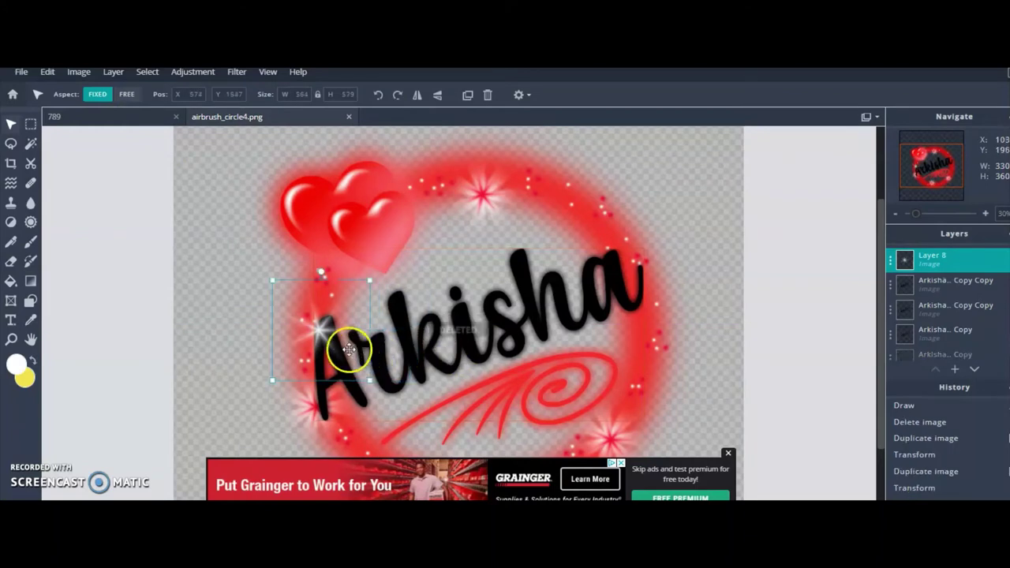
{"action": "key", "text": "Delete"}
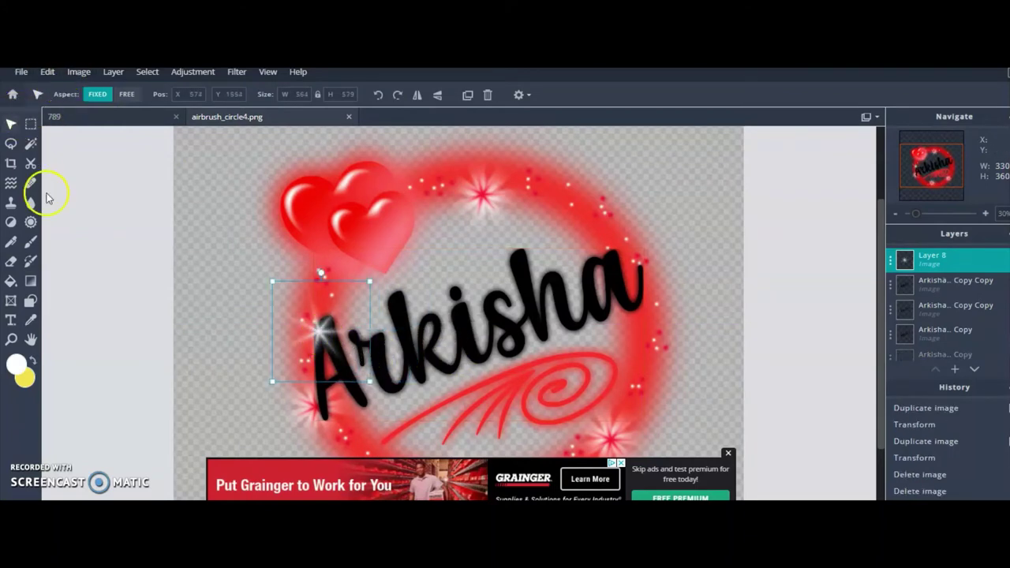
- Stamp white 650 px sparkles on the name's second, fourth, sixth and last letters on the existing sparkle layer
{"action": "left_click", "coordinate": [30, 246]}
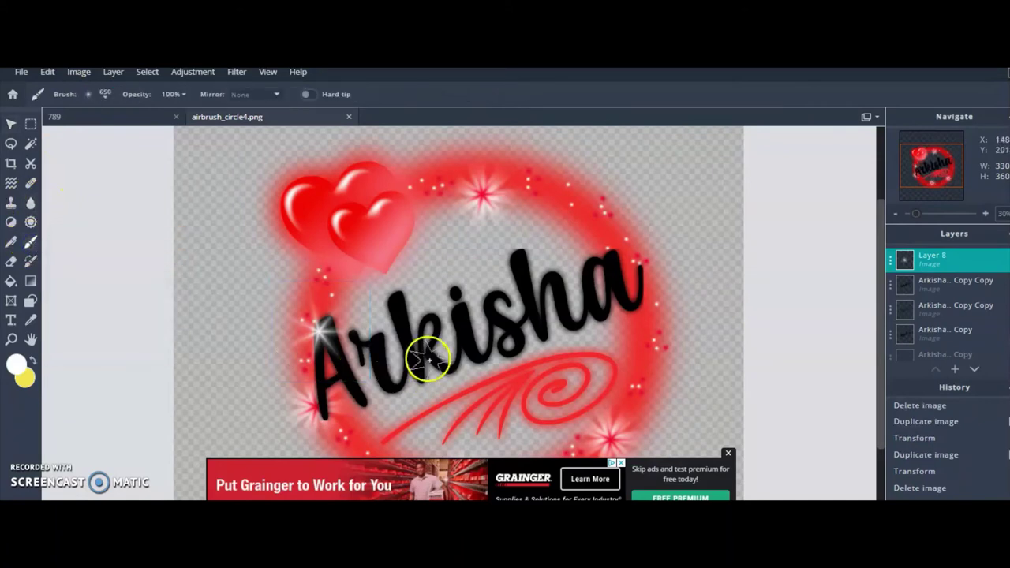
{"action": "left_click", "coordinate": [374, 341]}
{"action": "left_click", "coordinate": [464, 348]}
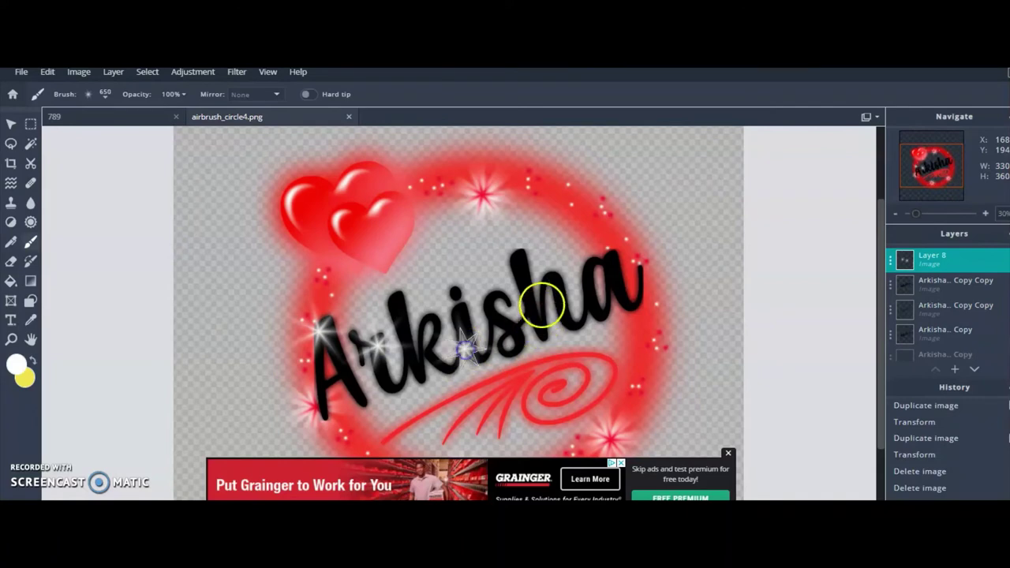
{"action": "left_click", "coordinate": [549, 275]}
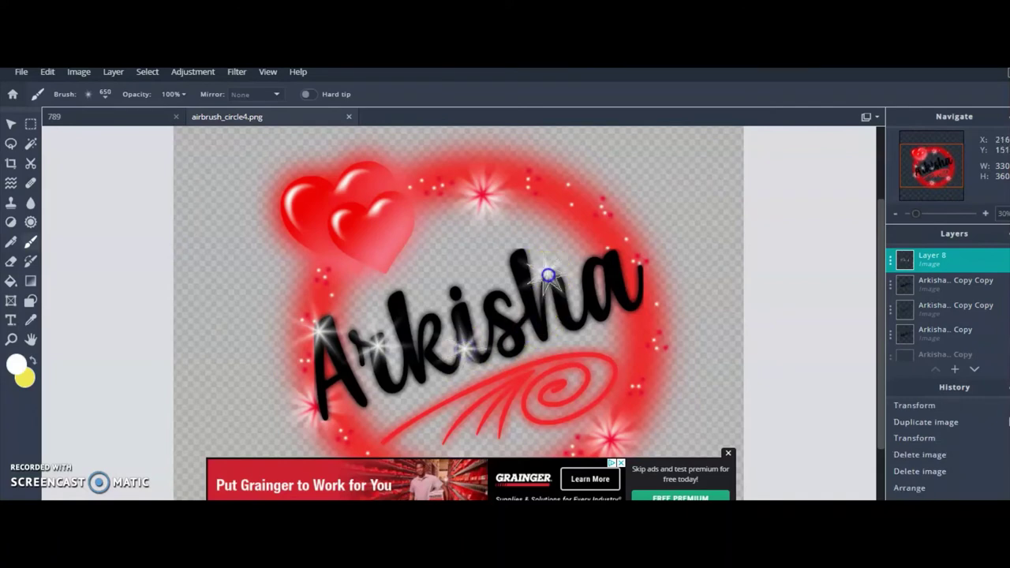
{"action": "left_click", "coordinate": [623, 300]}
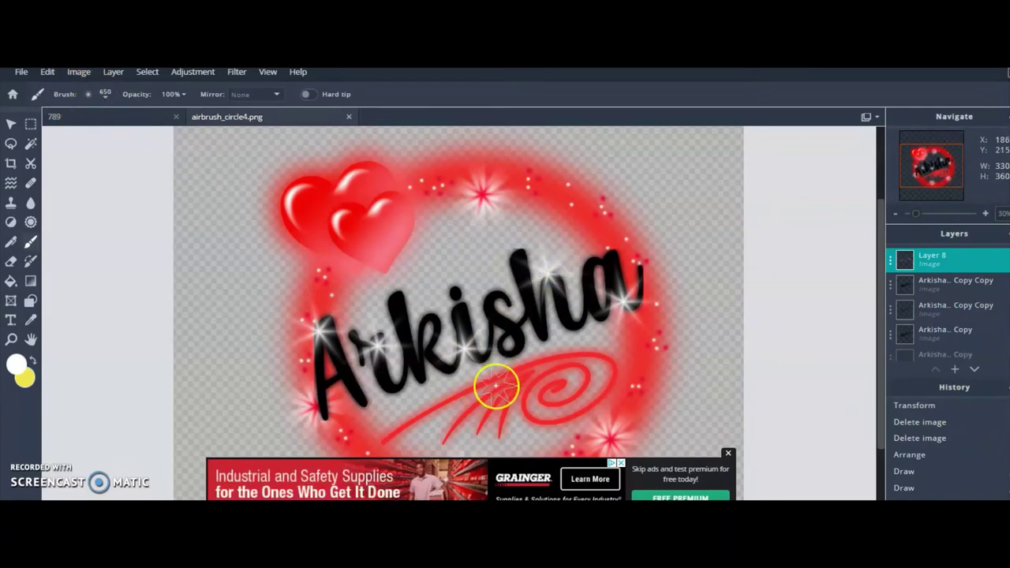
- Stamp the white 650 px sparkle three times at the centre of the red swirl below the name
{"action": "left_click", "coordinate": [565, 386]}
{"action": "left_click", "coordinate": [564, 386]}
{"action": "left_click", "coordinate": [564, 386]}
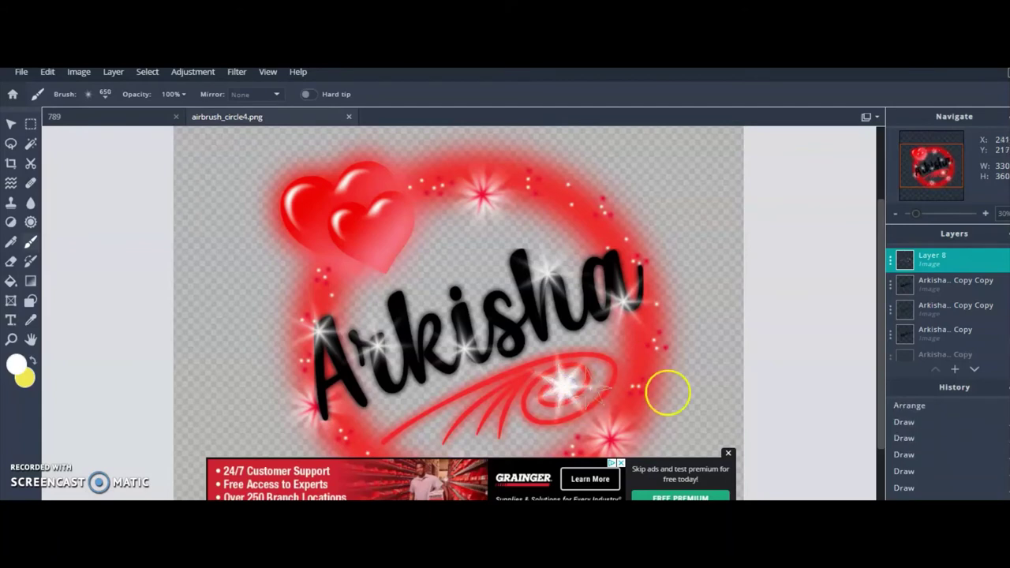
- Examine the whole design and its save options, and close them without downloading
{"action": "scroll", "coordinate": [656, 331], "scroll_direction": "down", "scroll_amount": 1}
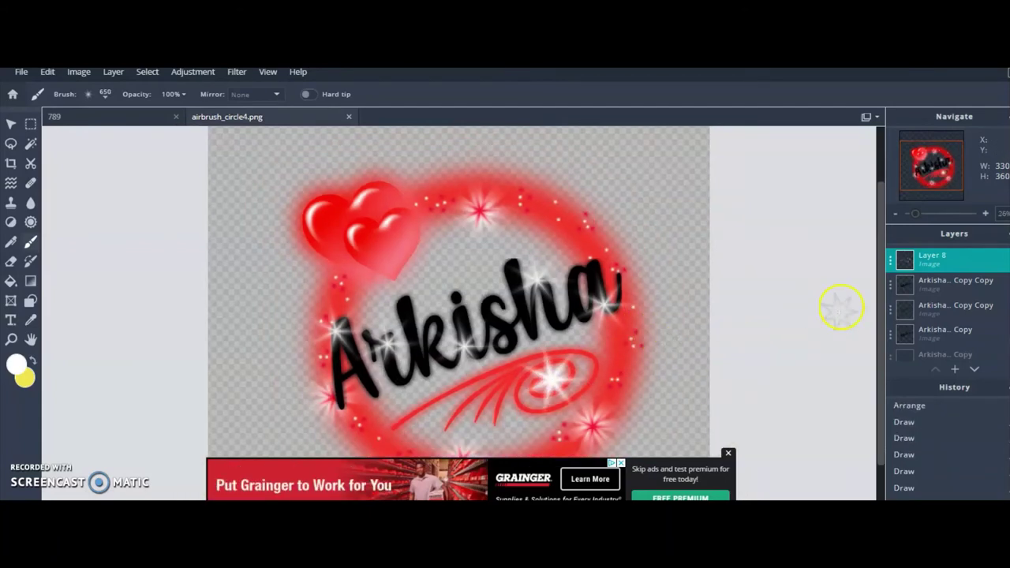
{"action": "left_click_drag", "start_coordinate": [879, 207], "coordinate": [879, 266]}
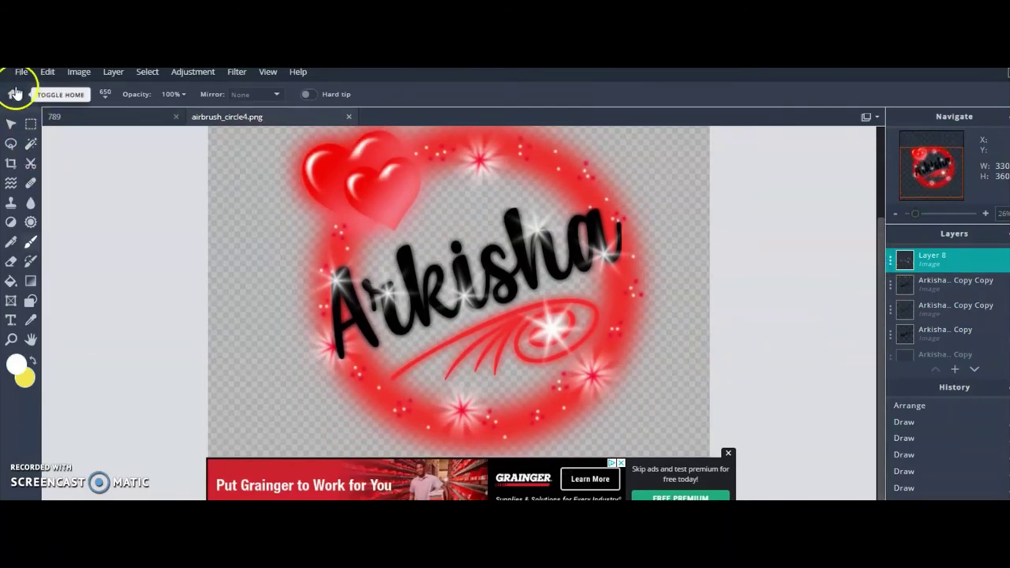
{"action": "left_click", "coordinate": [19, 73]}
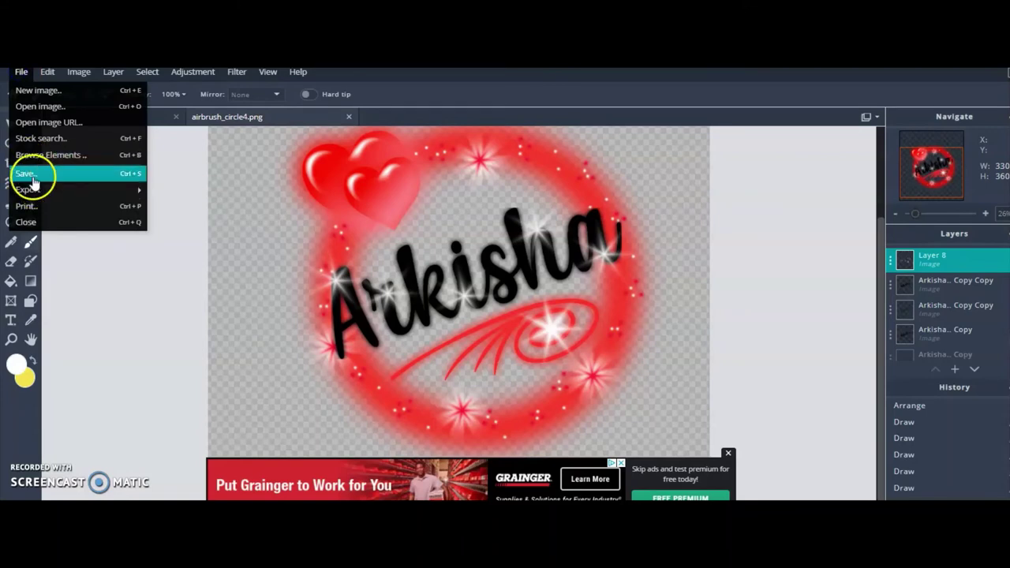
{"action": "left_click", "coordinate": [25, 174]}
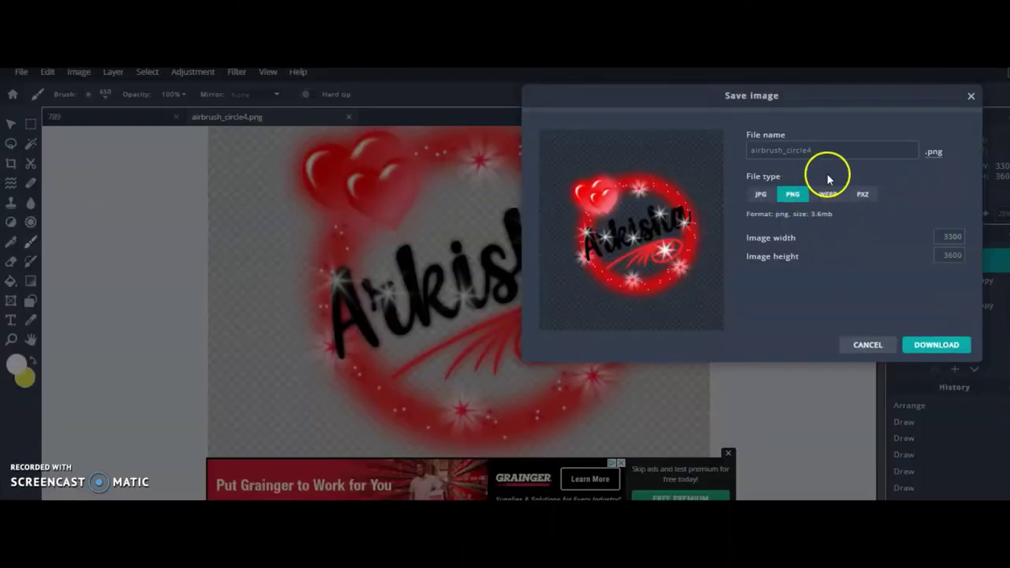
{"action": "left_click", "coordinate": [856, 345]}
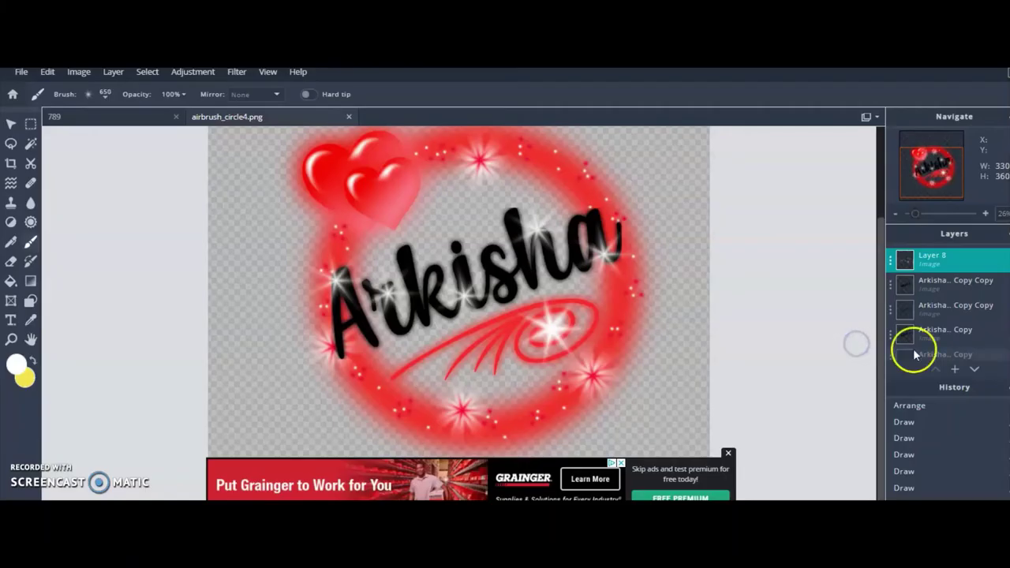
- Apply a Bevel to the top name copy with 12 px size, 85% highlight opacity and about 52% shadow opacity
{"action": "left_click", "coordinate": [931, 288]}
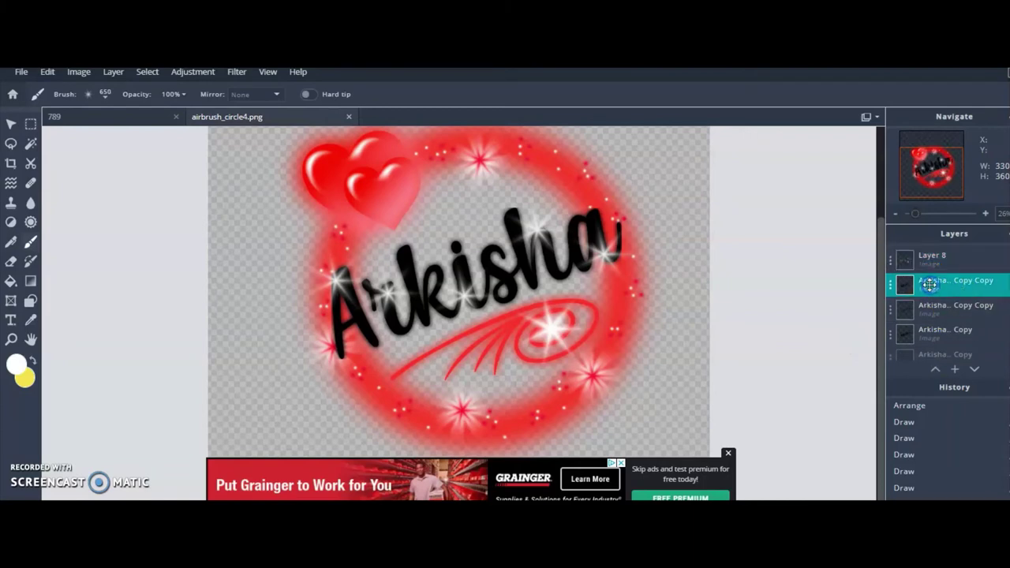
{"action": "left_click", "coordinate": [237, 75]}
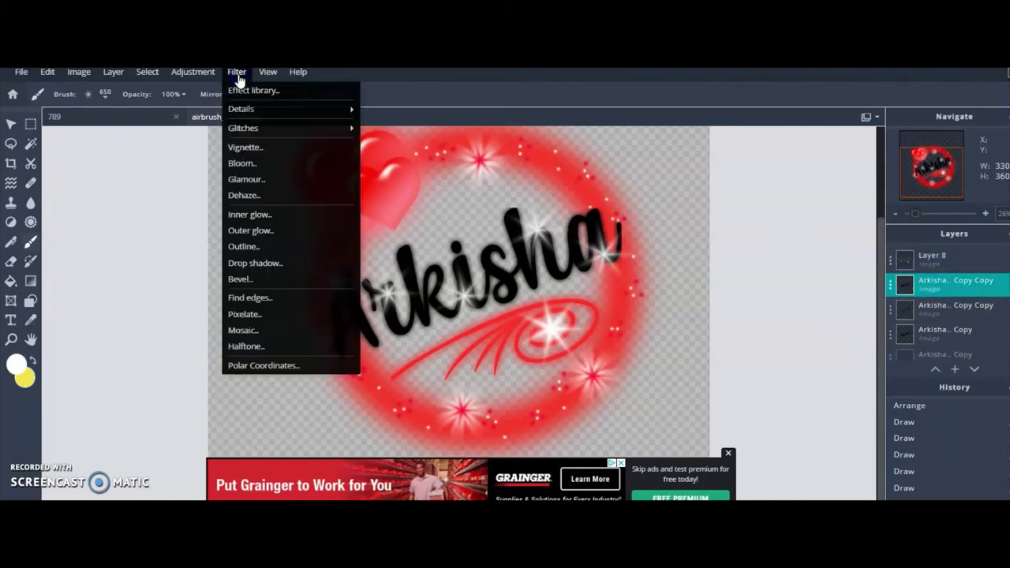
{"action": "left_click", "coordinate": [251, 278]}
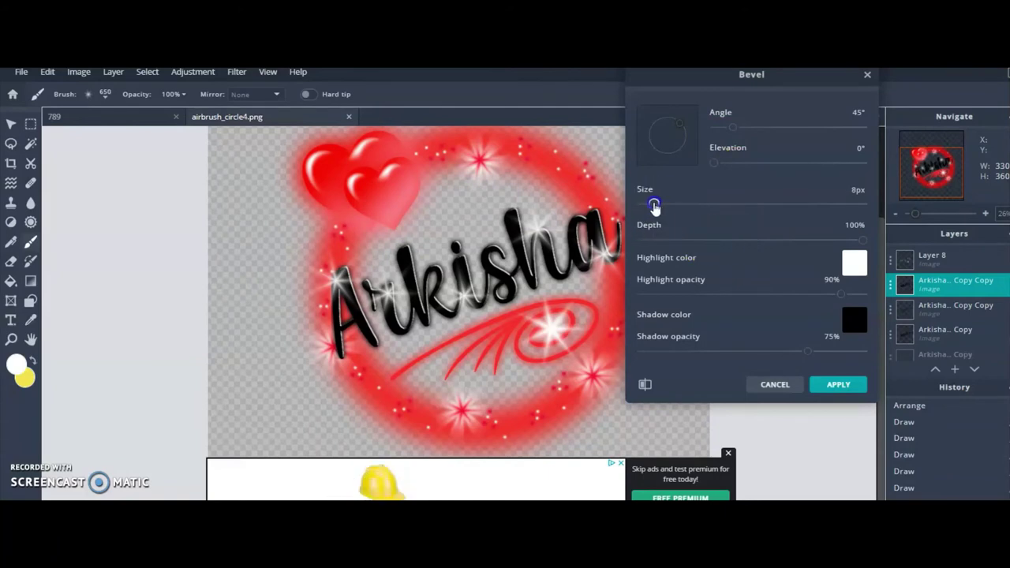
{"action": "left_click_drag", "start_coordinate": [655, 204], "coordinate": [662, 205]}
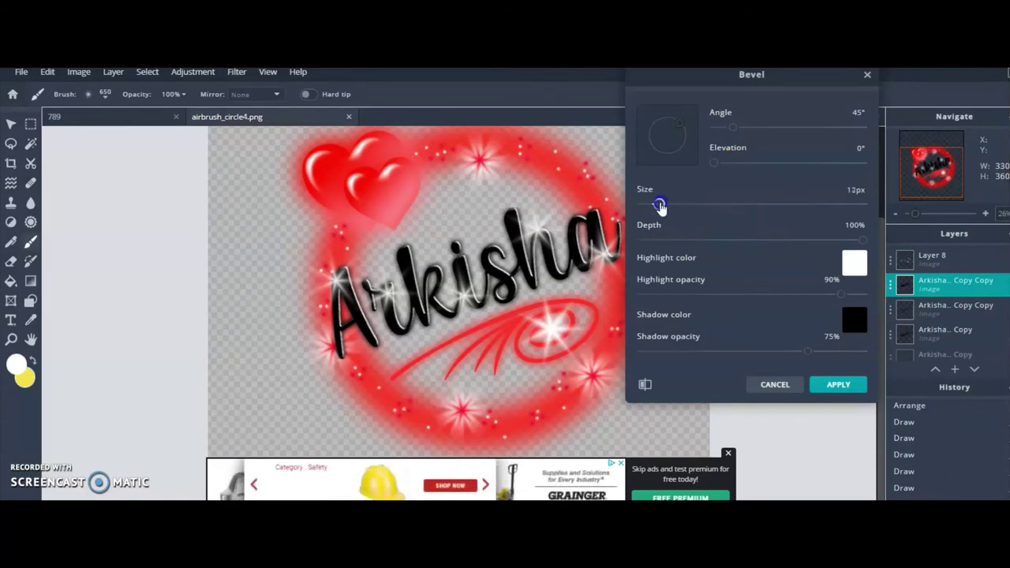
{"action": "left_click_drag", "start_coordinate": [838, 294], "coordinate": [835, 295]}
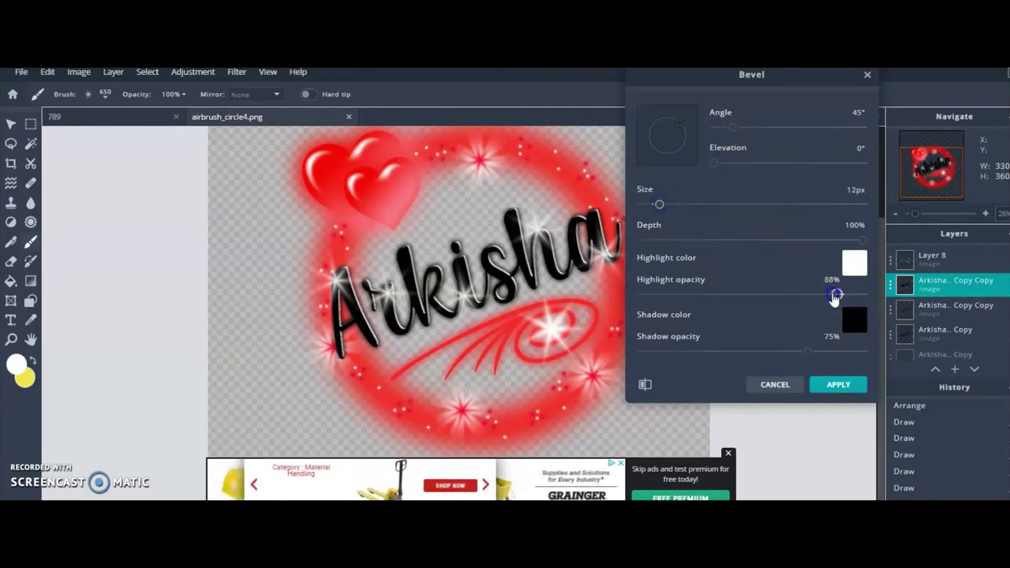
{"action": "left_click", "coordinate": [809, 352]}
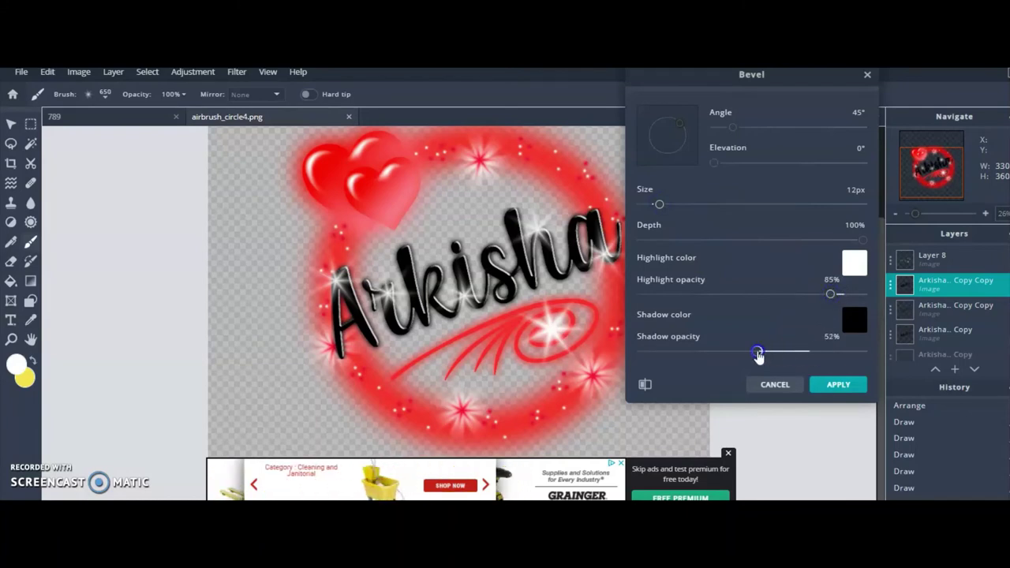
{"action": "left_click", "coordinate": [839, 386]}
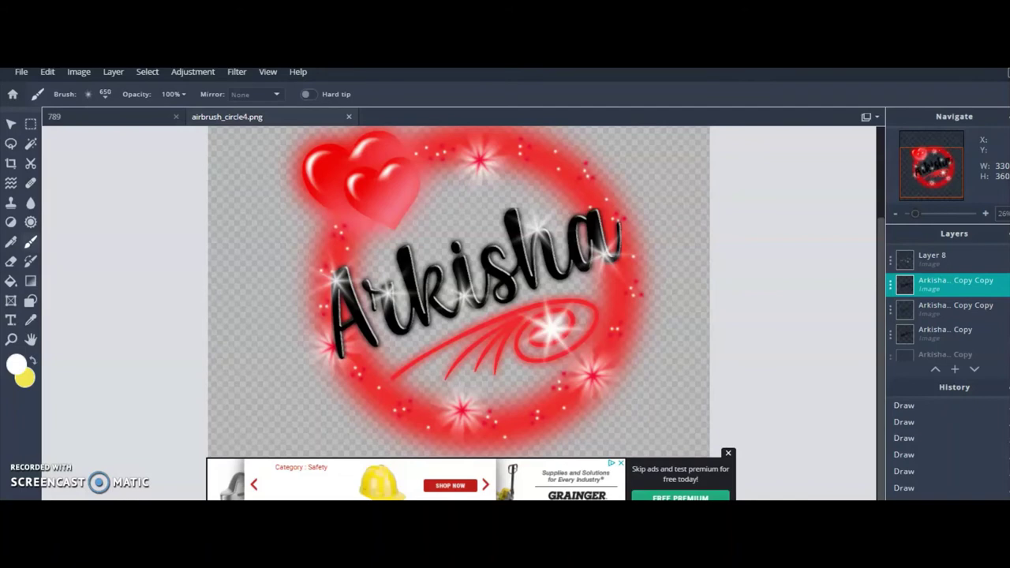
- Reopen the Bevel filter on the name copy, cancel it and undo the applied bevel
{"action": "left_click", "coordinate": [232, 74]}
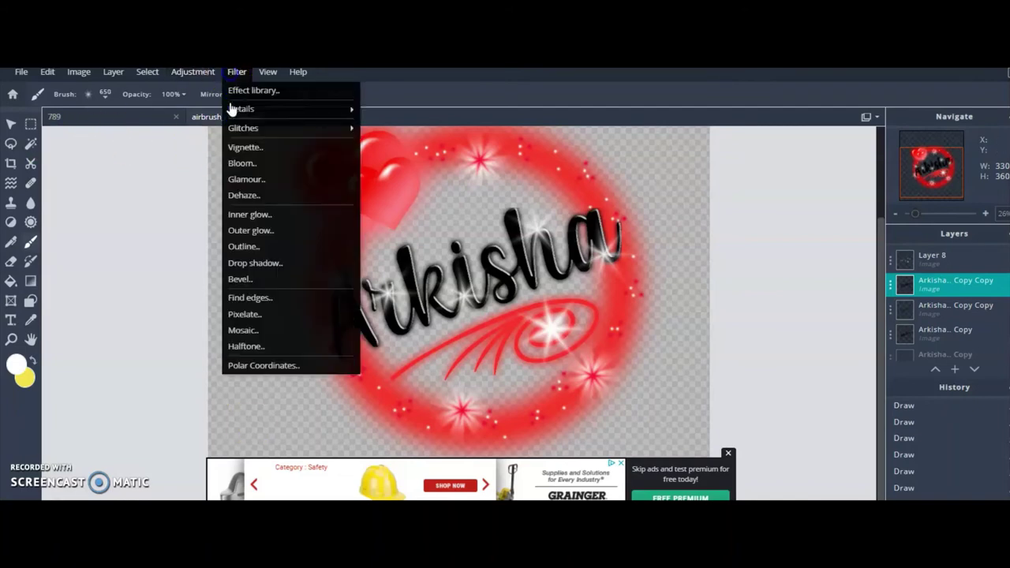
{"action": "mouse_move", "coordinate": [262, 115]}
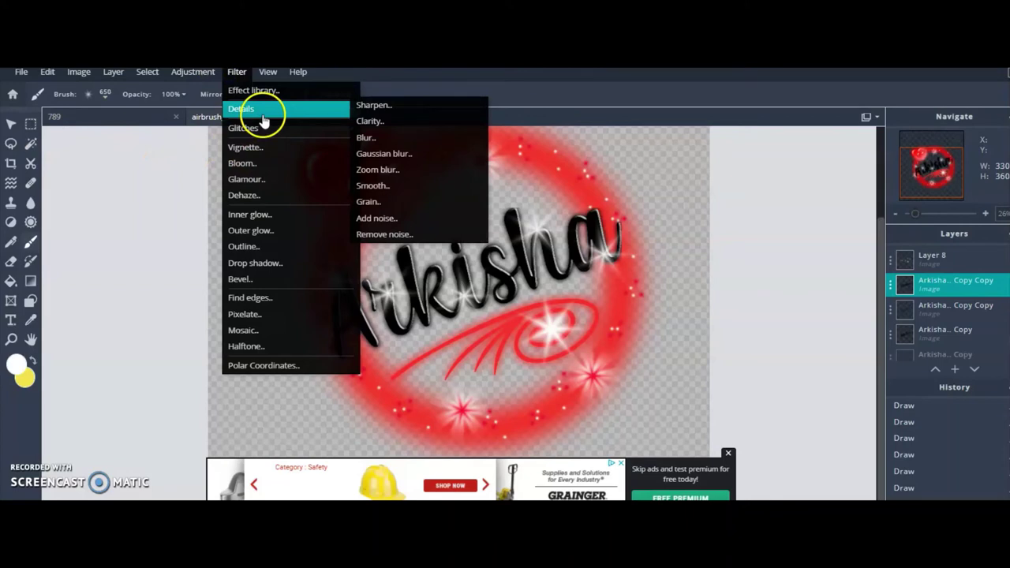
{"action": "left_click", "coordinate": [257, 279]}
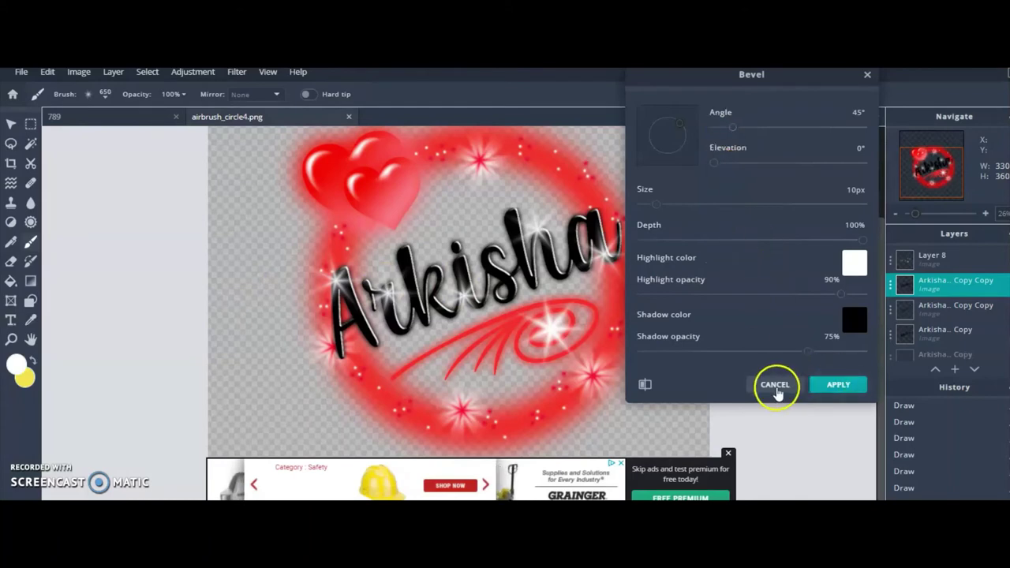
{"action": "left_click", "coordinate": [775, 387]}
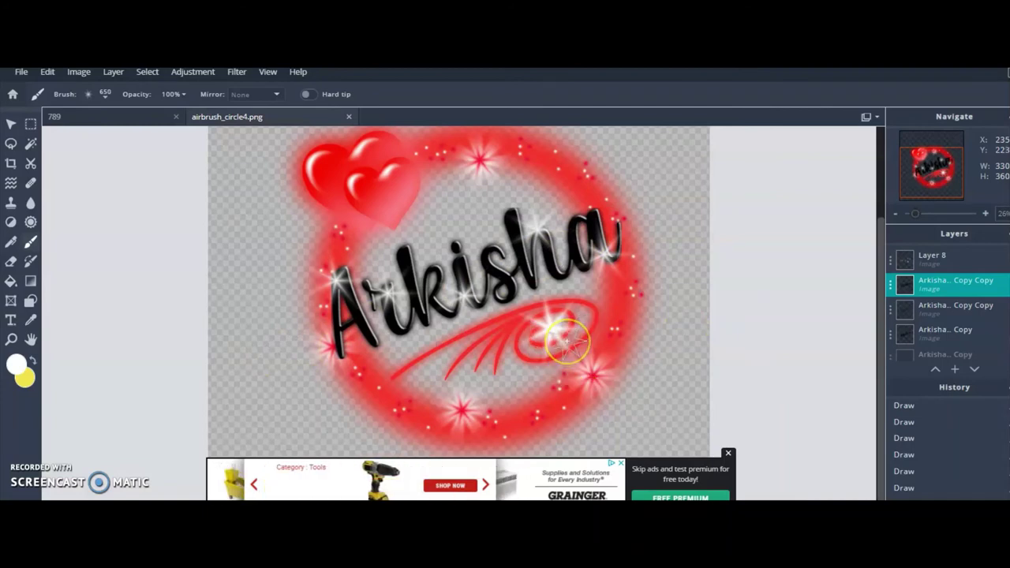
{"action": "key", "text": "ctrl+z"}
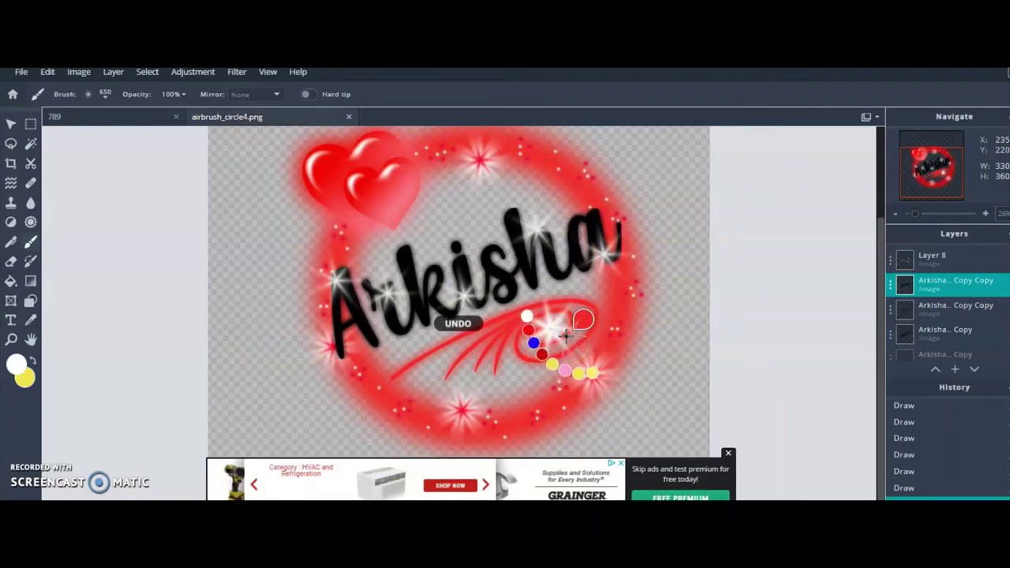
- Redo the bevel on the name copy and undo it again to compare both looks
{"action": "key", "text": "ctrl+y"}
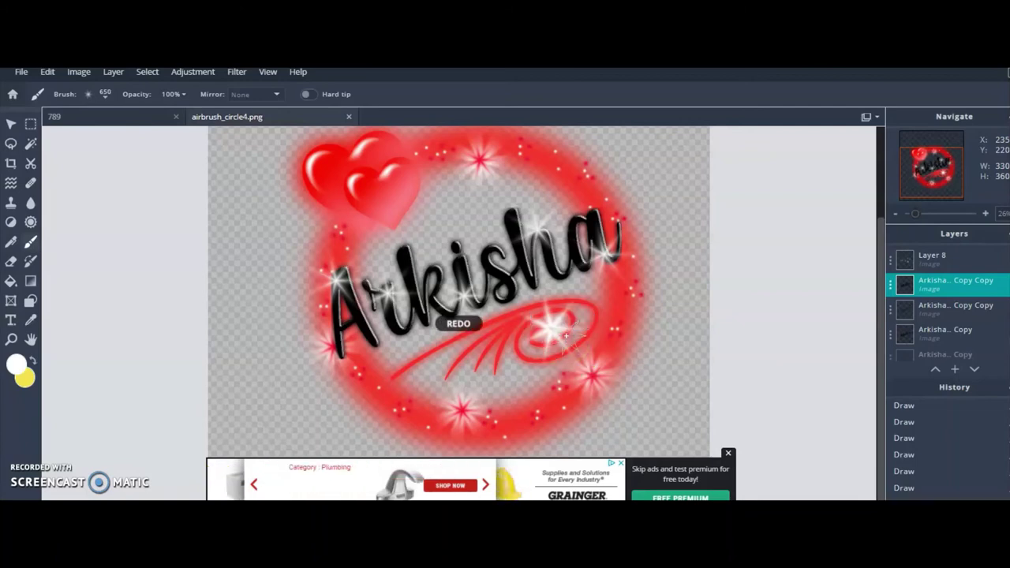
{"action": "key", "text": "ctrl+z"}
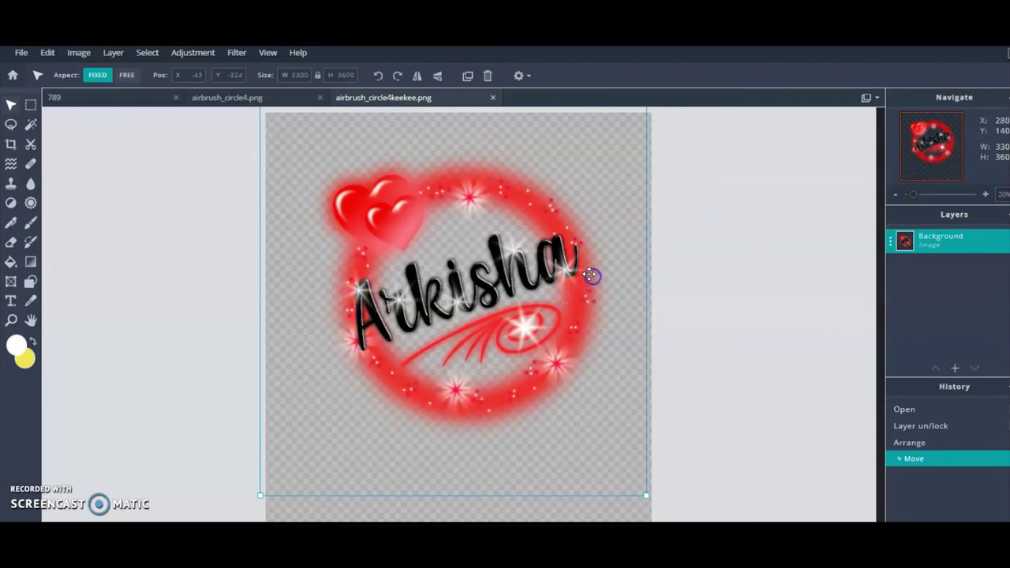
- Nudge the flattened design slightly, try a white Stroke outline around it at small sizes down to 1 and 3, and cancel it
{"action": "left_click_drag", "start_coordinate": [593, 271], "coordinate": [591, 270]}
{"action": "left_click", "coordinate": [48, 53]}
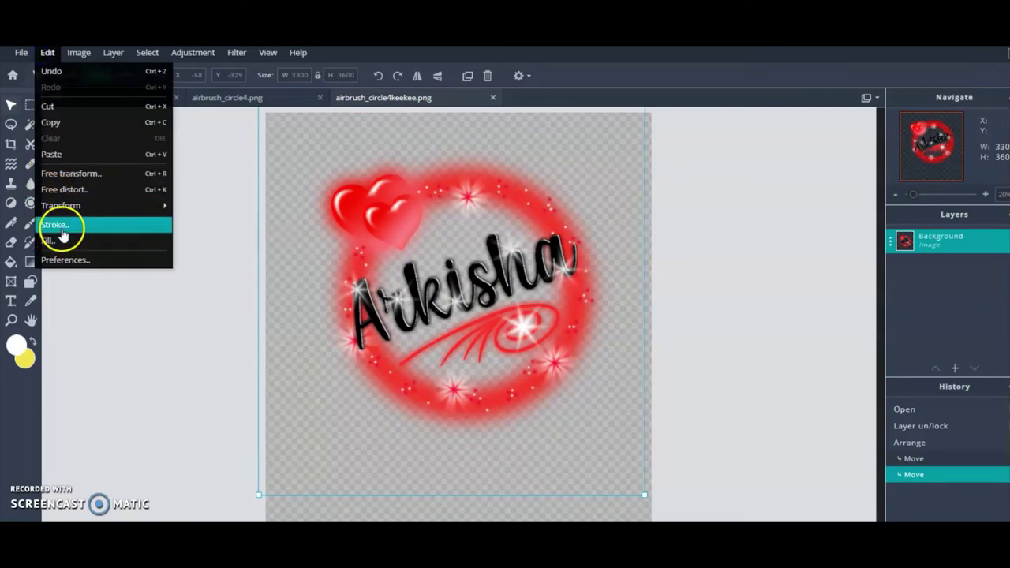
{"action": "left_click", "coordinate": [55, 225]}
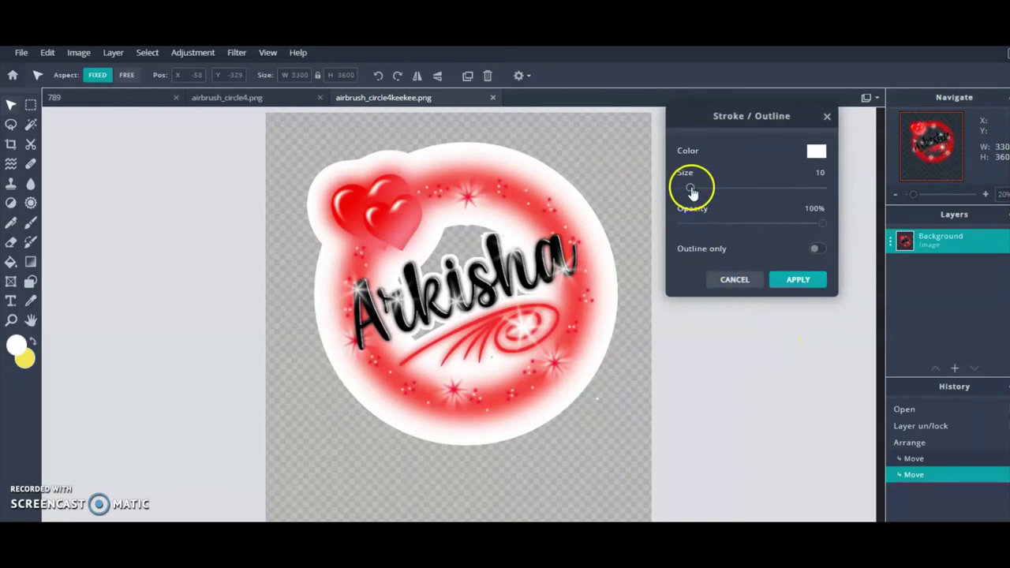
{"action": "left_click_drag", "start_coordinate": [690, 191], "coordinate": [683, 190]}
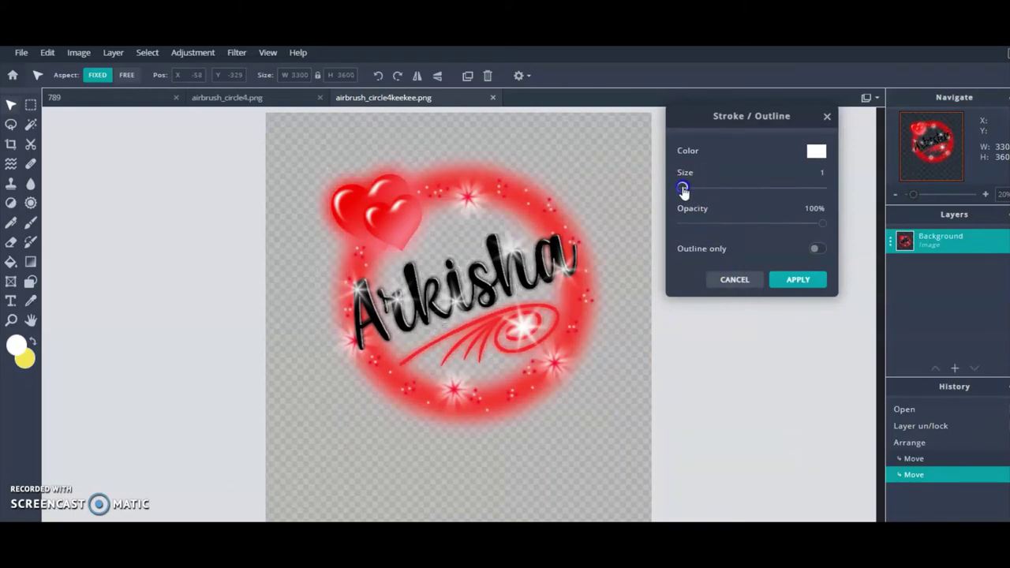
{"action": "left_click_drag", "start_coordinate": [684, 190], "coordinate": [685, 190]}
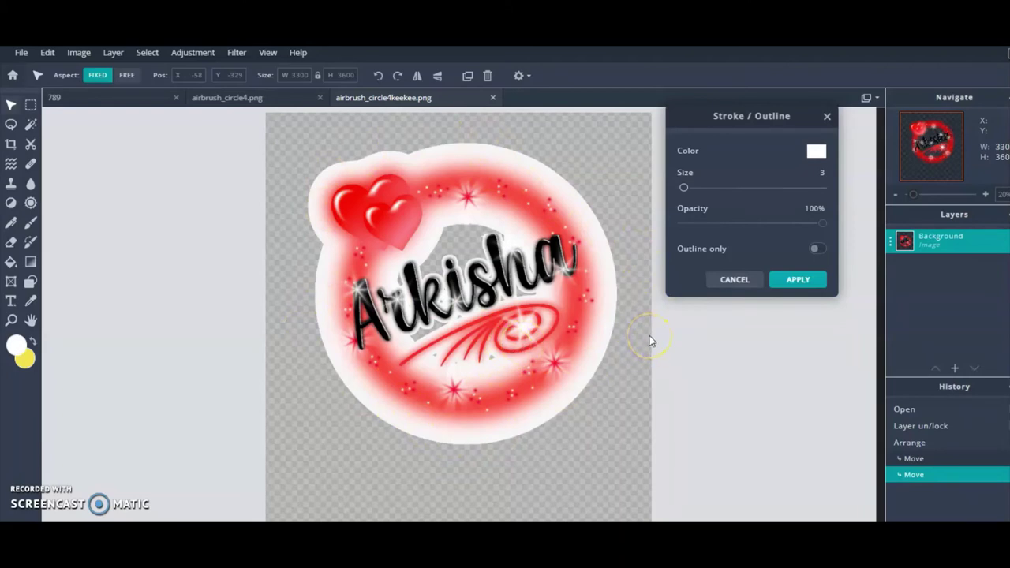
{"action": "left_click", "coordinate": [727, 283]}
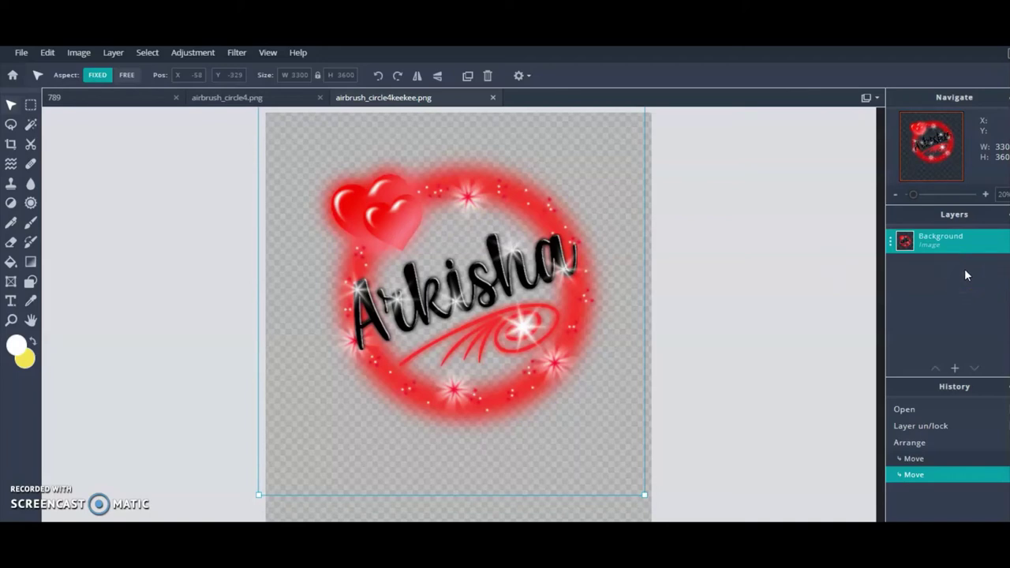
- Add an empty layer above the flattened design and hide the Background layer
{"action": "left_click", "coordinate": [955, 367]}
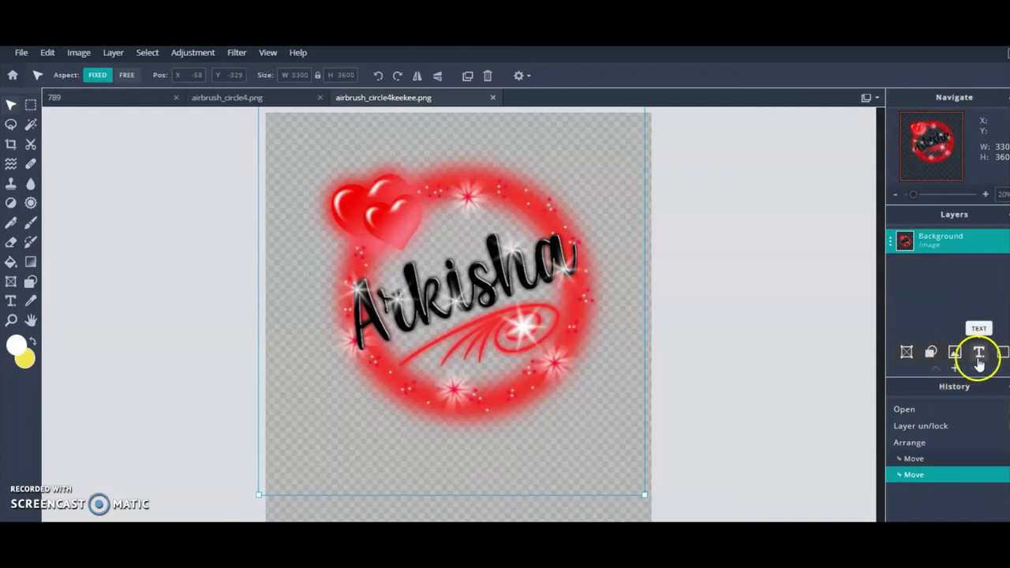
{"action": "left_click", "coordinate": [1001, 354]}
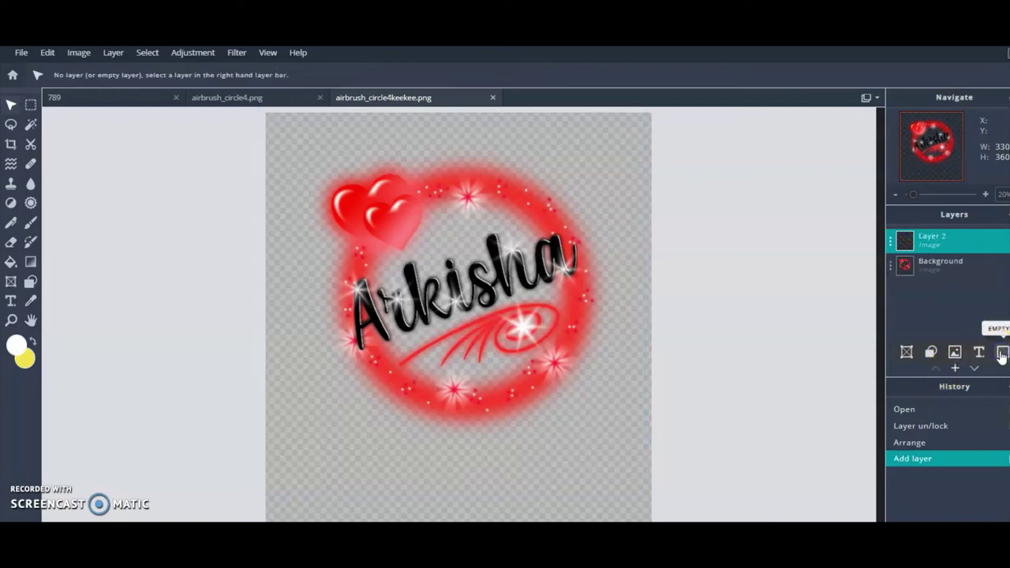
{"action": "left_click", "coordinate": [1002, 265]}
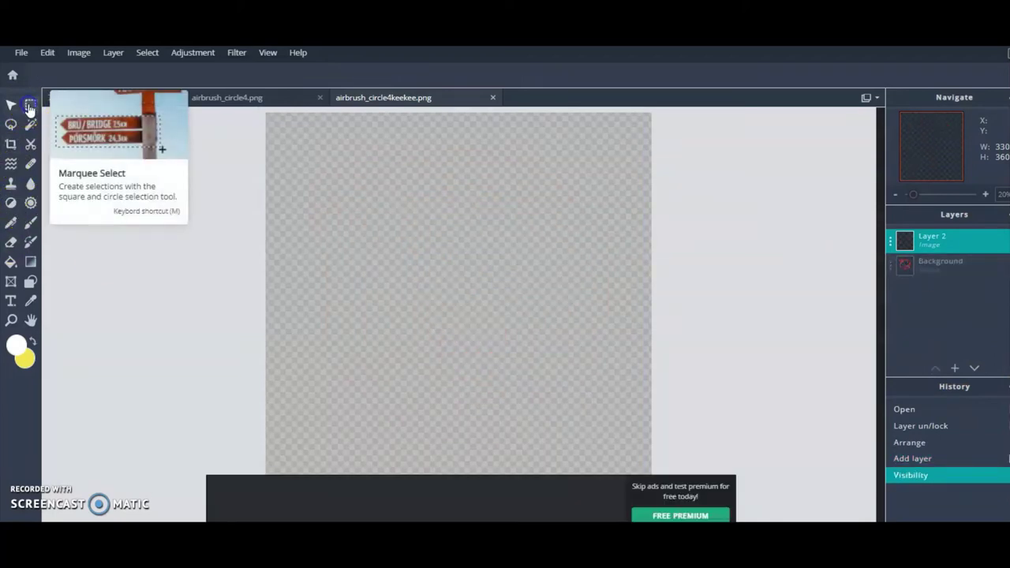
- Make a circular marquee selection about 2060 px across around the middle of the empty layer
{"action": "left_click", "coordinate": [29, 106]}
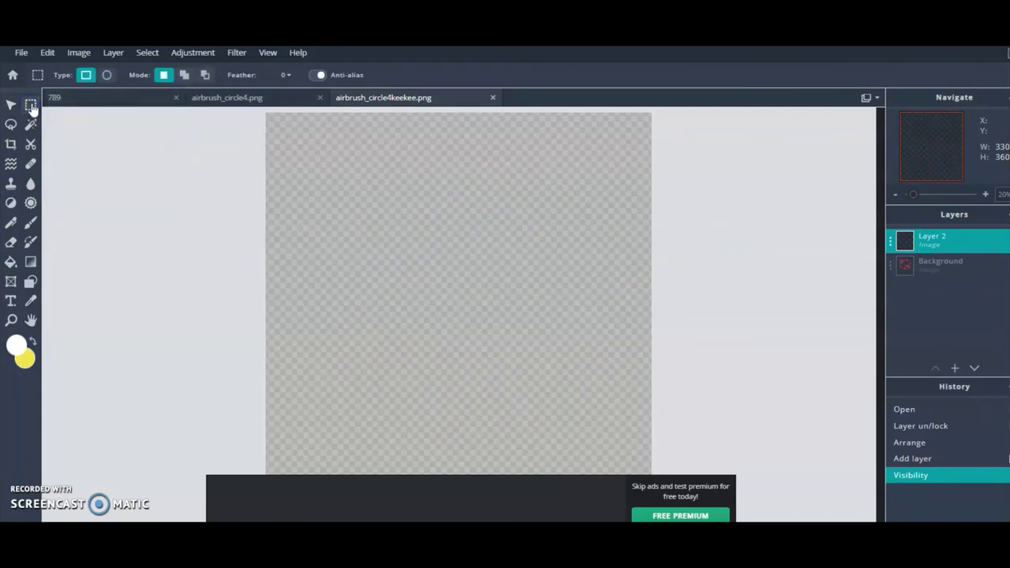
{"action": "left_click", "coordinate": [107, 75]}
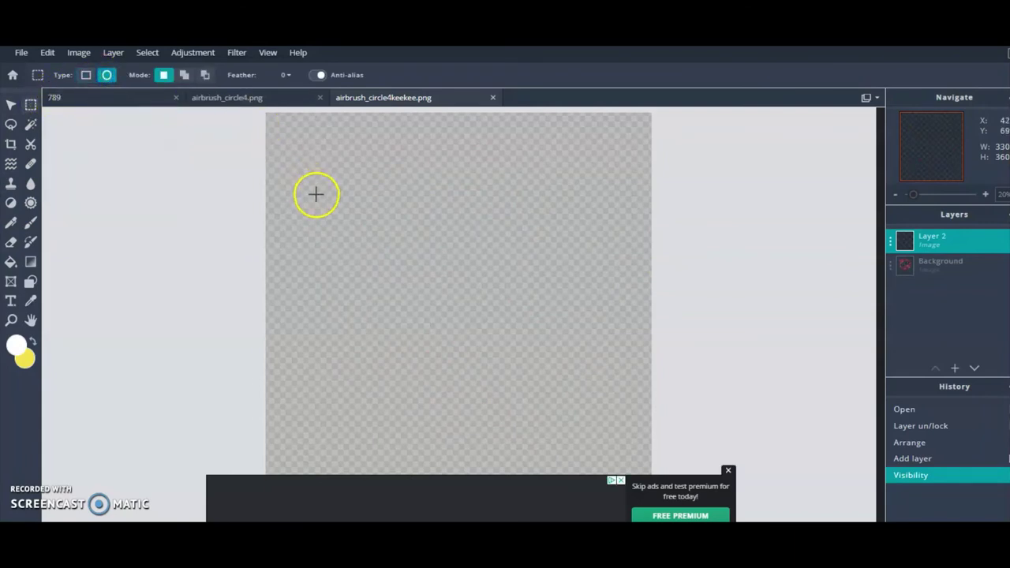
{"action": "left_click_drag", "start_coordinate": [316, 195], "coordinate": [550, 444]}
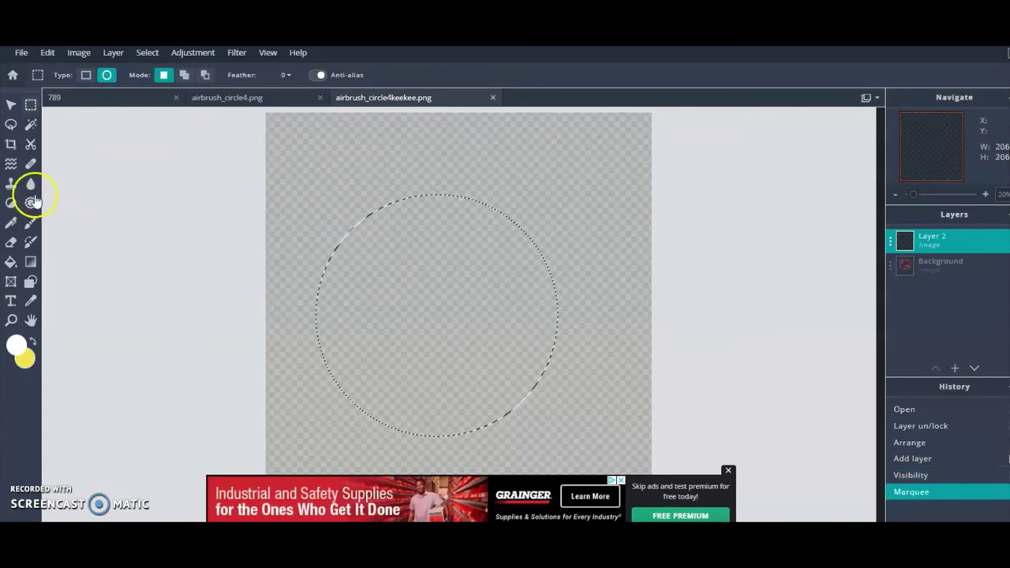
{"action": "left_click", "coordinate": [48, 54]}
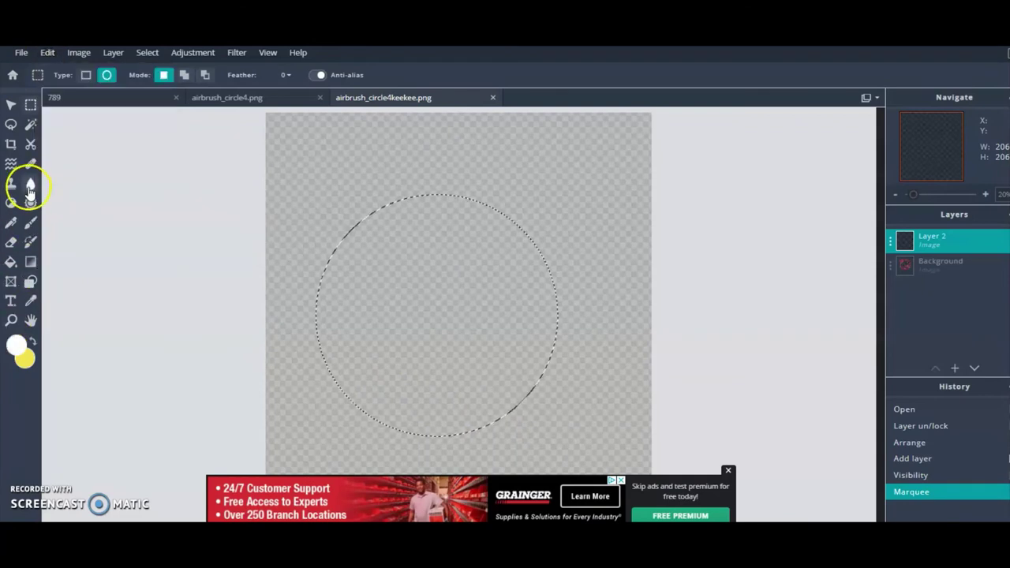
- Paint the circular selection completely white with a 500 px round brush at 1% softness, and deselect it
{"action": "left_click", "coordinate": [30, 222]}
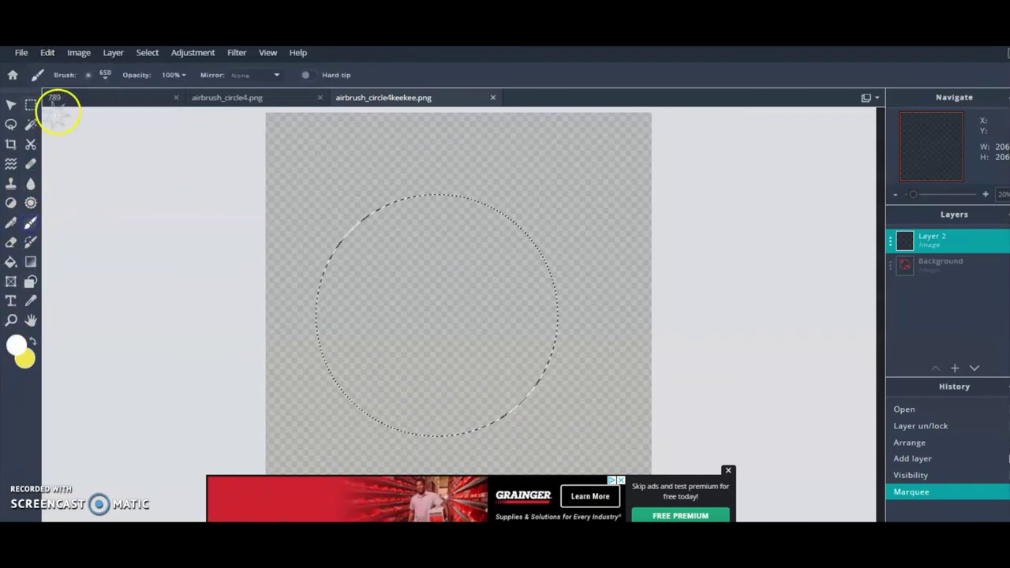
{"action": "left_click", "coordinate": [86, 75]}
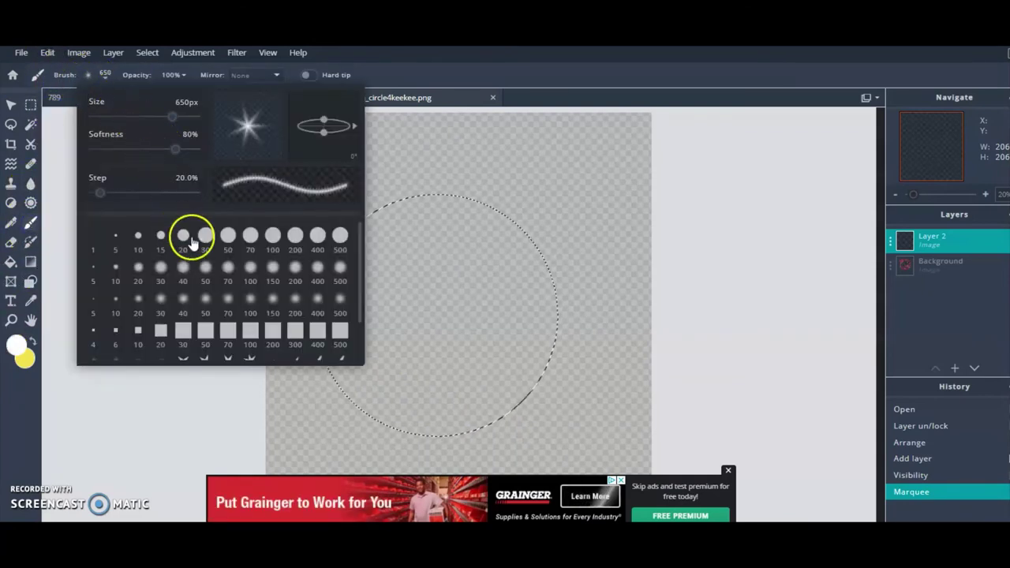
{"action": "left_click", "coordinate": [339, 236]}
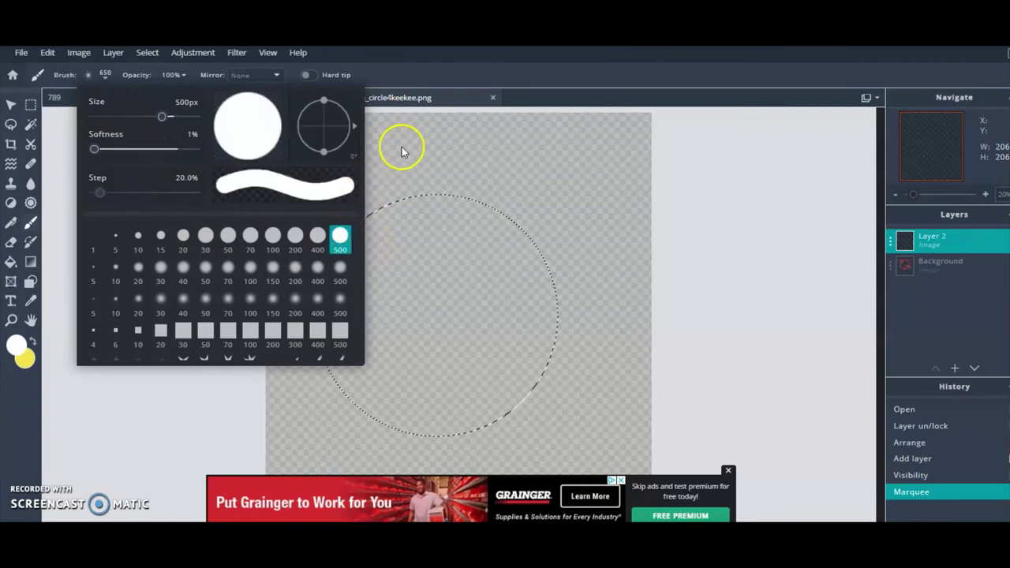
{"action": "left_click", "coordinate": [435, 219]}
{"action": "mouse_move", "coordinate": [374, 223]}
{"action": "left_mouse_down"}
{"action": "mouse_move", "coordinate": [343, 229]}
{"action": "mouse_move", "coordinate": [424, 216]}
{"action": "mouse_move", "coordinate": [565, 274]}
{"action": "mouse_move", "coordinate": [576, 338]}
{"action": "mouse_move", "coordinate": [509, 420]}
{"action": "mouse_move", "coordinate": [425, 439]}
{"action": "mouse_move", "coordinate": [354, 435]}
{"action": "mouse_move", "coordinate": [286, 358]}
{"action": "left_mouse_up"}
{"action": "mouse_move", "coordinate": [343, 258]}
{"action": "left_mouse_down"}
{"action": "mouse_move", "coordinate": [518, 223]}
{"action": "mouse_move", "coordinate": [589, 221]}
{"action": "mouse_move", "coordinate": [270, 308]}
{"action": "mouse_move", "coordinate": [210, 338]}
{"action": "left_mouse_up"}
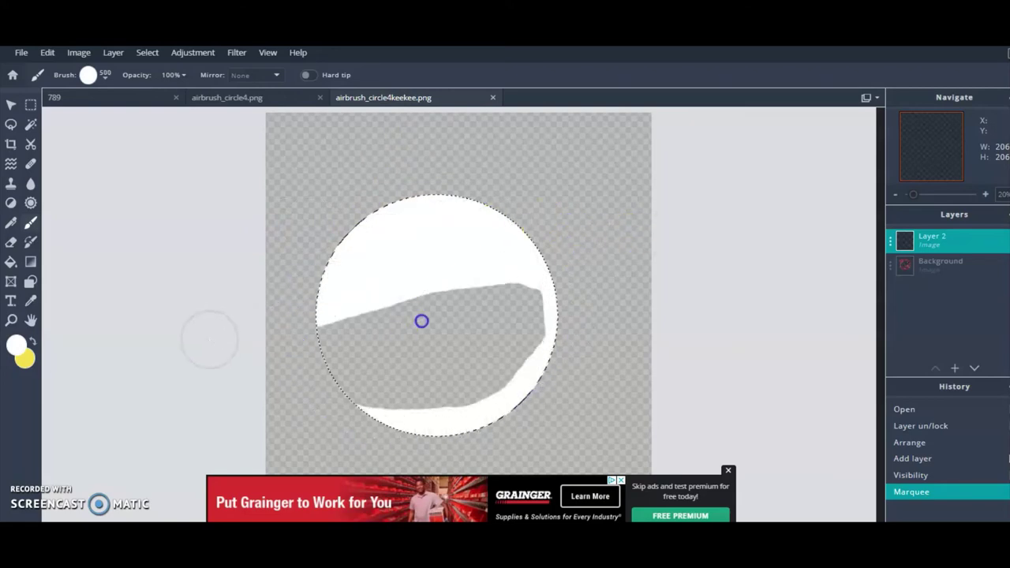
{"action": "mouse_move", "coordinate": [421, 322]}
{"action": "left_mouse_down"}
{"action": "mouse_move", "coordinate": [502, 301]}
{"action": "mouse_move", "coordinate": [525, 307]}
{"action": "mouse_move", "coordinate": [514, 352]}
{"action": "mouse_move", "coordinate": [460, 403]}
{"action": "mouse_move", "coordinate": [391, 406]}
{"action": "mouse_move", "coordinate": [328, 377]}
{"action": "left_mouse_up"}
{"action": "mouse_move", "coordinate": [391, 371]}
{"action": "left_mouse_down"}
{"action": "mouse_move", "coordinate": [488, 341]}
{"action": "mouse_move", "coordinate": [507, 315]}
{"action": "mouse_move", "coordinate": [500, 284]}
{"action": "mouse_move", "coordinate": [463, 235]}
{"action": "mouse_move", "coordinate": [426, 228]}
{"action": "mouse_move", "coordinate": [342, 275]}
{"action": "mouse_move", "coordinate": [385, 220]}
{"action": "left_mouse_up"}
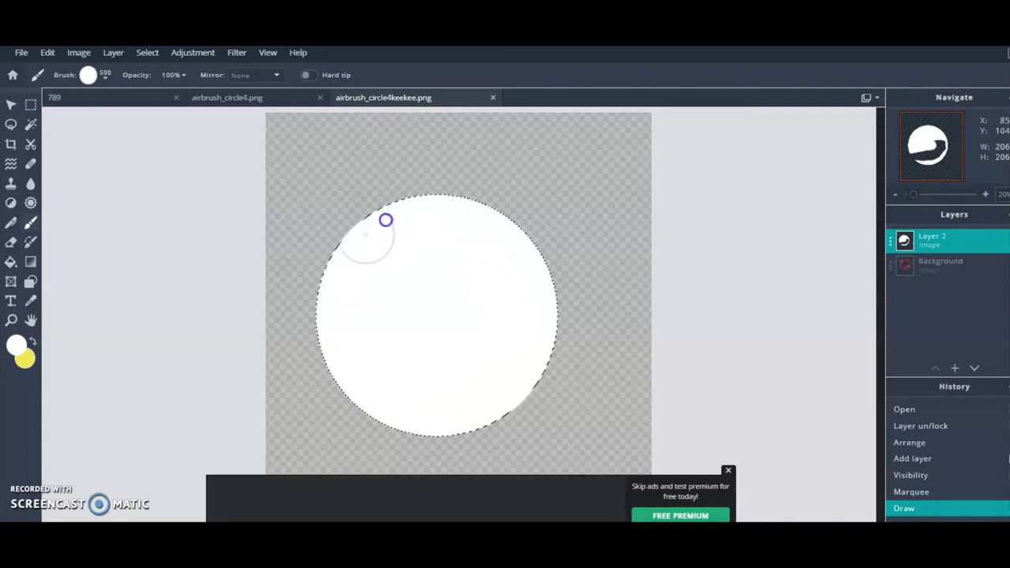
{"action": "left_click_drag", "start_coordinate": [478, 216], "coordinate": [532, 260]}
{"action": "left_click_drag", "start_coordinate": [511, 380], "coordinate": [474, 430]}
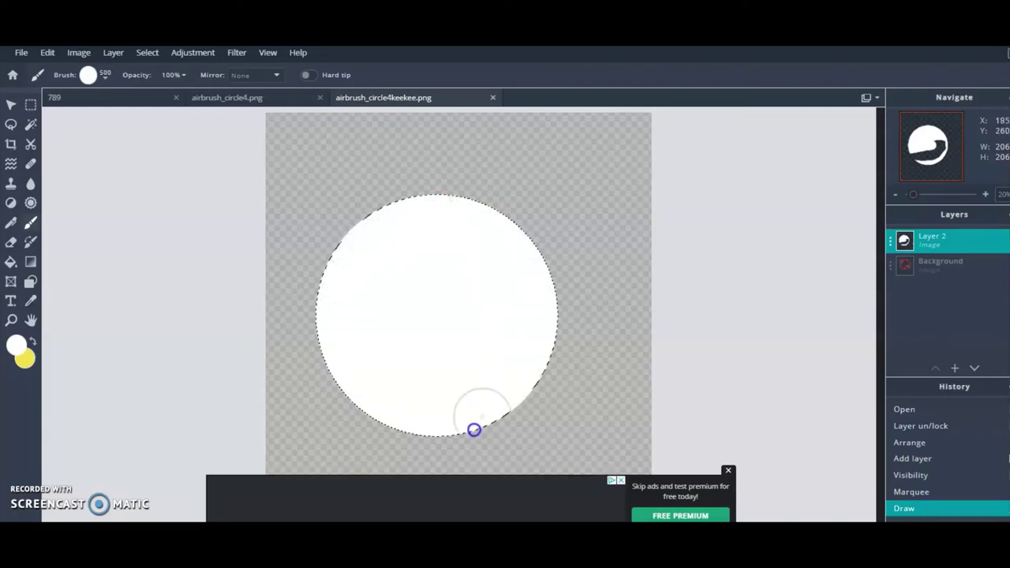
{"action": "mouse_move", "coordinate": [362, 364]}
{"action": "left_mouse_down"}
{"action": "mouse_move", "coordinate": [339, 279]}
{"action": "mouse_move", "coordinate": [345, 244]}
{"action": "mouse_move", "coordinate": [338, 280]}
{"action": "mouse_move", "coordinate": [195, 211]}
{"action": "left_mouse_up"}
{"action": "right_click", "coordinate": [340, 251]}
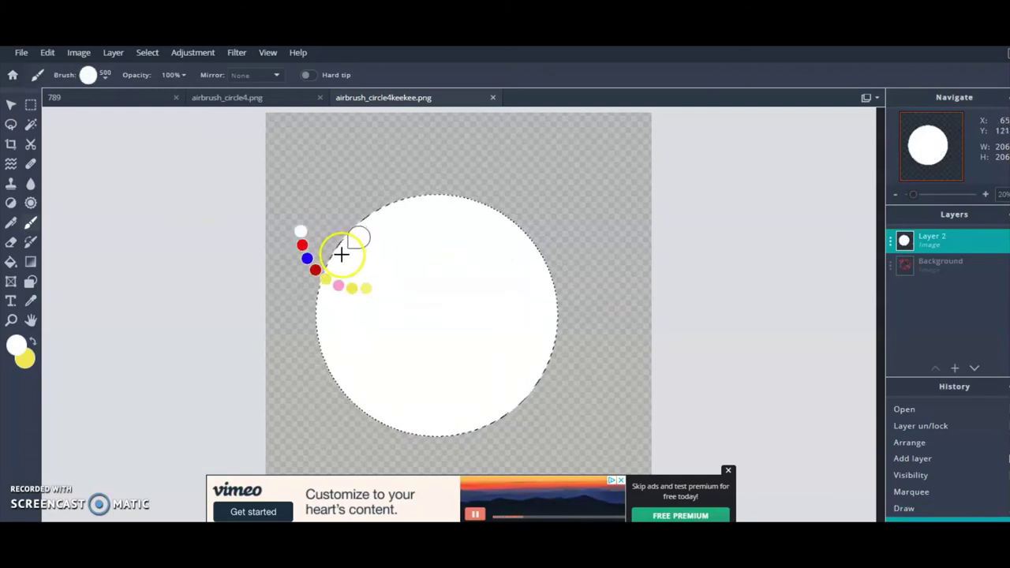
{"action": "key", "text": "ctrl+d"}
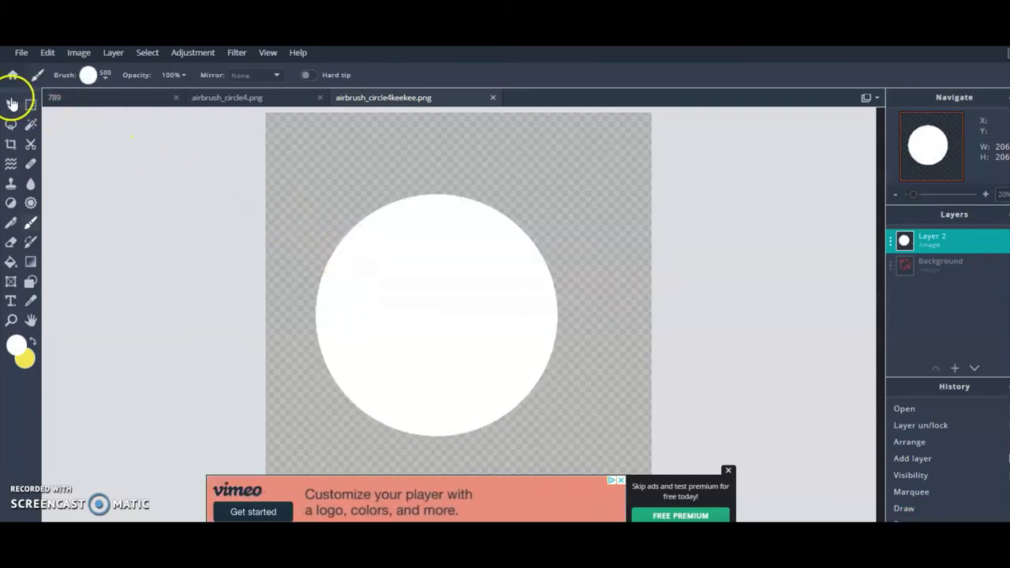
- Move the white circle slightly upwards on the canvas
{"action": "left_click", "coordinate": [11, 104]}
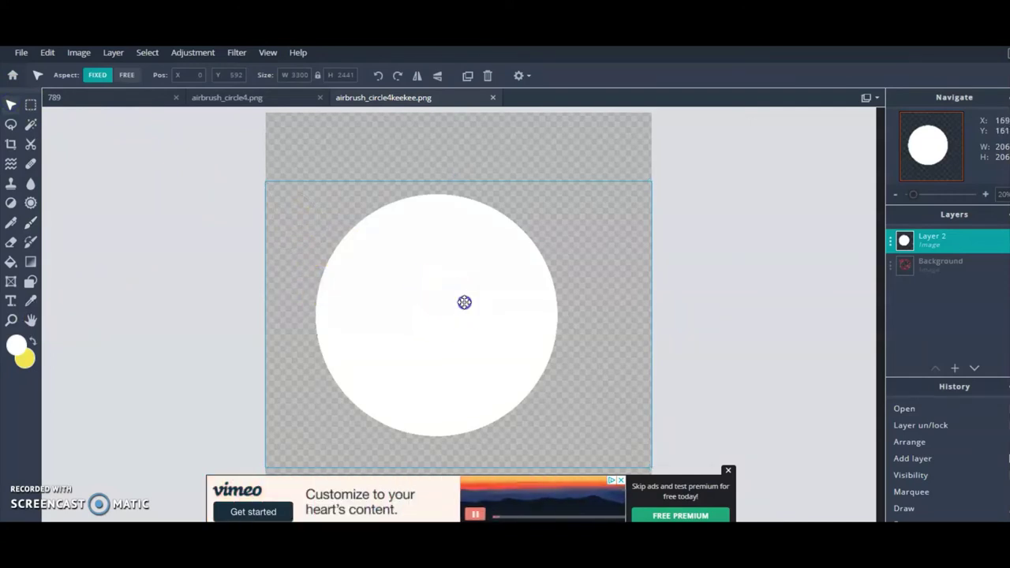
{"action": "left_click_drag", "start_coordinate": [464, 302], "coordinate": [465, 284]}
{"action": "left_click", "coordinate": [839, 302]}
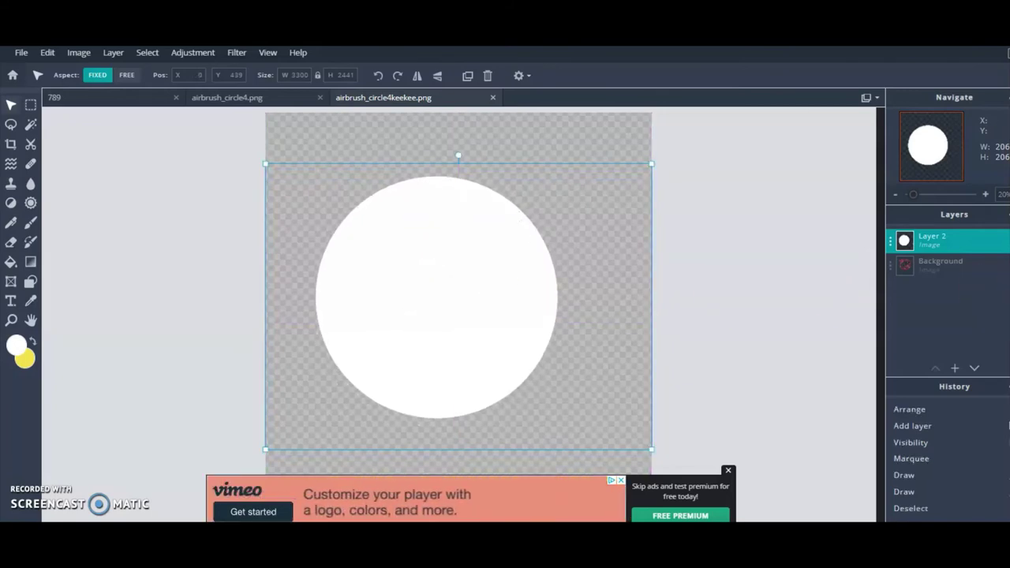
- Show the Background layer again and place the white circle layer beneath it
{"action": "left_click_drag", "start_coordinate": [957, 249], "coordinate": [954, 294]}
{"action": "left_click", "coordinate": [975, 250]}
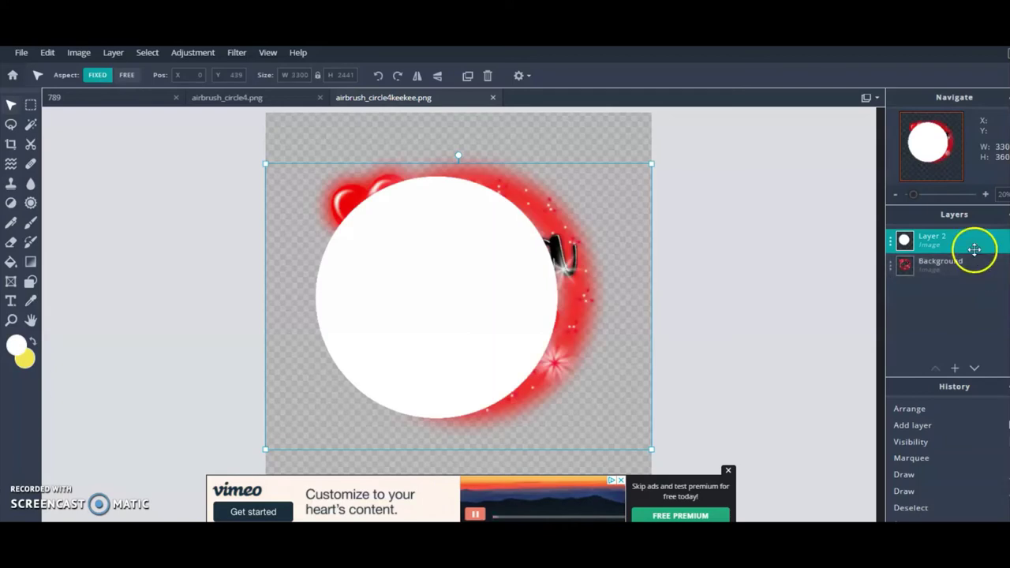
{"action": "left_click_drag", "start_coordinate": [974, 250], "coordinate": [970, 284]}
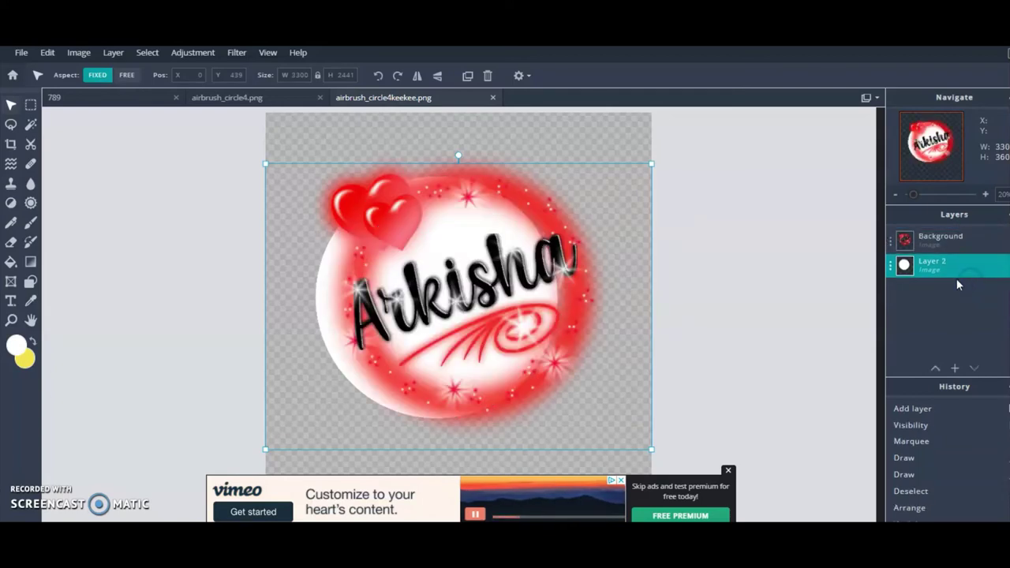
- Scale the airbrush design down to 2512 × 2740 px and position it inside the white circle
{"action": "left_click_drag", "start_coordinate": [649, 363], "coordinate": [649, 363]}
{"action": "left_click", "coordinate": [582, 273]}
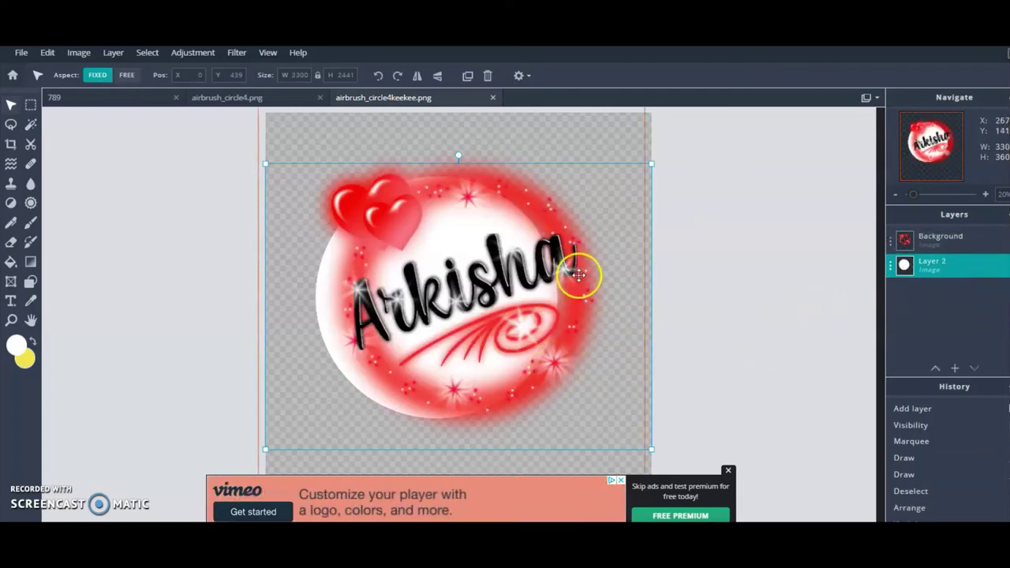
{"action": "left_click", "coordinate": [573, 288]}
{"action": "mouse_move", "coordinate": [573, 288]}
{"action": "left_mouse_down"}
{"action": "mouse_move", "coordinate": [571, 253]}
{"action": "mouse_move", "coordinate": [573, 272]}
{"action": "left_mouse_up"}
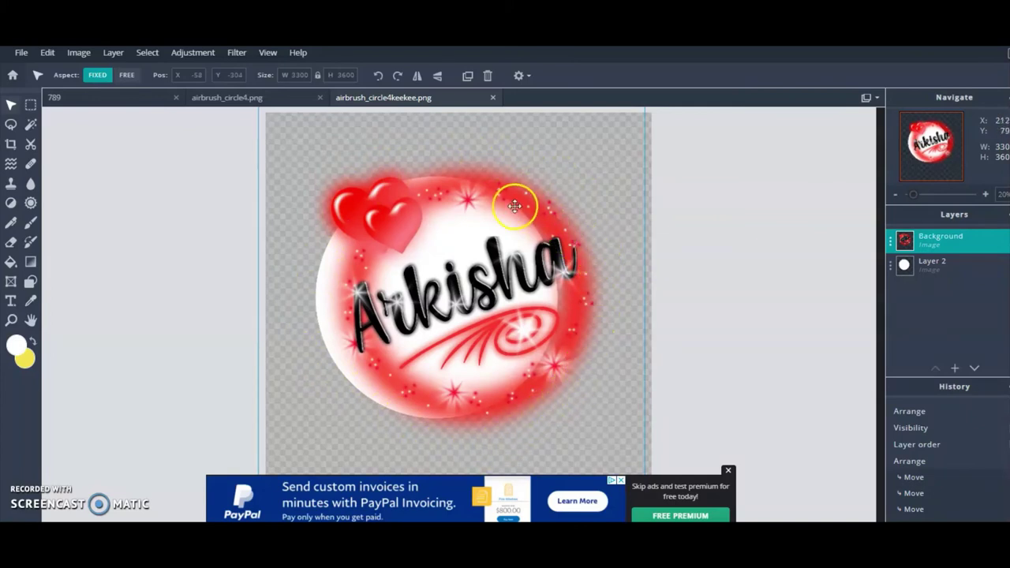
{"action": "left_click_drag", "start_coordinate": [514, 203], "coordinate": [539, 254]}
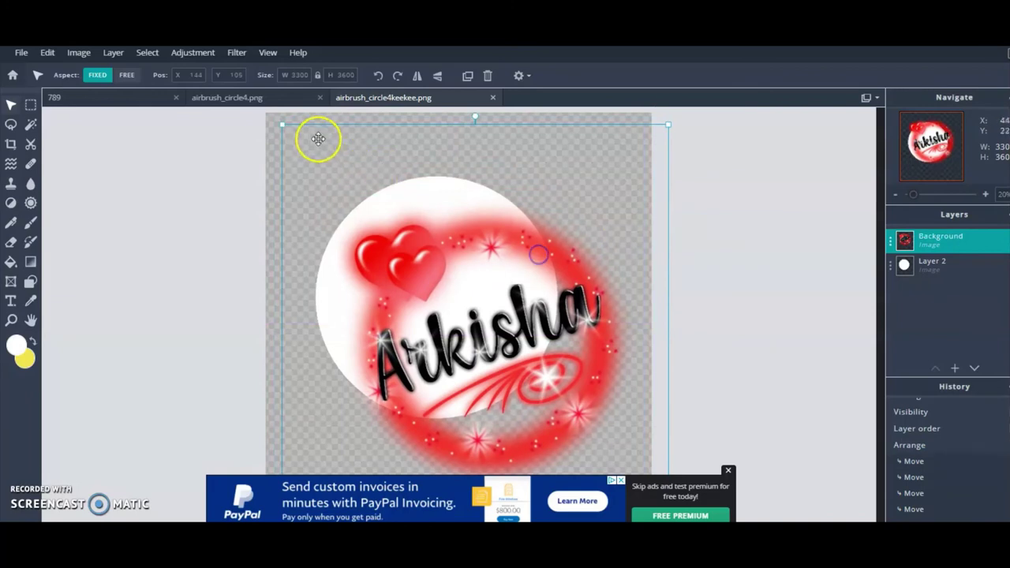
{"action": "left_click_drag", "start_coordinate": [284, 129], "coordinate": [375, 229]}
{"action": "left_click_drag", "start_coordinate": [596, 405], "coordinate": [512, 318]}
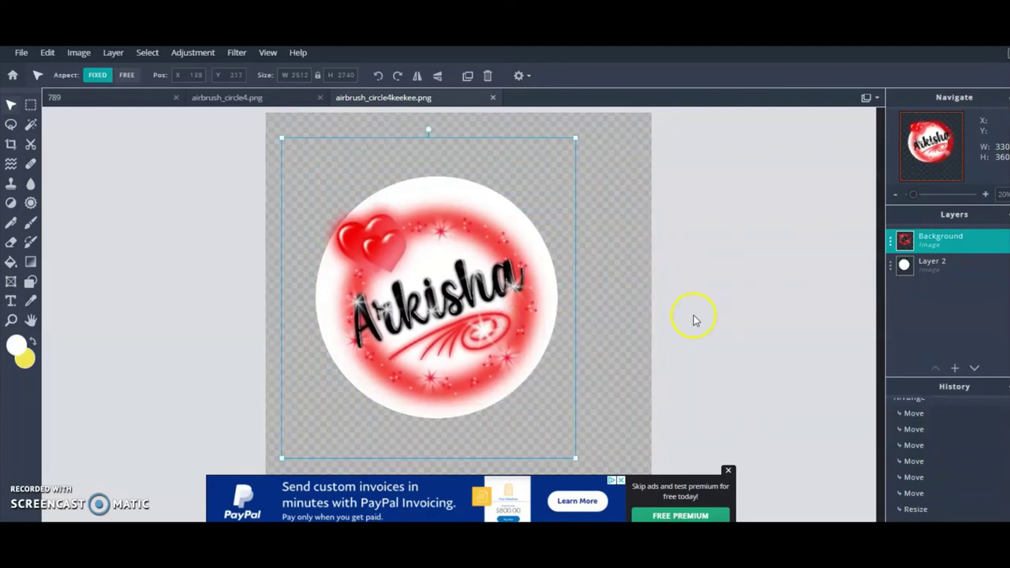
{"action": "left_click", "coordinate": [621, 309]}
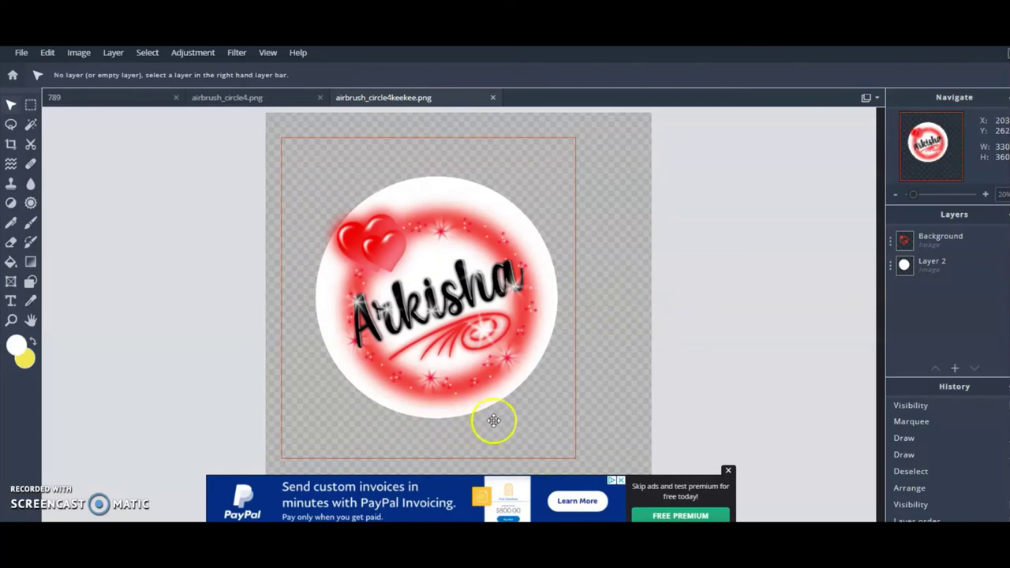
- Enlarge the airbrush design to 2606 × 2843 px and shift it slightly up and left over the white circle
{"action": "left_click", "coordinate": [442, 286]}
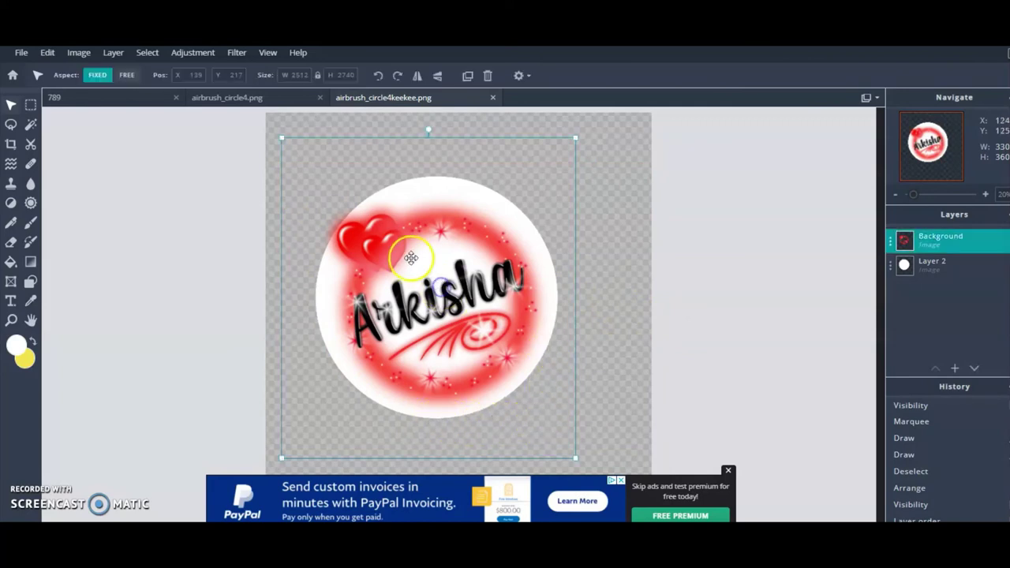
{"action": "mouse_move", "coordinate": [374, 241]}
{"action": "left_mouse_down"}
{"action": "mouse_move", "coordinate": [394, 246]}
{"action": "mouse_move", "coordinate": [367, 235]}
{"action": "left_mouse_up"}
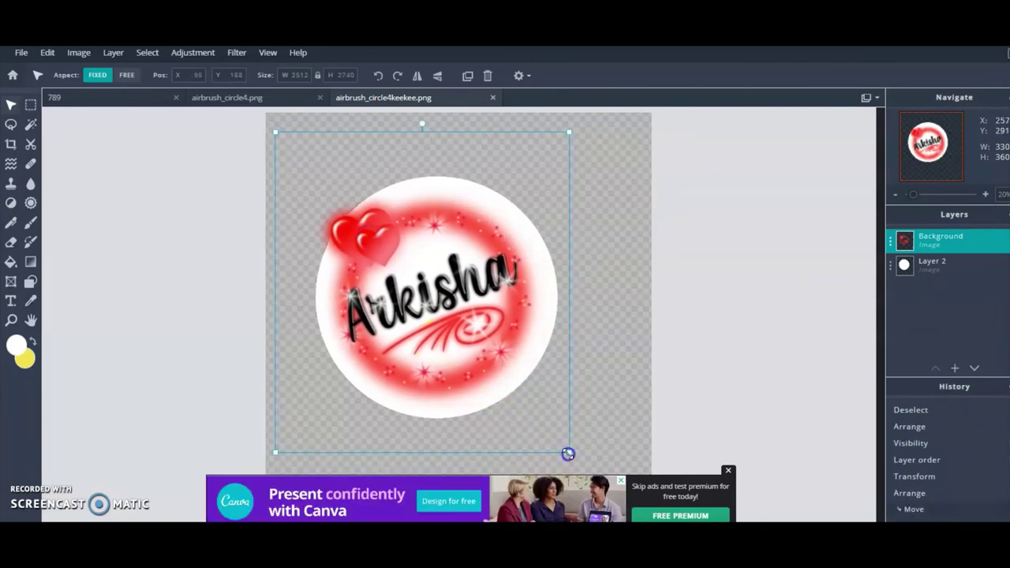
{"action": "left_click_drag", "start_coordinate": [570, 452], "coordinate": [579, 464]}
{"action": "left_click_drag", "start_coordinate": [499, 294], "coordinate": [494, 289]}
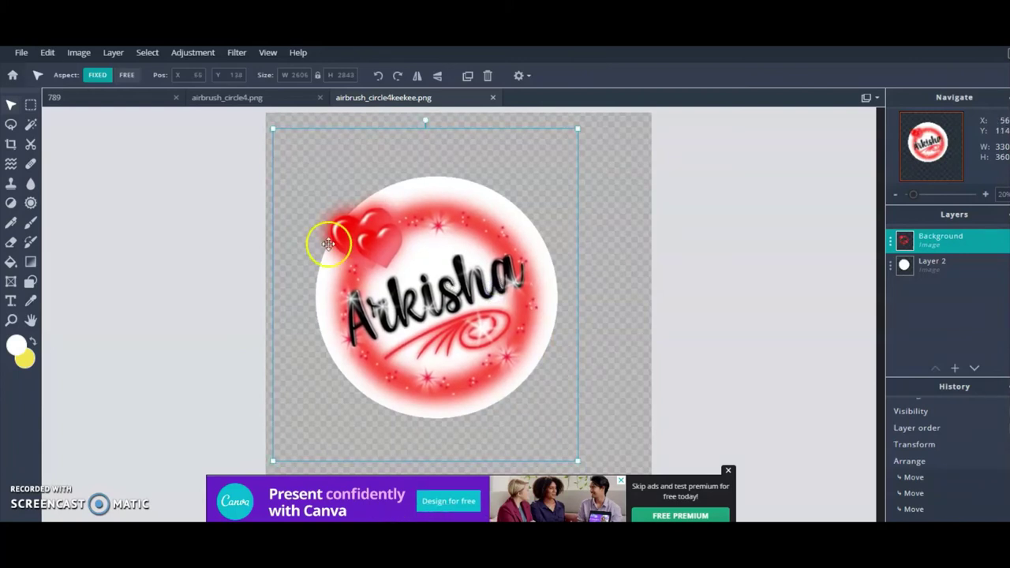
{"action": "left_click", "coordinate": [971, 242]}
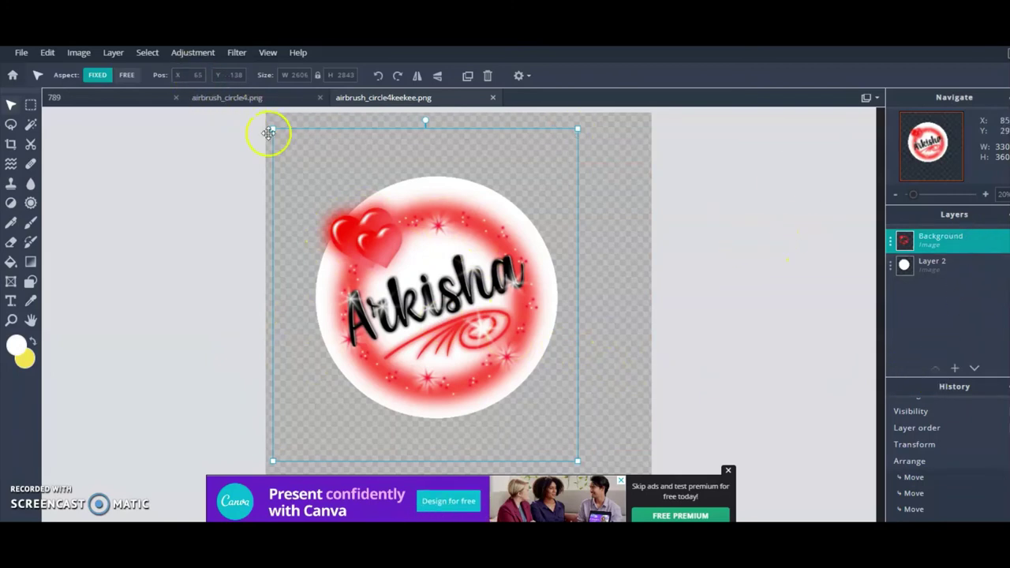
- Duplicate the Background layer holding the airbrush design and hide the copy
{"action": "left_click", "coordinate": [113, 53]}
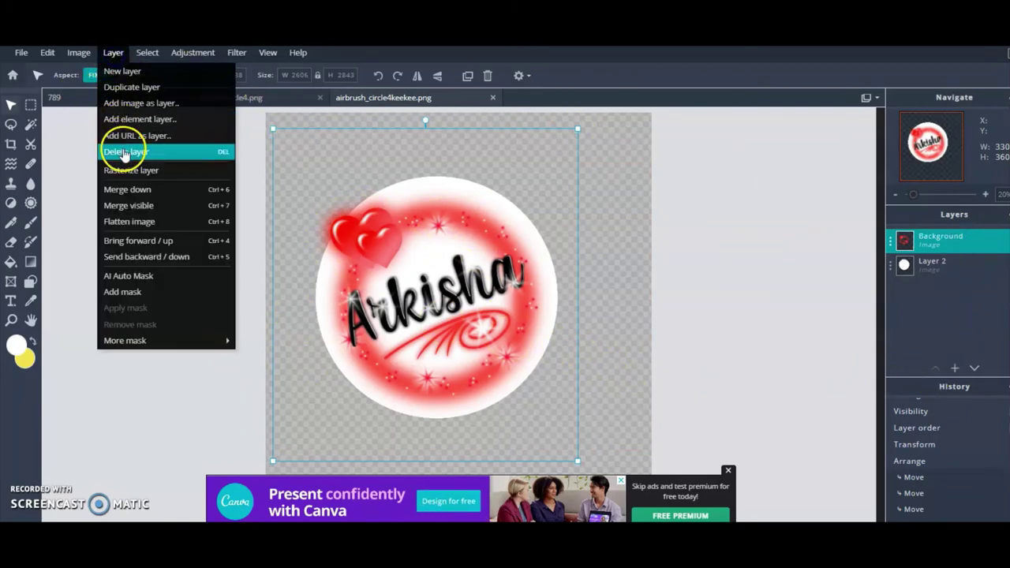
{"action": "left_click", "coordinate": [128, 87]}
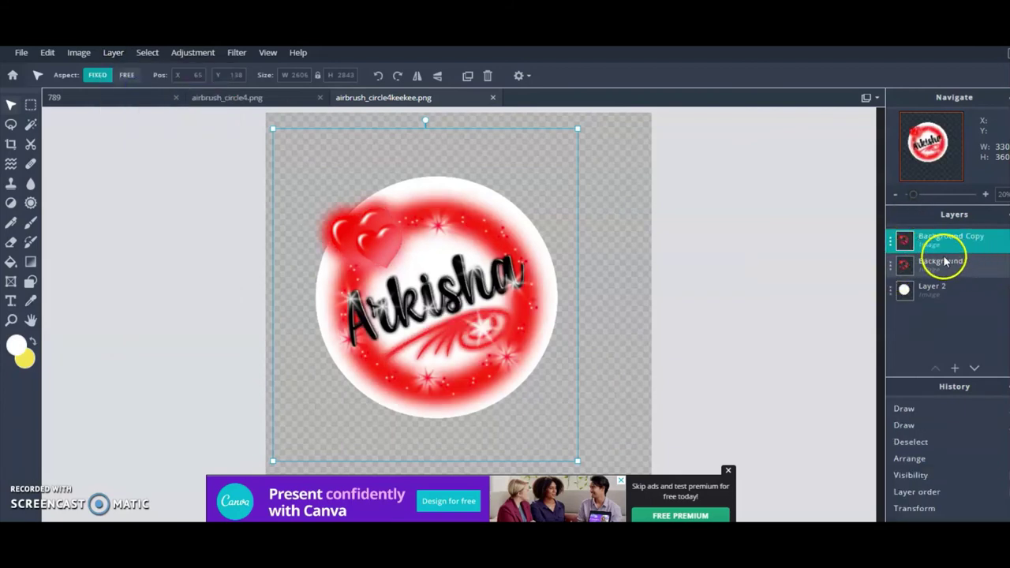
{"action": "key", "text": "Return"}
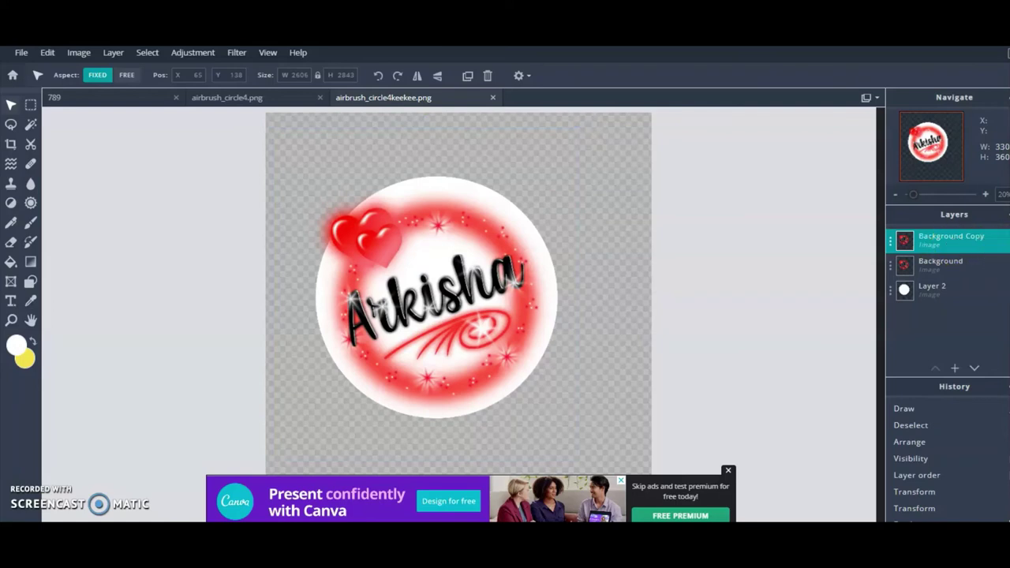
{"action": "key", "text": "ctrl+j"}
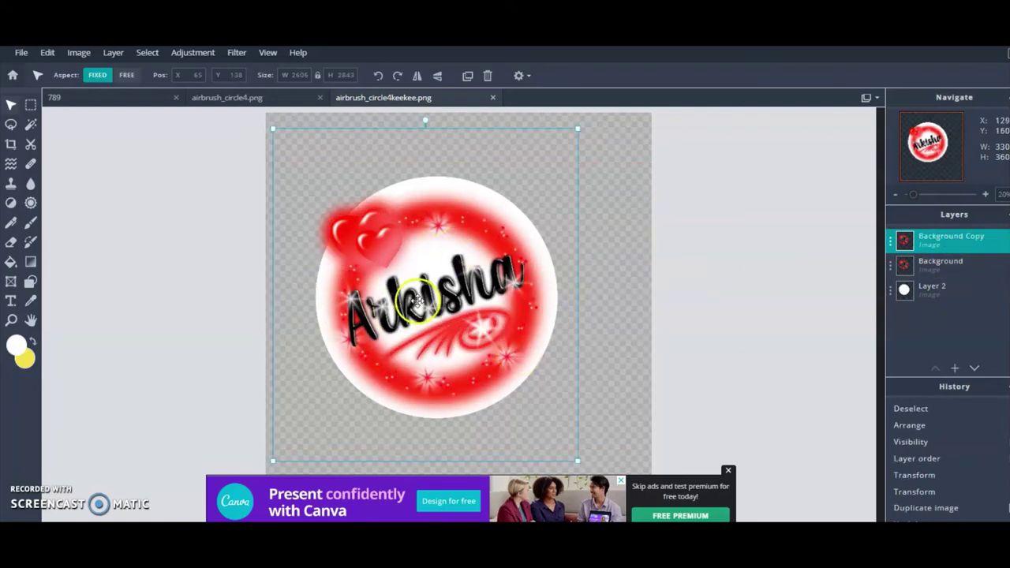
{"action": "left_click", "coordinate": [1007, 240]}
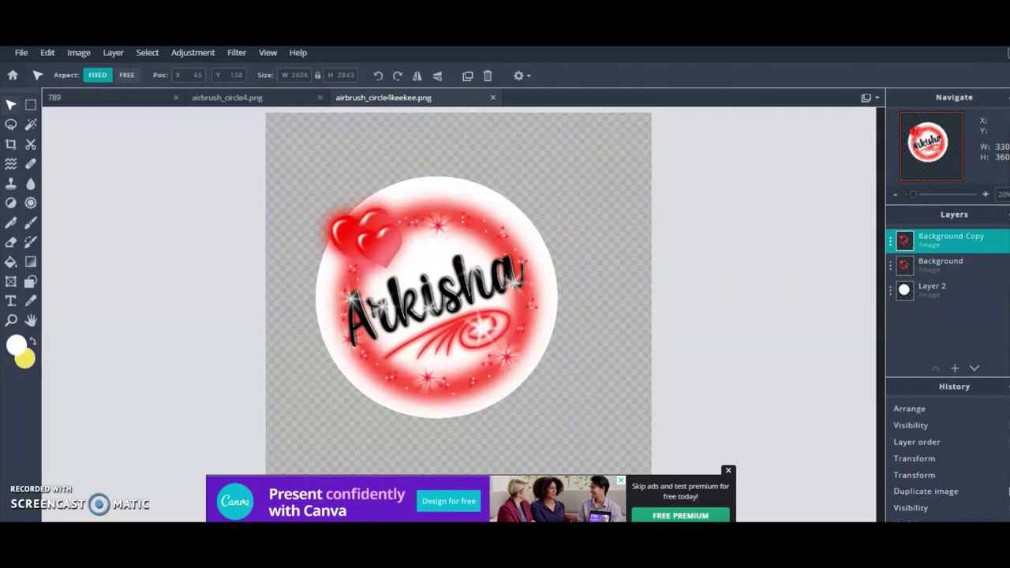
{"action": "left_click_drag", "start_coordinate": [976, 248], "coordinate": [907, 242]}
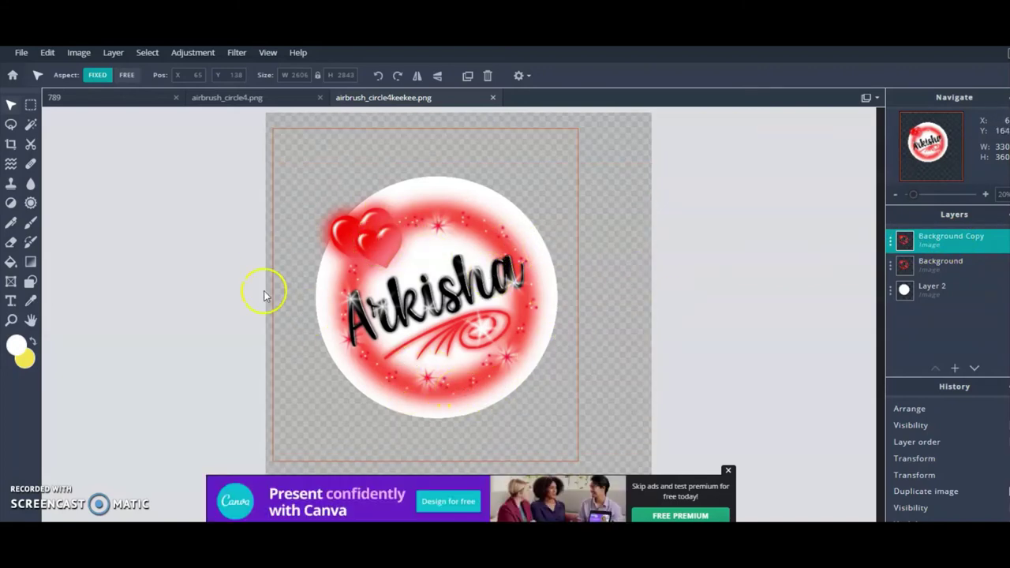
- Start a fill on the white circle in Layer 2 and open its colour choices
{"action": "left_click", "coordinate": [964, 294]}
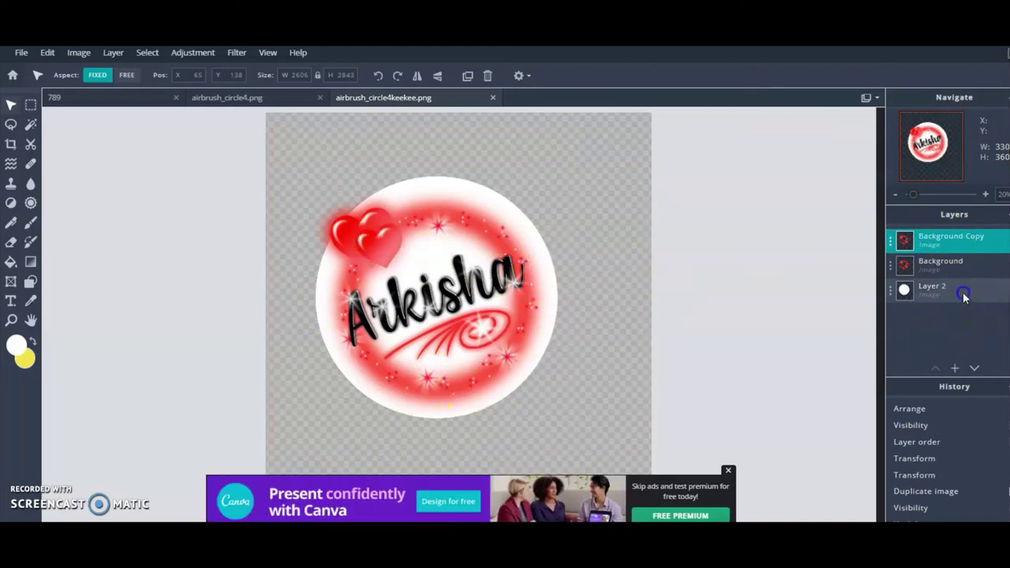
{"action": "left_click", "coordinate": [47, 52]}
{"action": "left_click", "coordinate": [56, 241]}
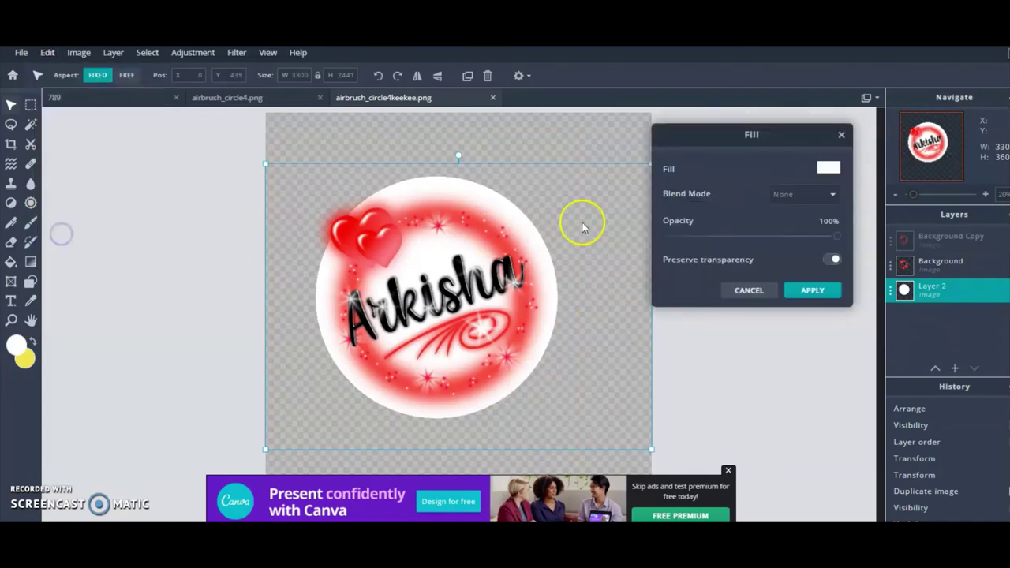
{"action": "left_click", "coordinate": [829, 169]}
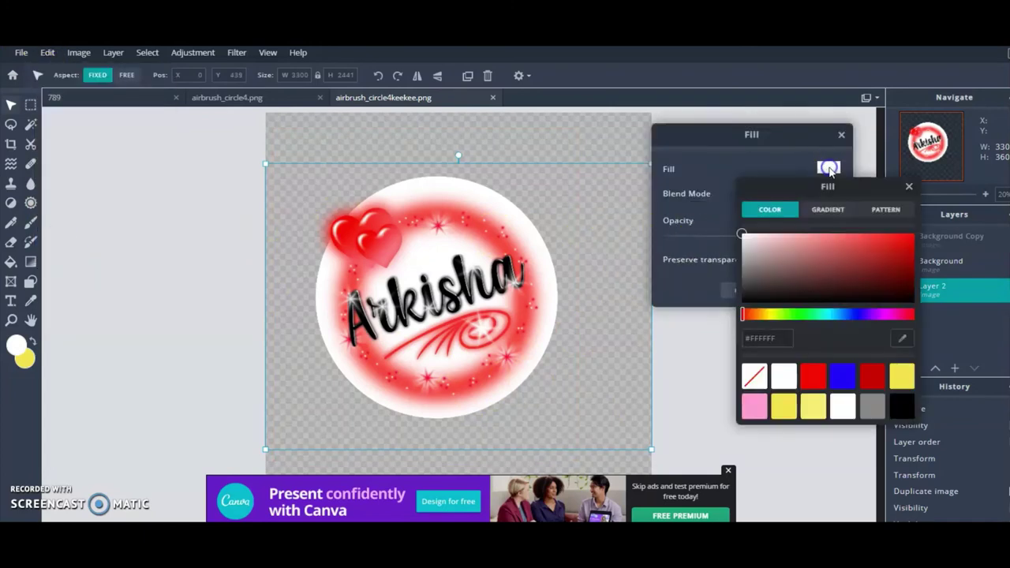
- Try yellow #F1E74F, magenta #E14FF1 and pale aqua #AAFFF6 as fill colours for the circle
{"action": "left_click", "coordinate": [826, 315]}
{"action": "left_click", "coordinate": [835, 325]}
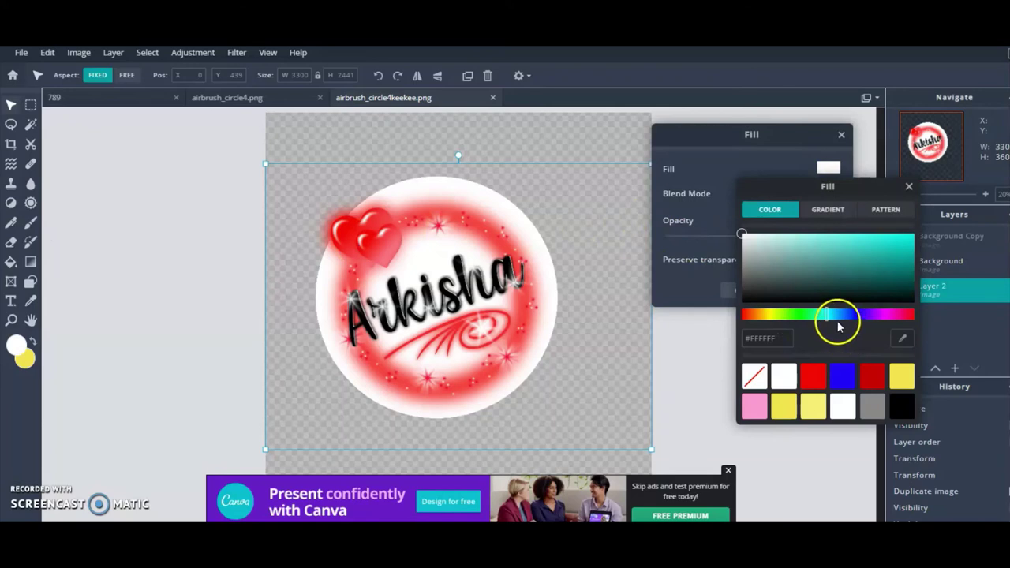
{"action": "left_click_drag", "start_coordinate": [839, 327], "coordinate": [766, 317]}
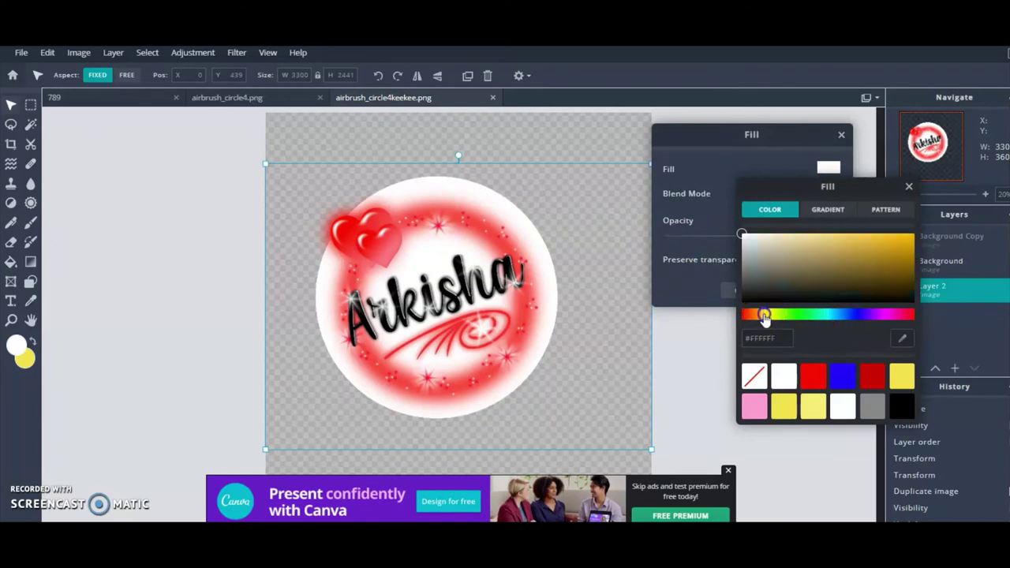
{"action": "left_click", "coordinate": [783, 406]}
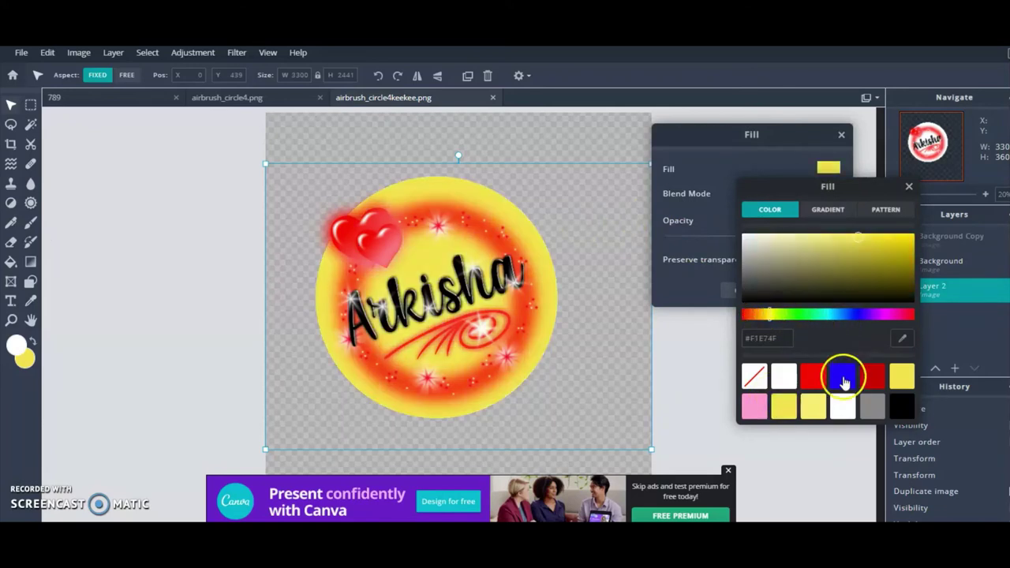
{"action": "left_click", "coordinate": [884, 316]}
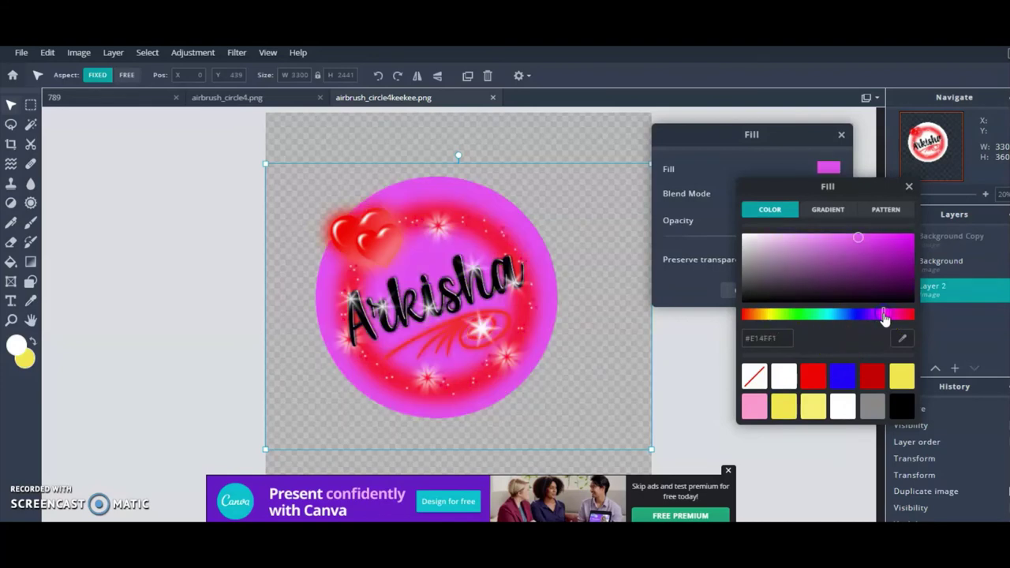
{"action": "left_click", "coordinate": [816, 315]}
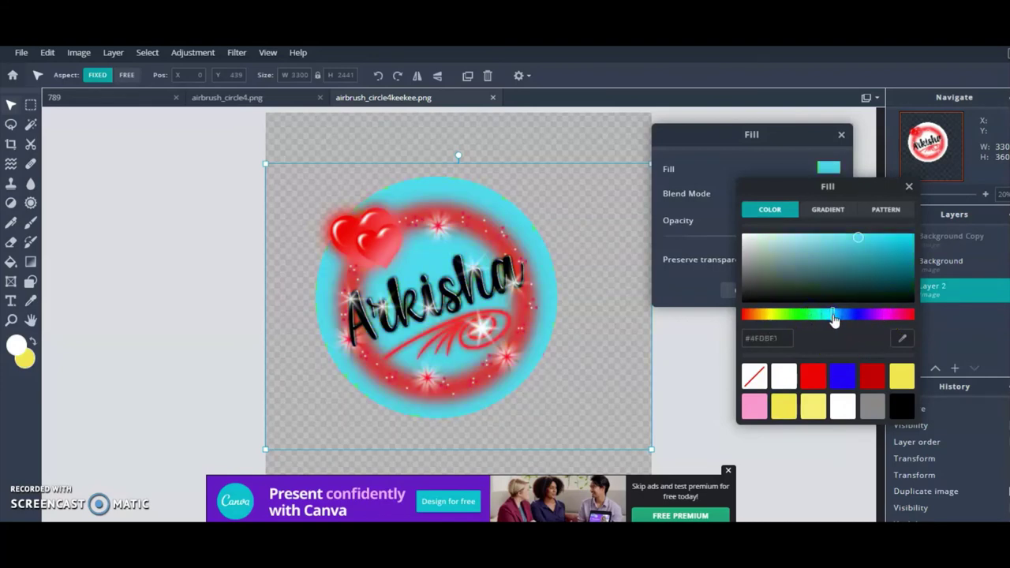
{"action": "left_click_drag", "start_coordinate": [828, 323], "coordinate": [827, 318]}
{"action": "left_click_drag", "start_coordinate": [821, 236], "coordinate": [801, 225]}
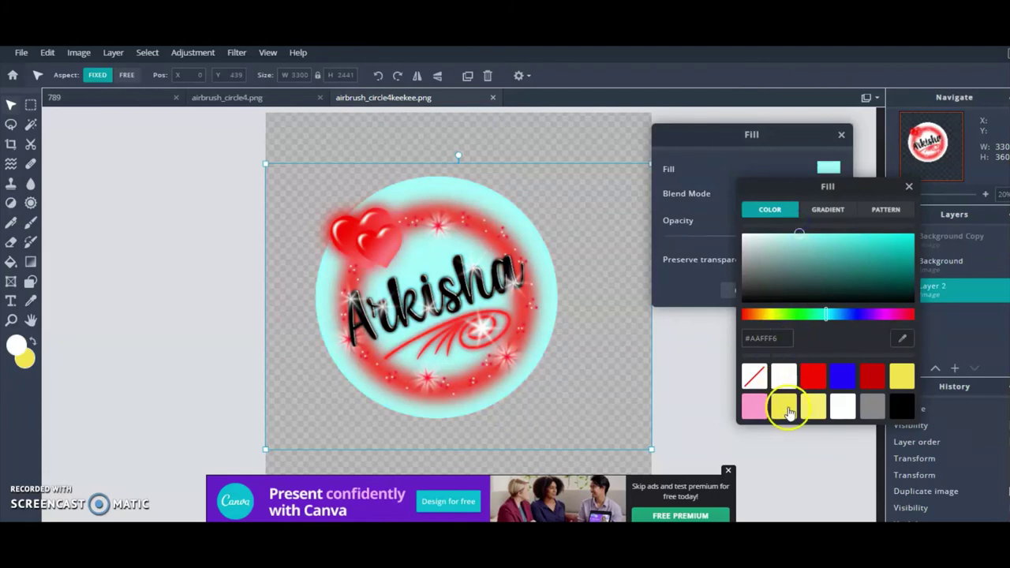
- Fill the circle in Layer 2 with light yellow #F7EF74
{"action": "left_click", "coordinate": [814, 407]}
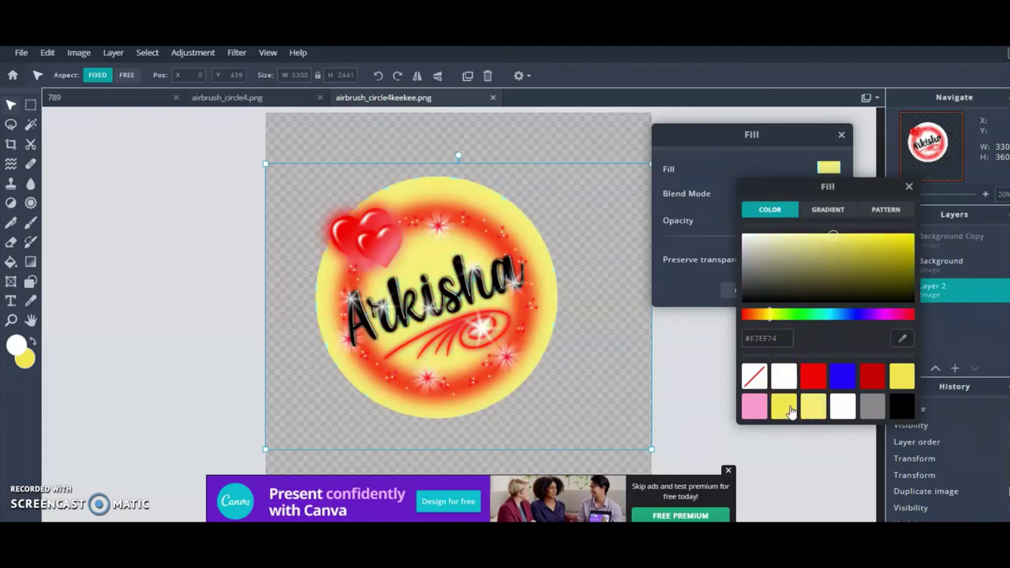
{"action": "left_click", "coordinate": [908, 187]}
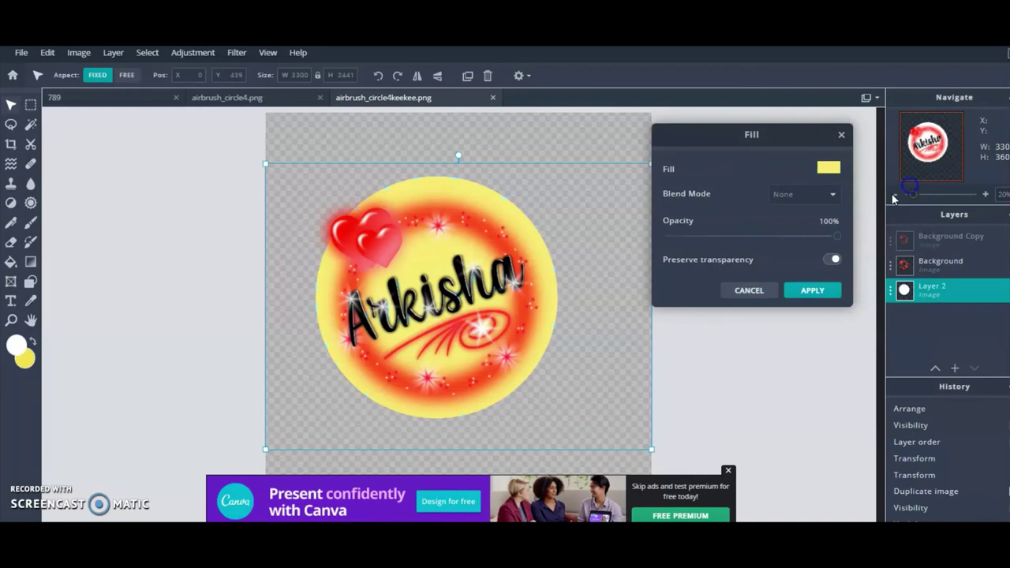
{"action": "left_click", "coordinate": [809, 292]}
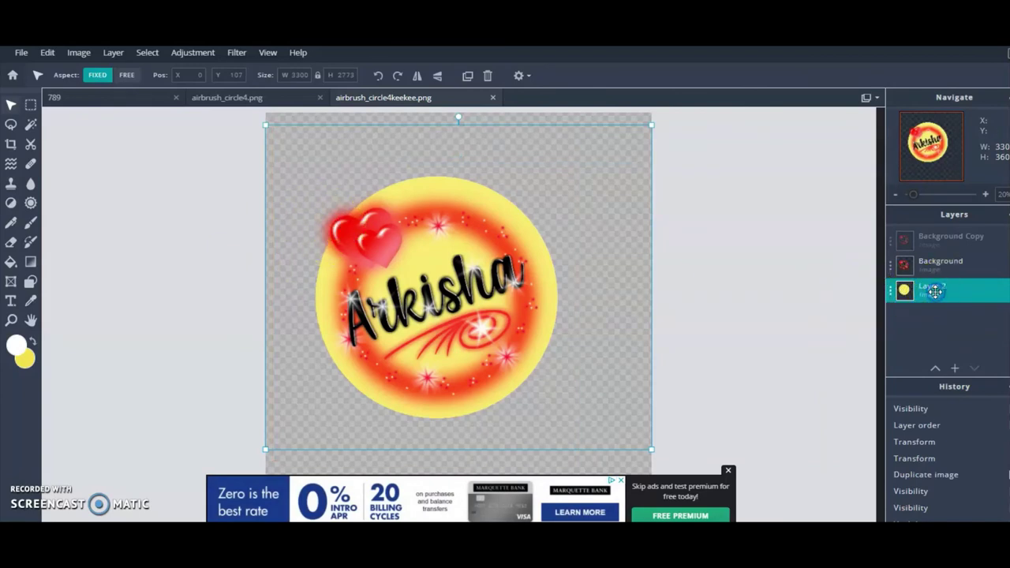
- Try to trim the design by pasting the circle-shaped part of the Background layer as a new layer, and delete the pasted layer
{"action": "left_click", "coordinate": [150, 53]}
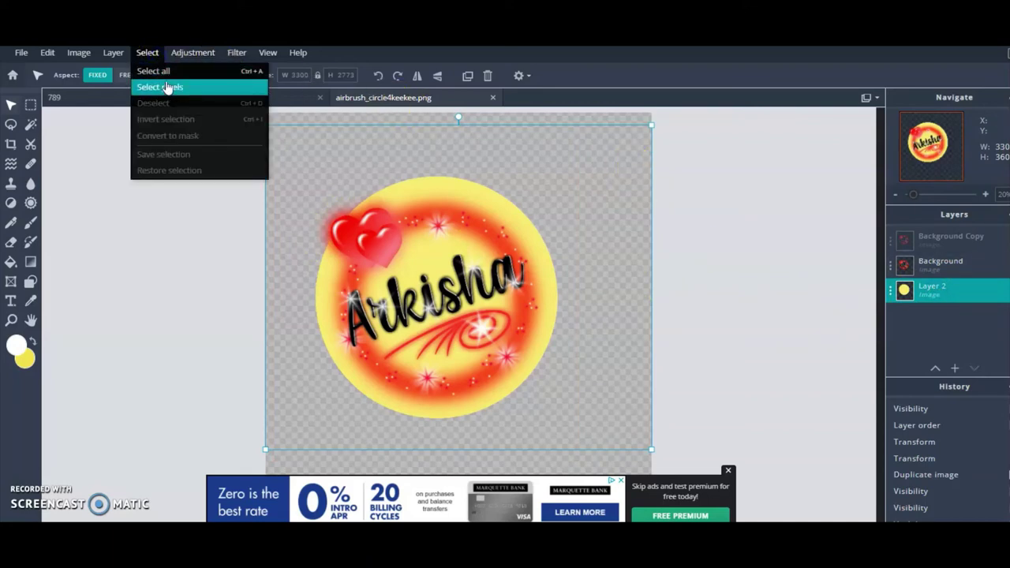
{"action": "left_click", "coordinate": [167, 89]}
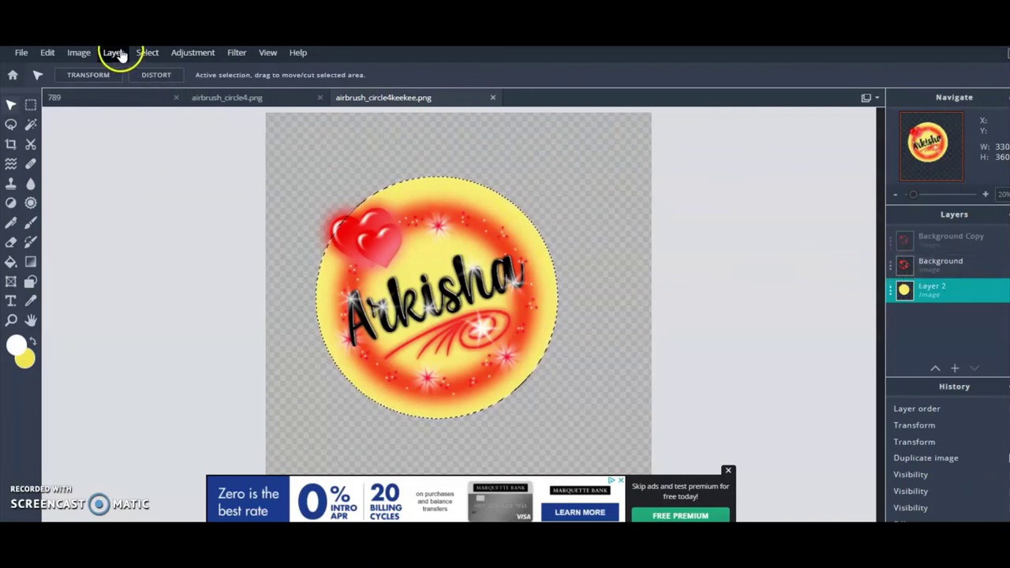
{"action": "left_click", "coordinate": [933, 262]}
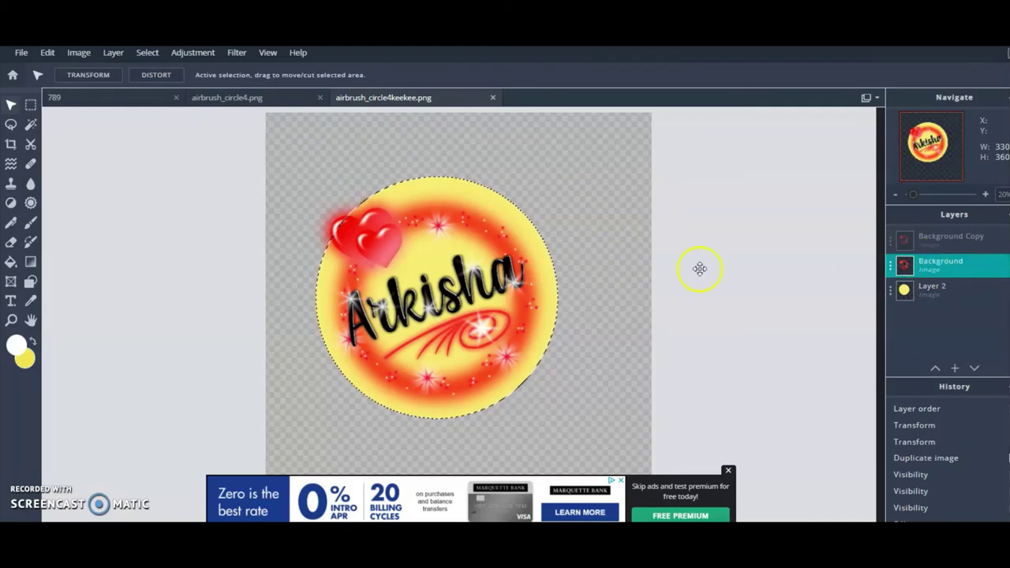
{"action": "left_click", "coordinate": [48, 52]}
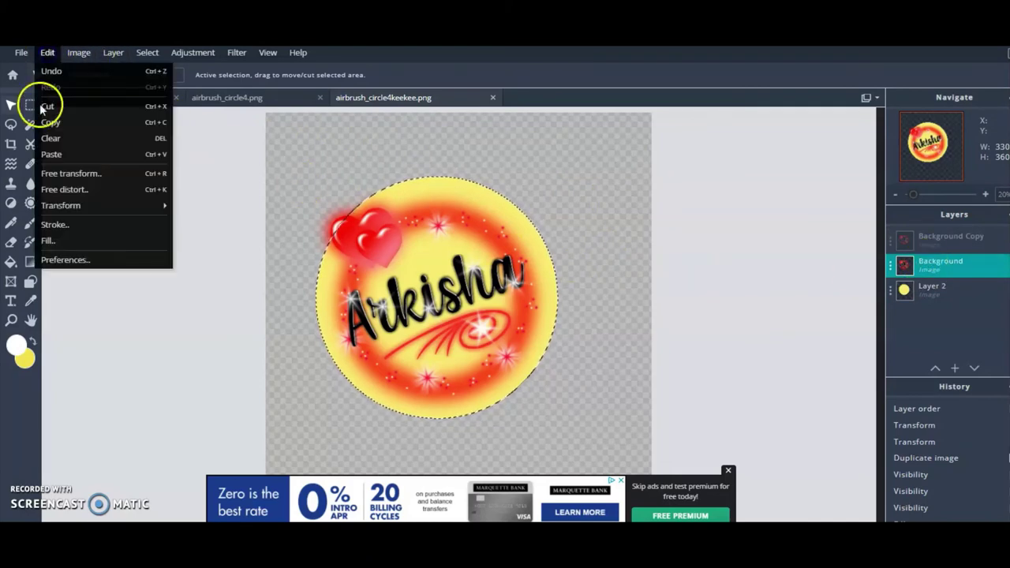
{"action": "left_click", "coordinate": [49, 123]}
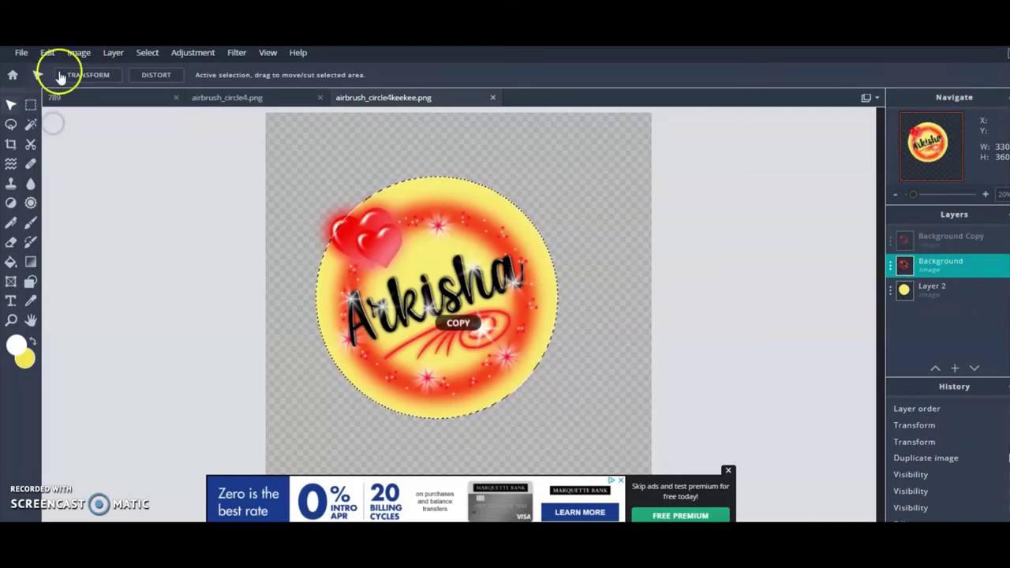
{"action": "left_click", "coordinate": [48, 52]}
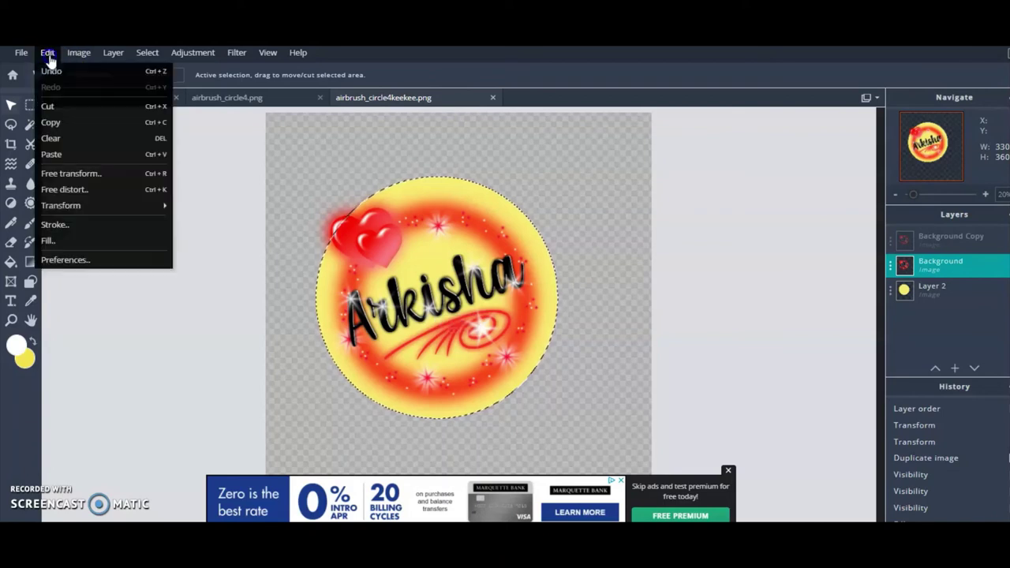
{"action": "left_click", "coordinate": [51, 155]}
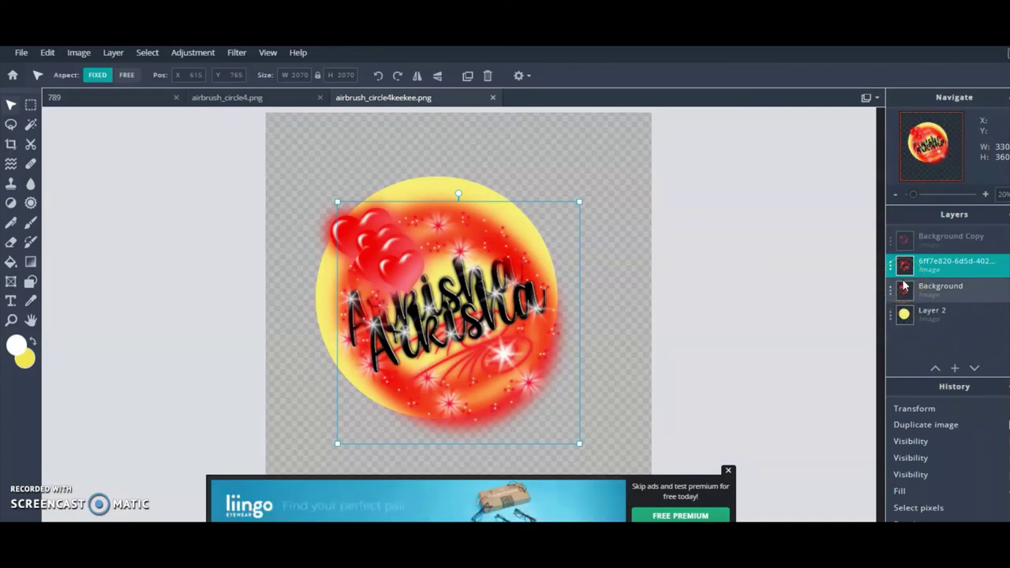
{"action": "key", "text": "Delete"}
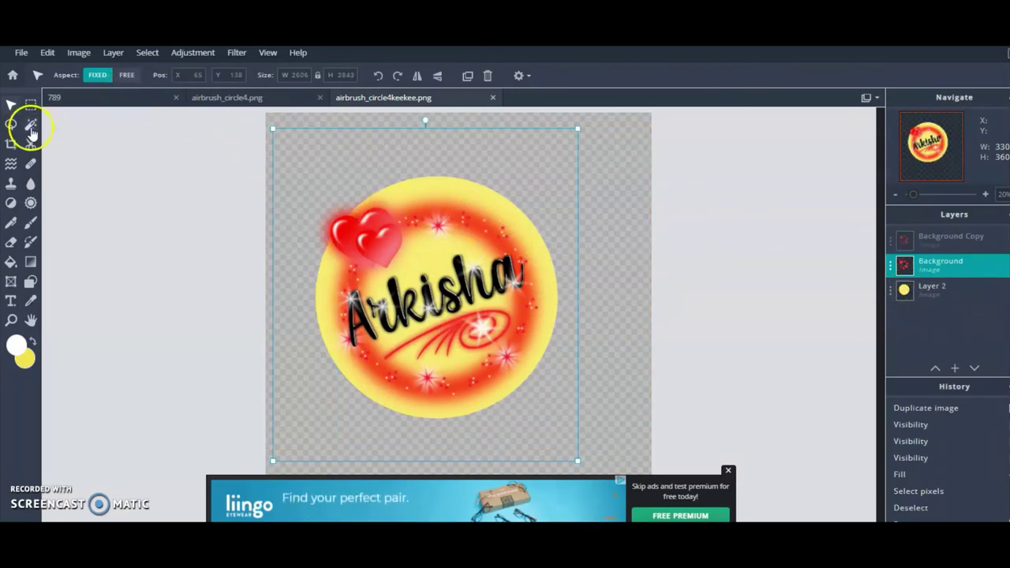
- Select the pixels of the yellow circle in Layer 2 and invert the selection to cover everything outside it
{"action": "left_click", "coordinate": [968, 289]}
{"action": "left_click", "coordinate": [148, 53]}
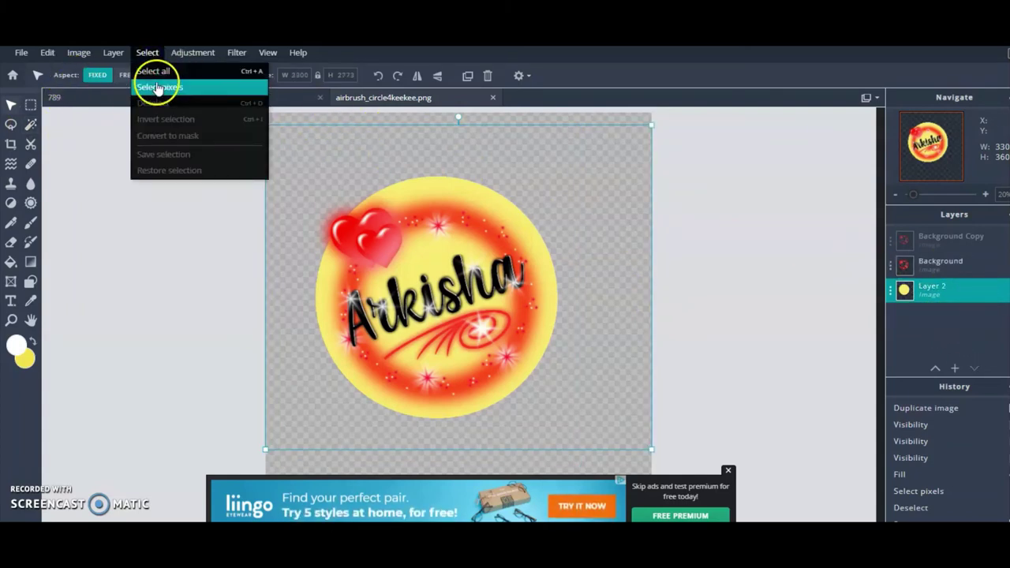
{"action": "left_click", "coordinate": [158, 87]}
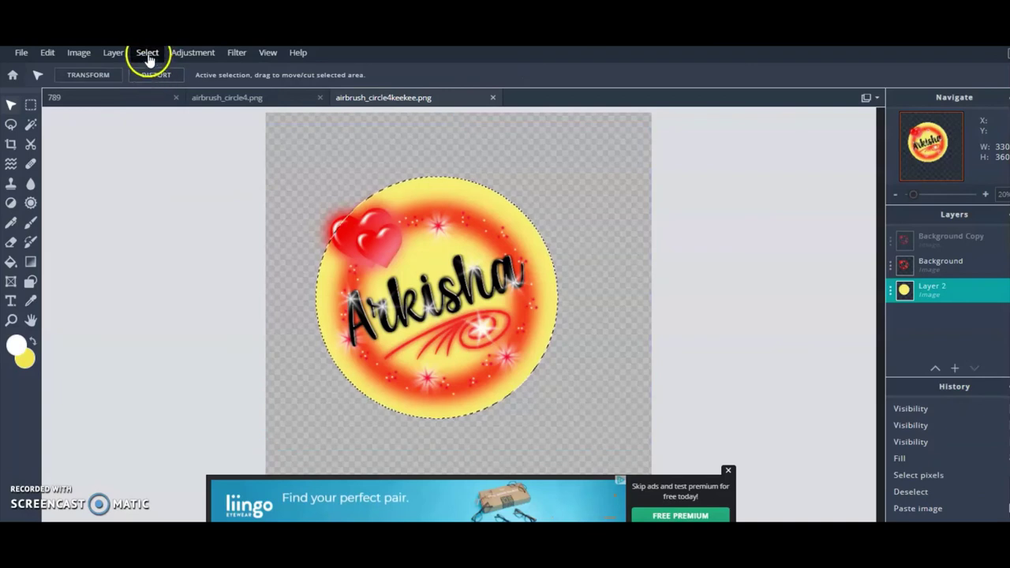
{"action": "left_click", "coordinate": [148, 53]}
{"action": "left_click", "coordinate": [158, 119]}
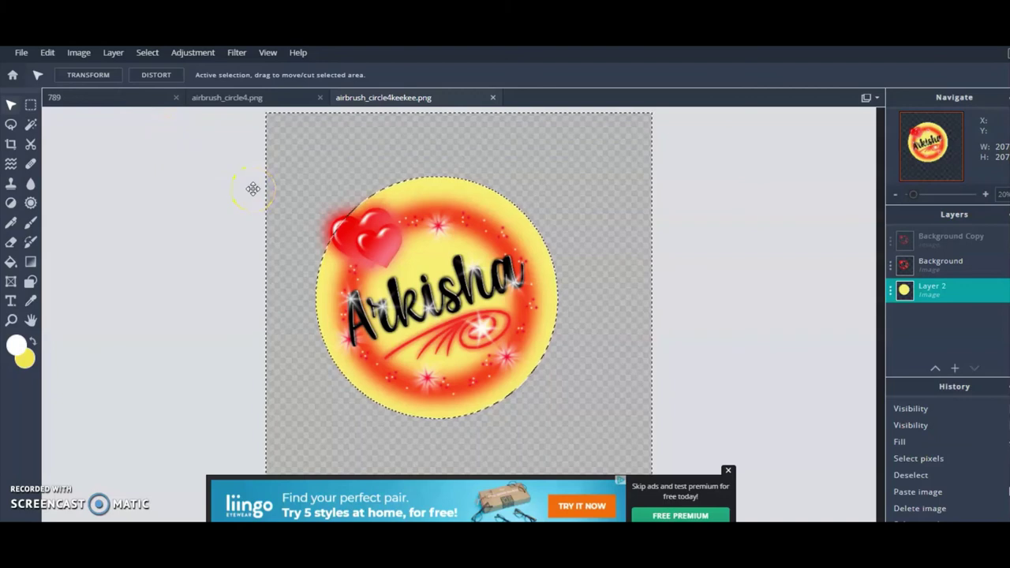
{"action": "key", "text": "Delete"}
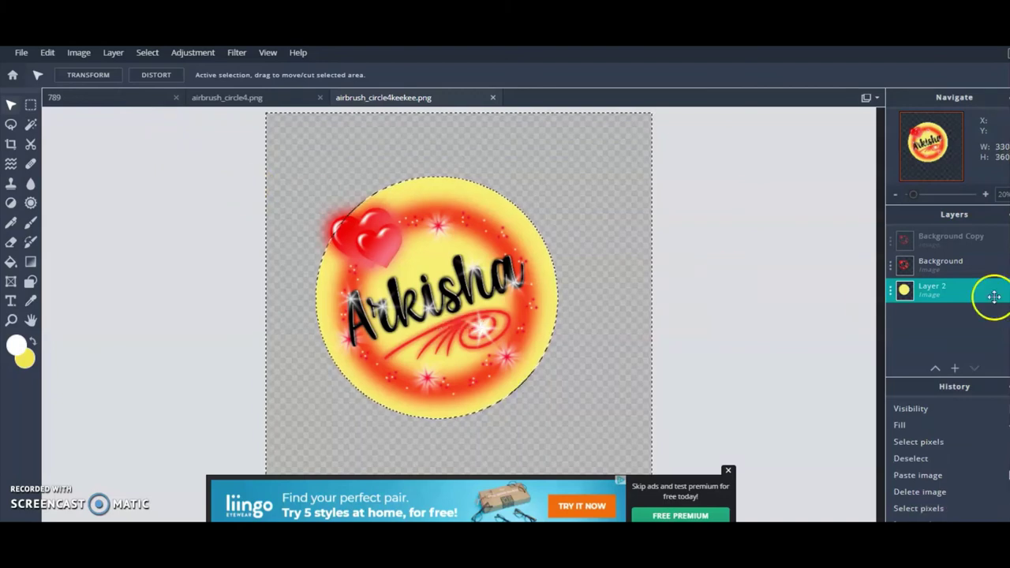
- Clear the parts of the Background layer's design lying outside the circle, and remove the selection
{"action": "left_click", "coordinate": [957, 265]}
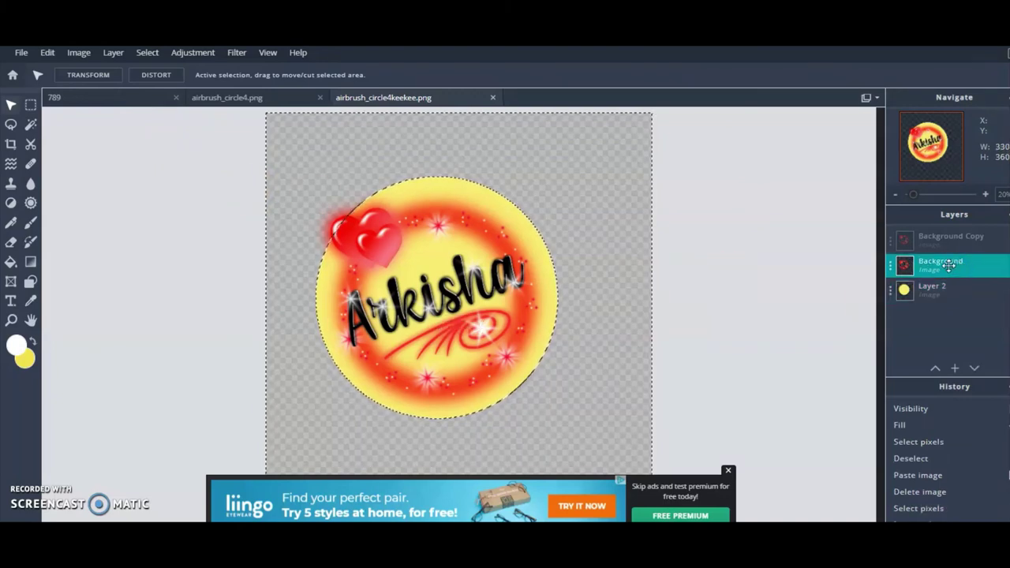
{"action": "left_click", "coordinate": [112, 52]}
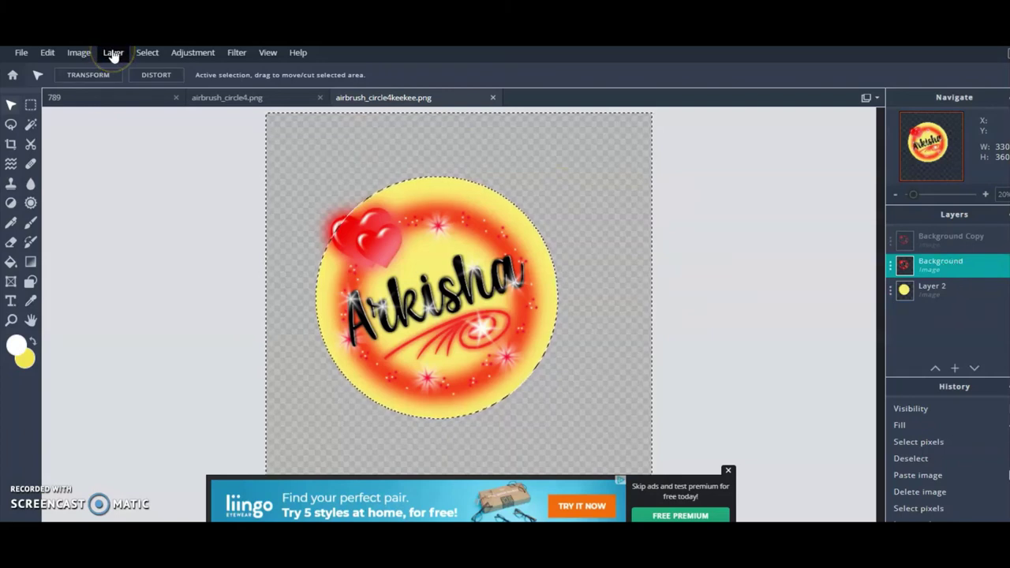
{"action": "key", "text": "Delete"}
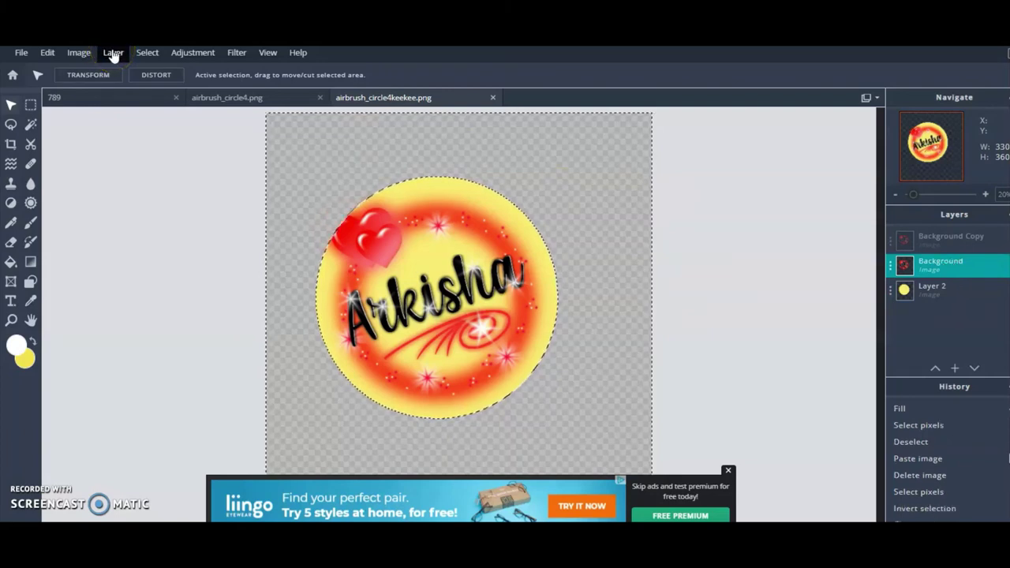
{"action": "left_click", "coordinate": [398, 272]}
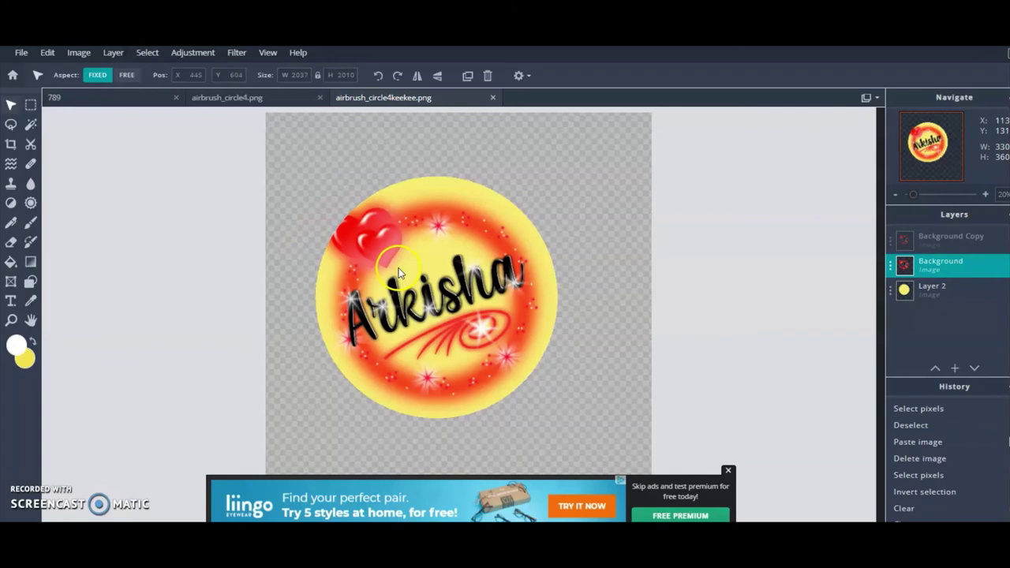
{"action": "left_click", "coordinate": [293, 296]}
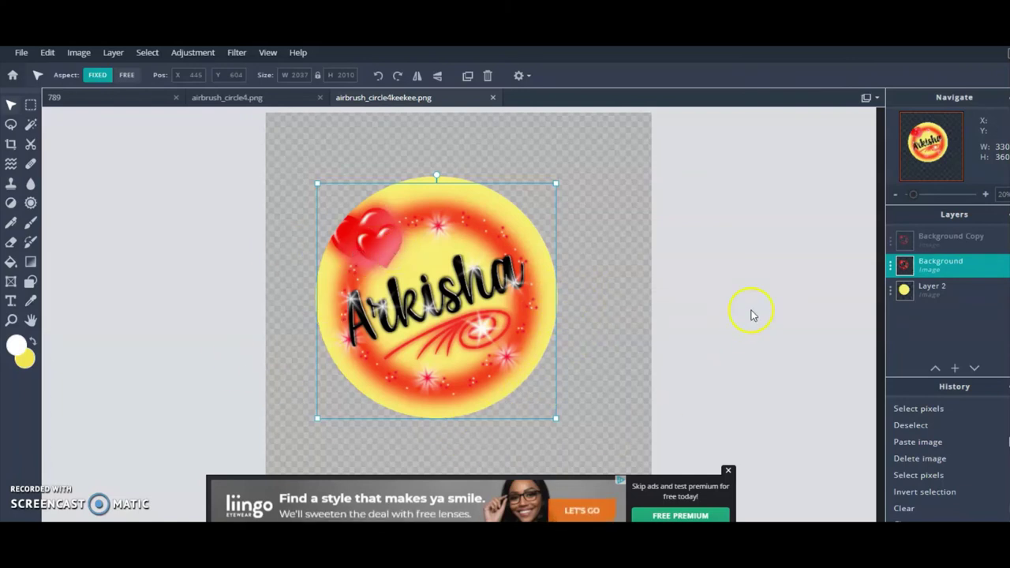
- Merge the visible Background layer and the yellow circle in Layer 2 into a single layer
{"action": "left_click", "coordinate": [960, 288], "text": "ctrl"}
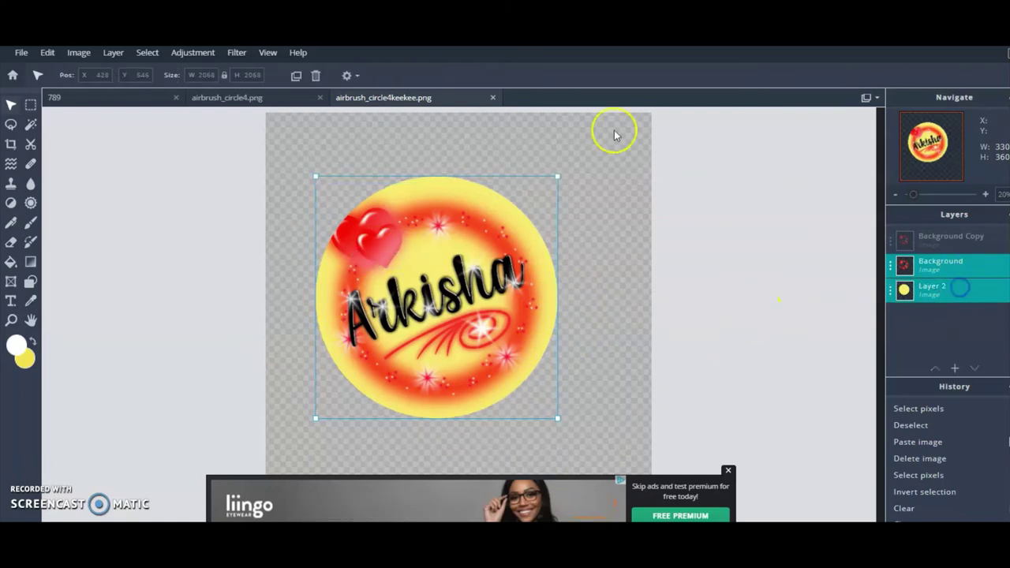
{"action": "left_click", "coordinate": [146, 54]}
{"action": "left_click", "coordinate": [113, 54]}
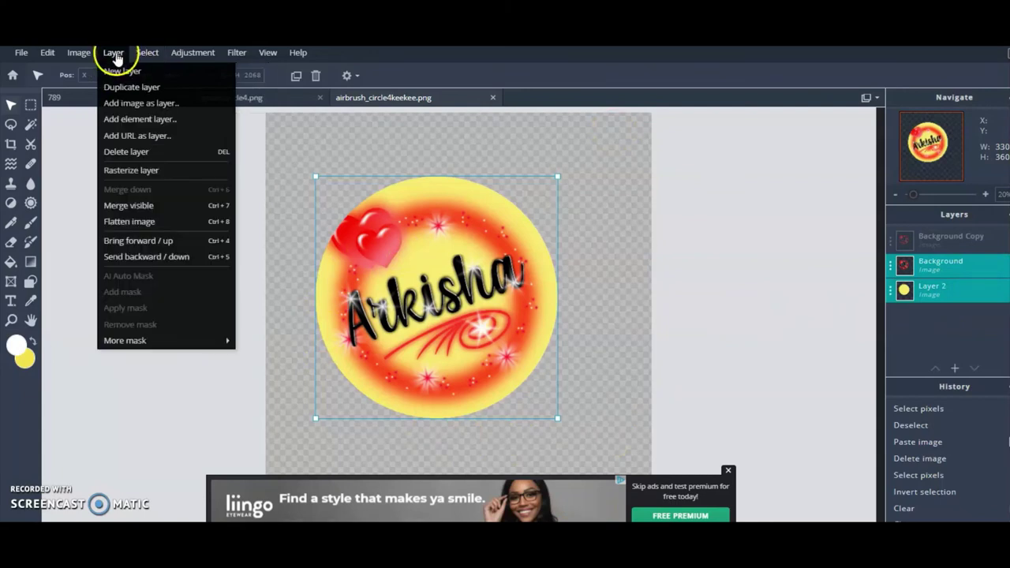
{"action": "left_click", "coordinate": [80, 55]}
{"action": "mouse_move", "coordinate": [109, 57]}
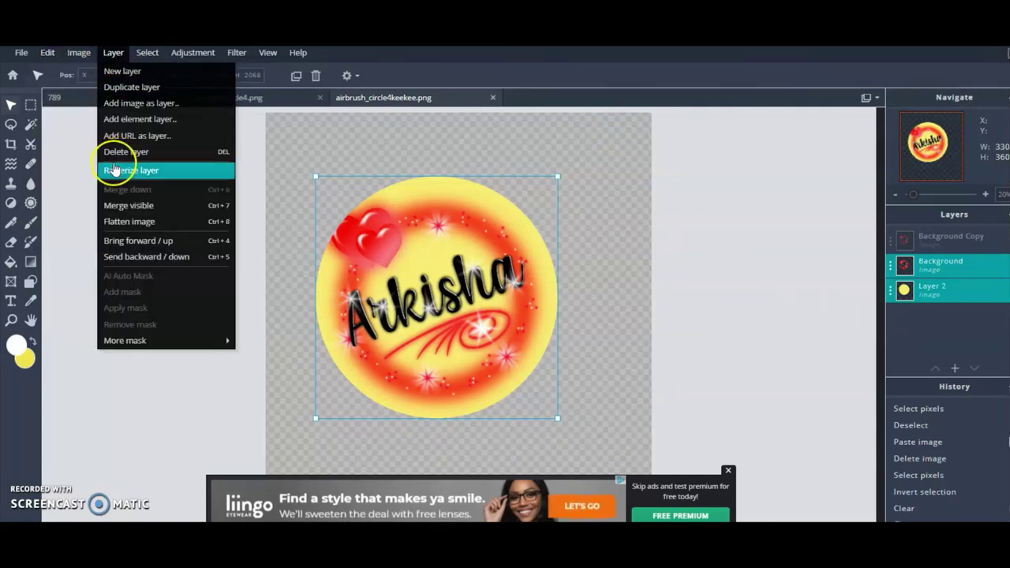
{"action": "left_click", "coordinate": [135, 206]}
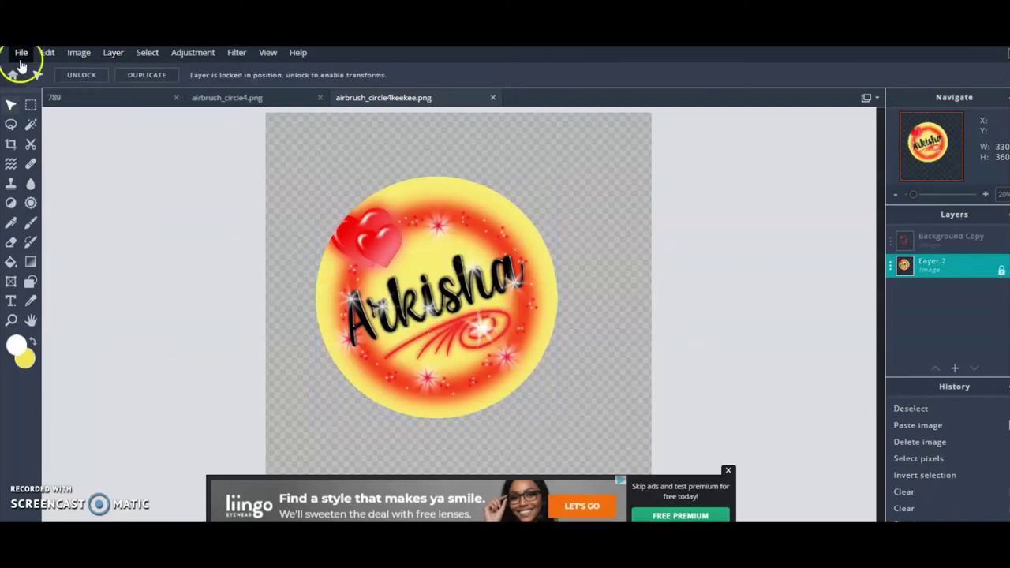
- Try a black #000000 stroke of size 10 around the merged circle, and cancel it
{"action": "left_click", "coordinate": [48, 54]}
{"action": "left_click", "coordinate": [73, 228]}
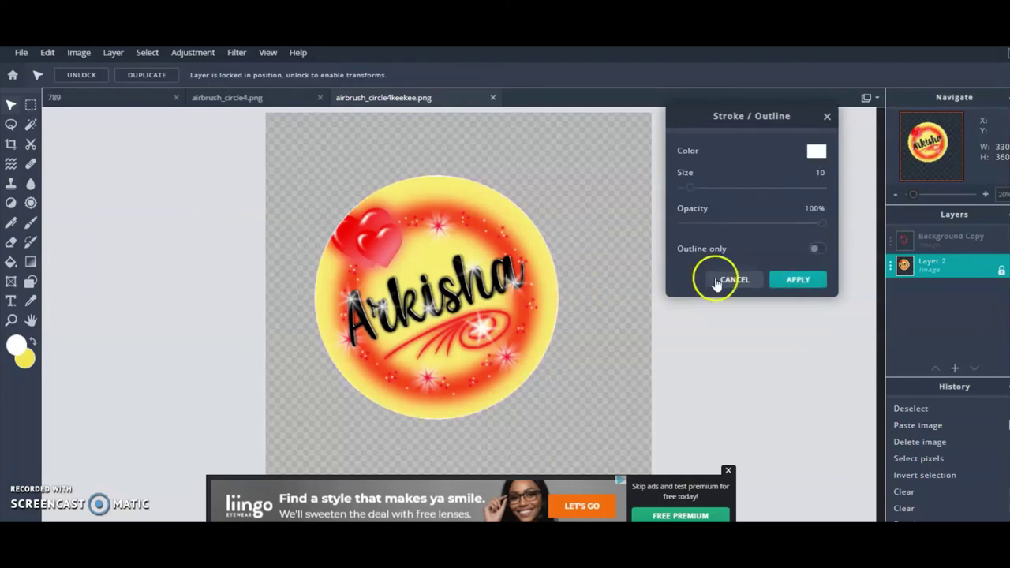
{"action": "left_click", "coordinate": [820, 155]}
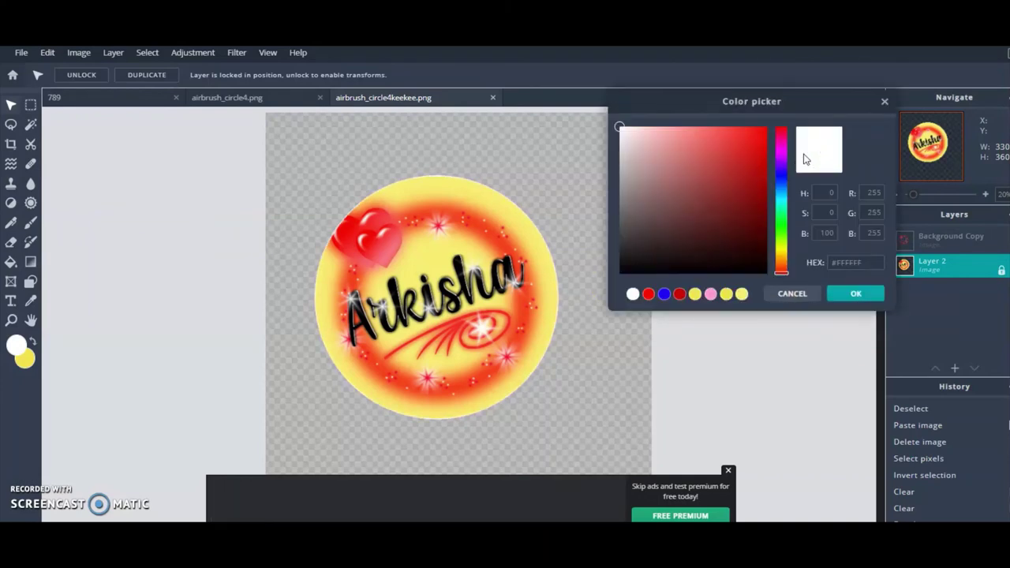
{"action": "left_click_drag", "start_coordinate": [622, 271], "coordinate": [592, 295]}
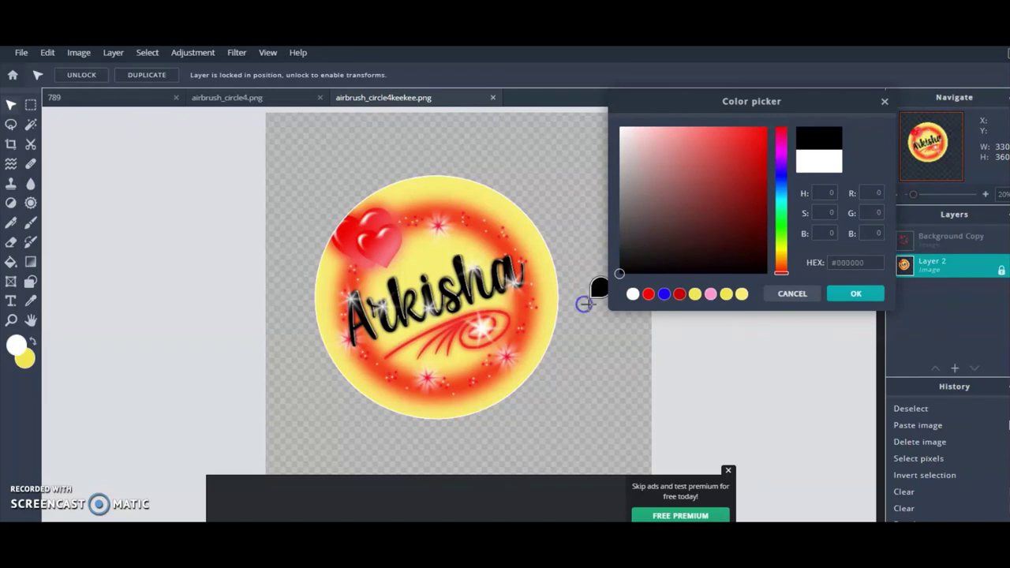
{"action": "left_click", "coordinate": [844, 295]}
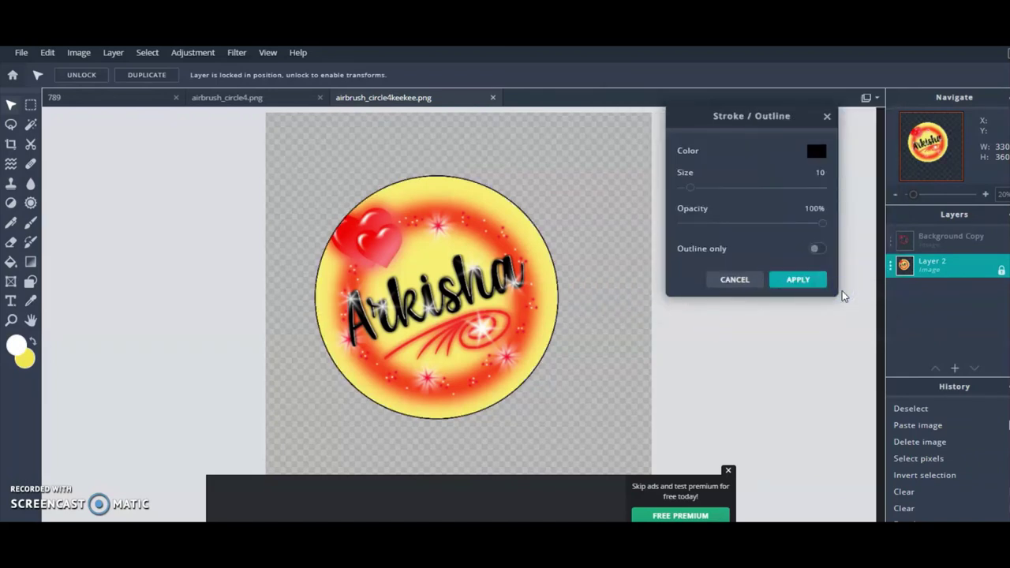
{"action": "mouse_move", "coordinate": [974, 216]}
{"action": "left_mouse_down"}
{"action": "mouse_move", "coordinate": [981, 226]}
{"action": "mouse_move", "coordinate": [966, 253]}
{"action": "left_mouse_up"}
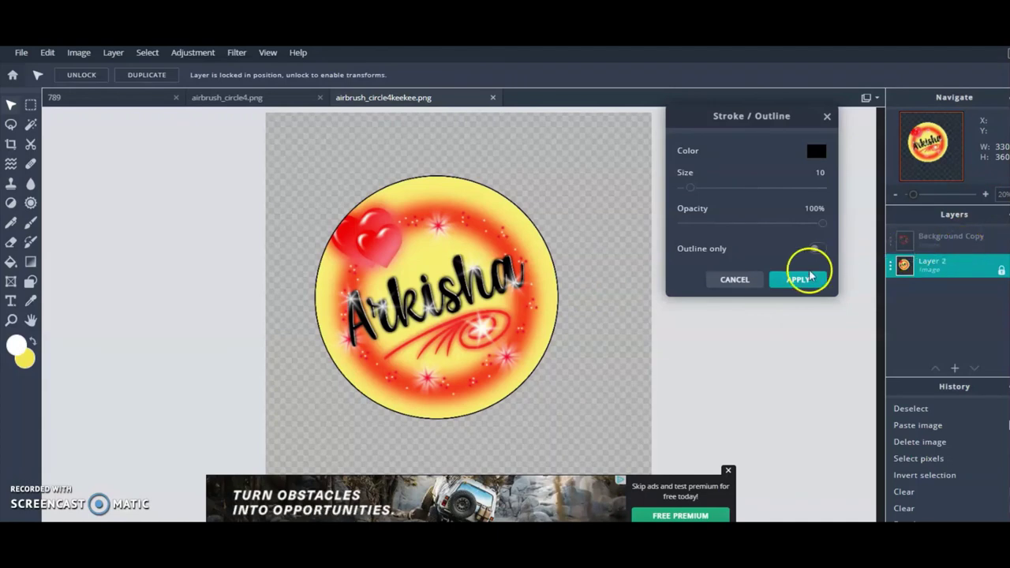
{"action": "left_click", "coordinate": [731, 279]}
- Undo the layer merge, the deselection and the last clear to restore the hearts extending beyond the circle
{"action": "key", "text": "ctrl+z"}
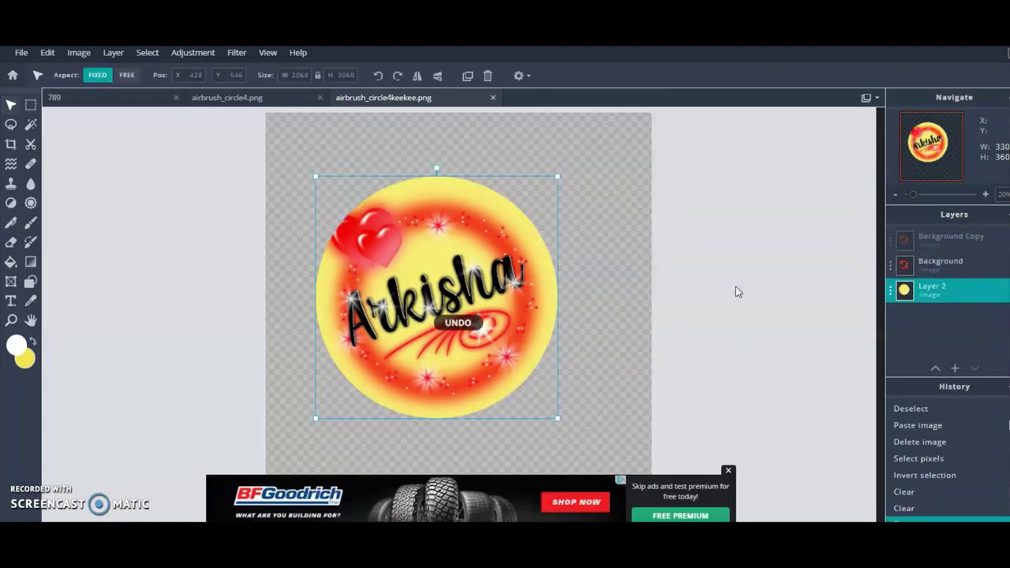
{"action": "key", "text": "ctrl+z"}
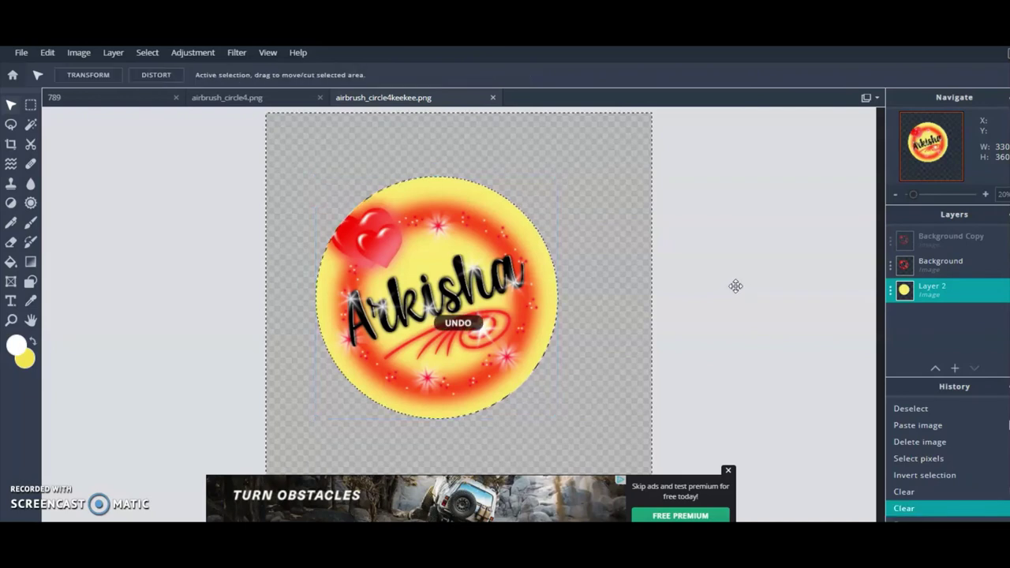
{"action": "key", "text": "ctrl+z"}
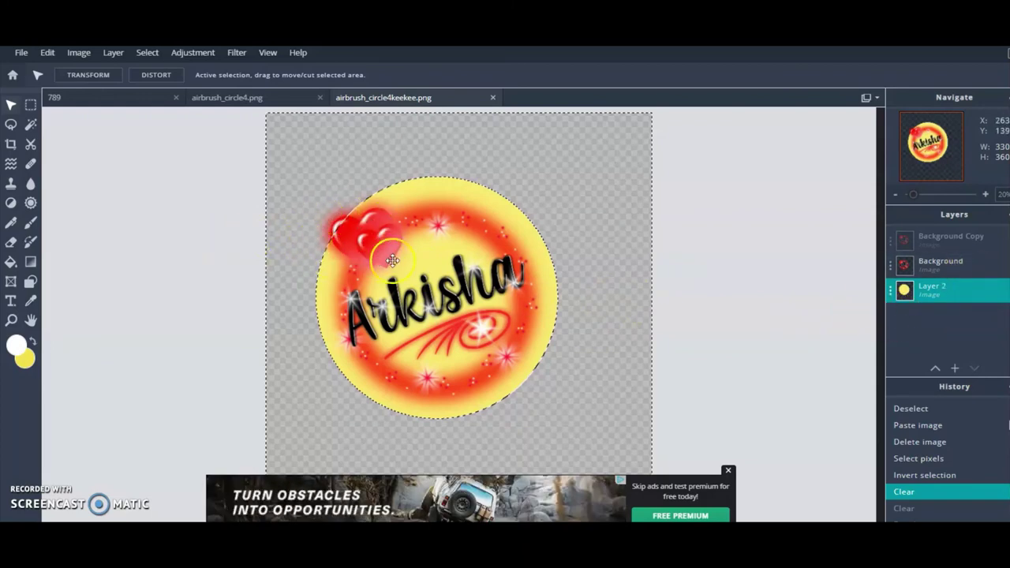
- Merge the Background layer with Layer 2, keeping the hearts overlapping the circle's edge, and remove the selection
{"action": "left_click", "coordinate": [981, 269], "text": "shift"}
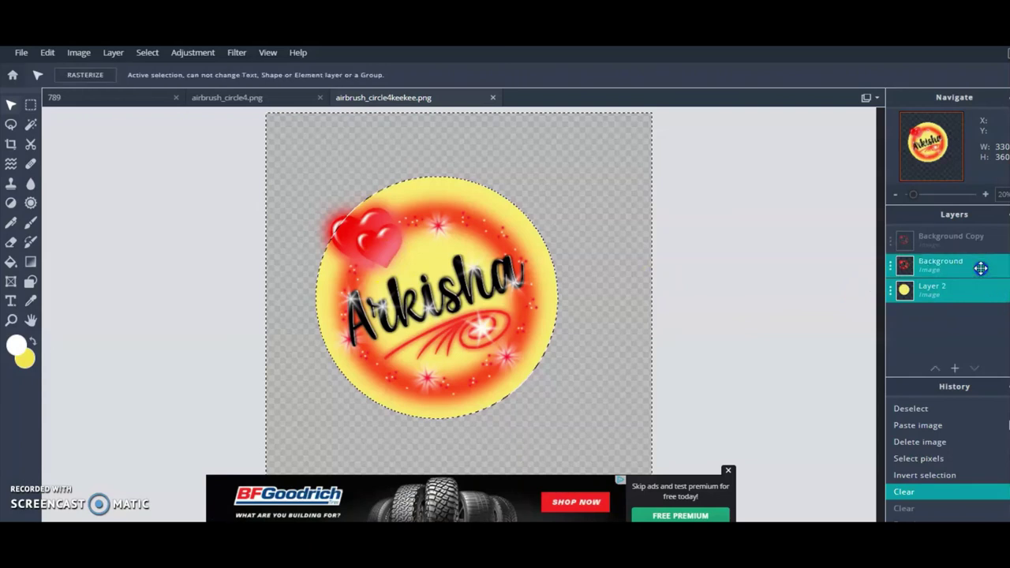
{"action": "left_click", "coordinate": [80, 52]}
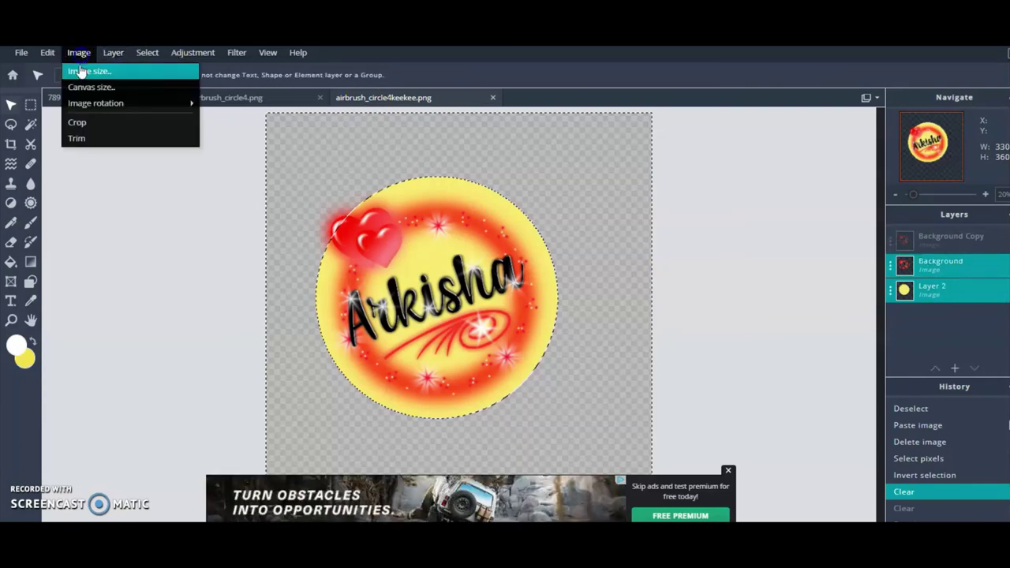
{"action": "mouse_move", "coordinate": [83, 107]}
{"action": "left_click", "coordinate": [111, 52]}
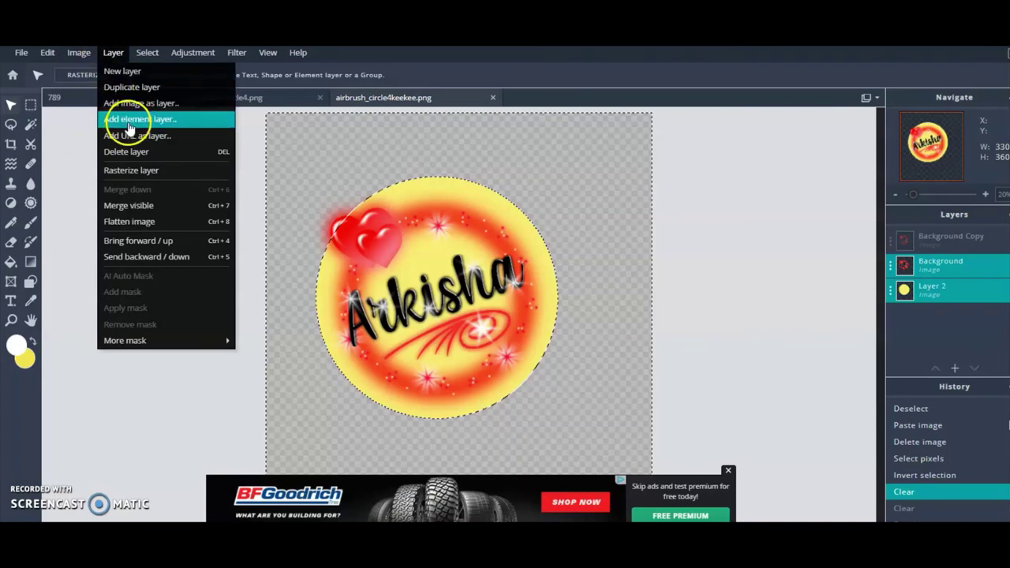
{"action": "left_click", "coordinate": [129, 204]}
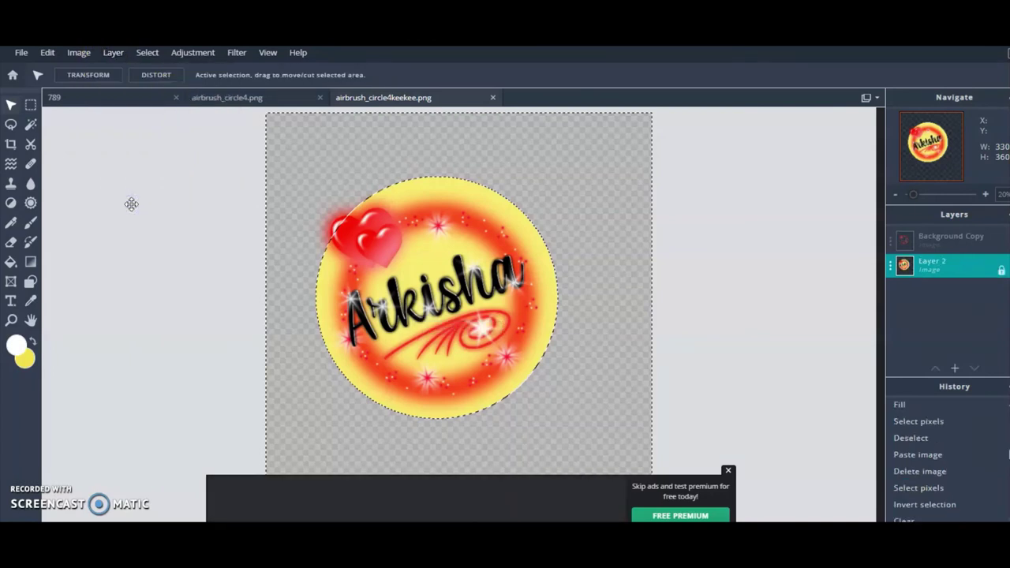
{"action": "left_click", "coordinate": [562, 256]}
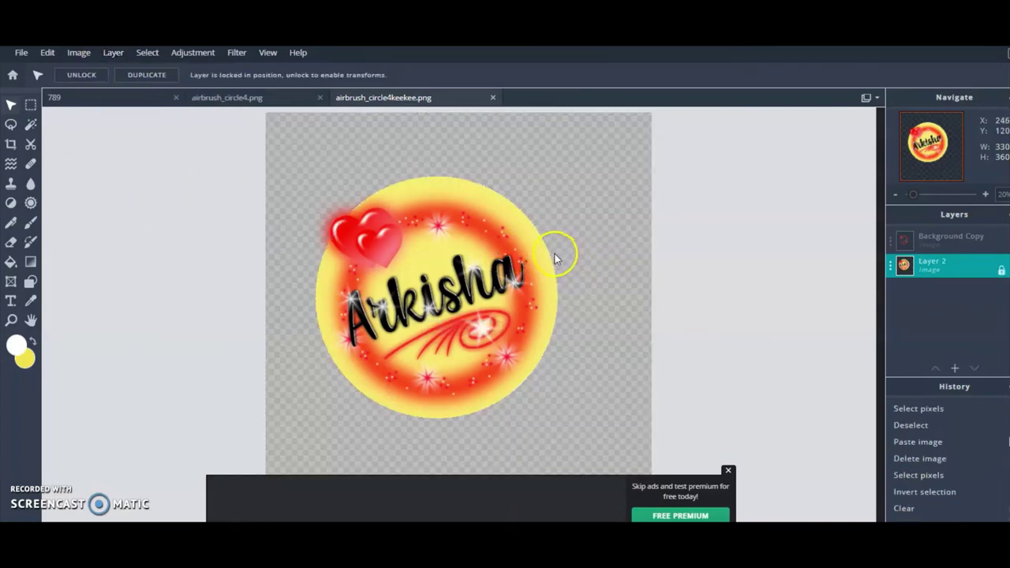
- Unlock the merged layer and preview a white stroke of size 10 at 100% opacity around the design
{"action": "left_click", "coordinate": [1002, 271]}
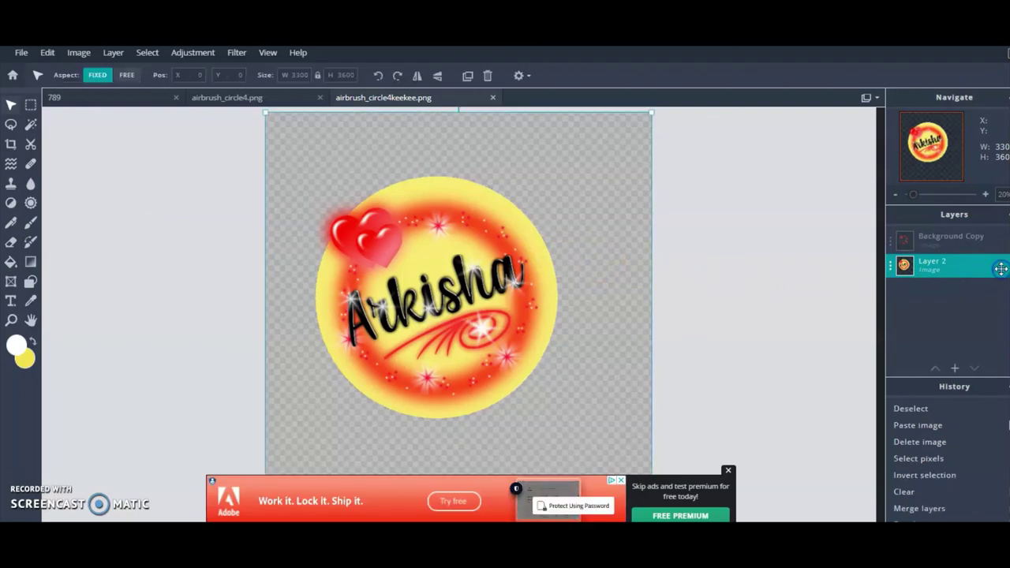
{"action": "left_click", "coordinate": [47, 52]}
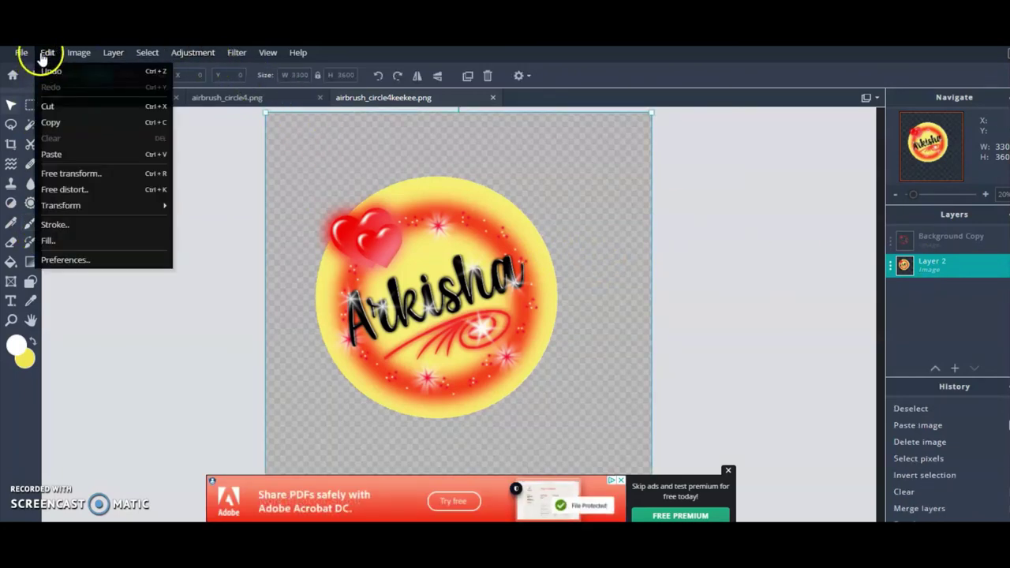
{"action": "left_click", "coordinate": [60, 225]}
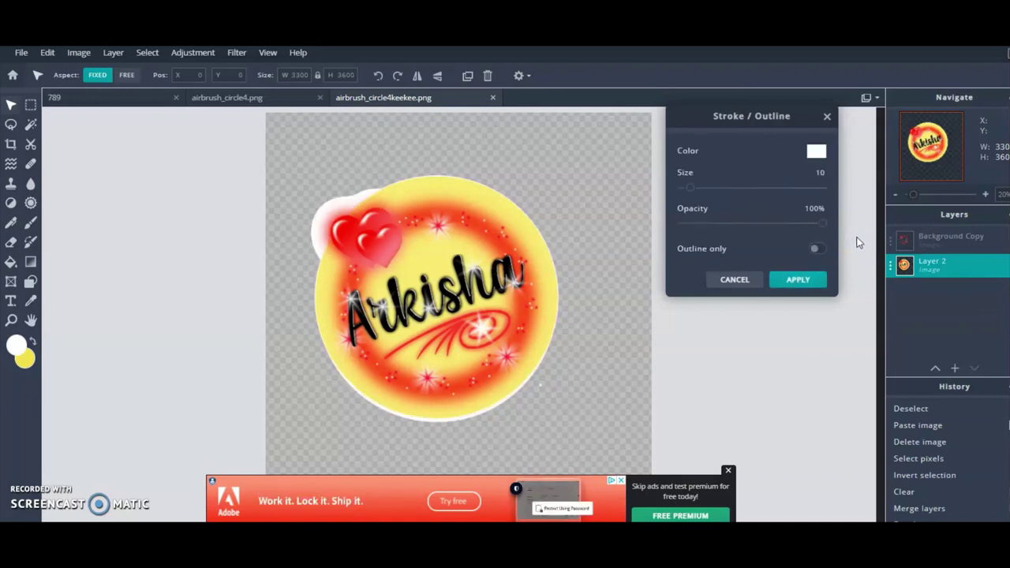
{"action": "left_click", "coordinate": [316, 225]}
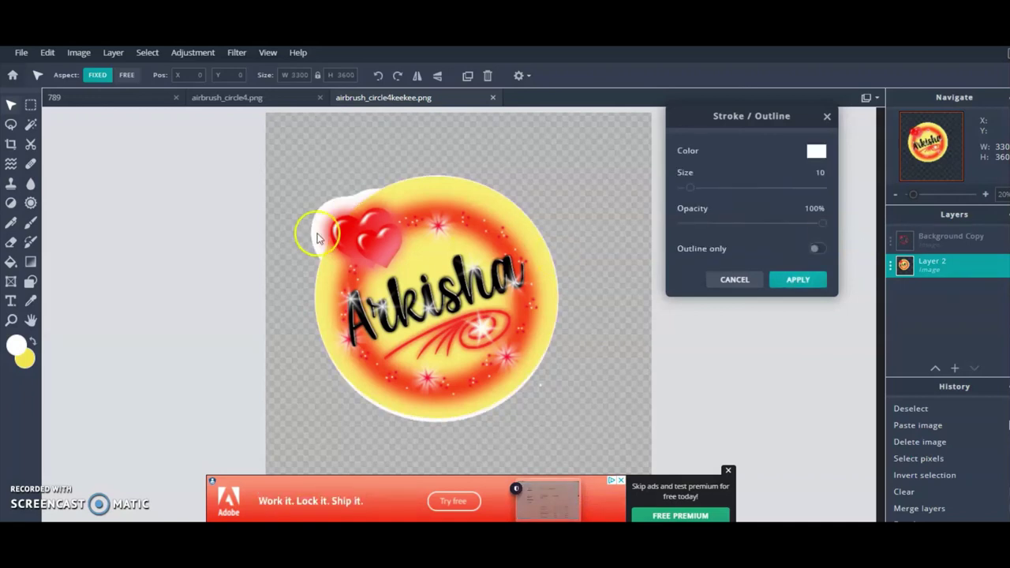
{"action": "left_click", "coordinate": [429, 380]}
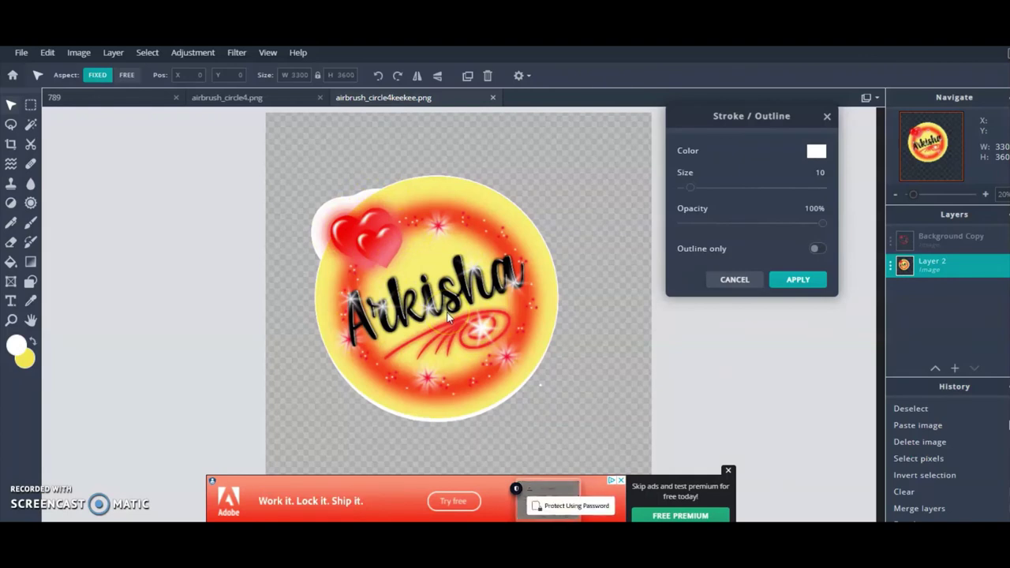
{"action": "left_click", "coordinate": [515, 261]}
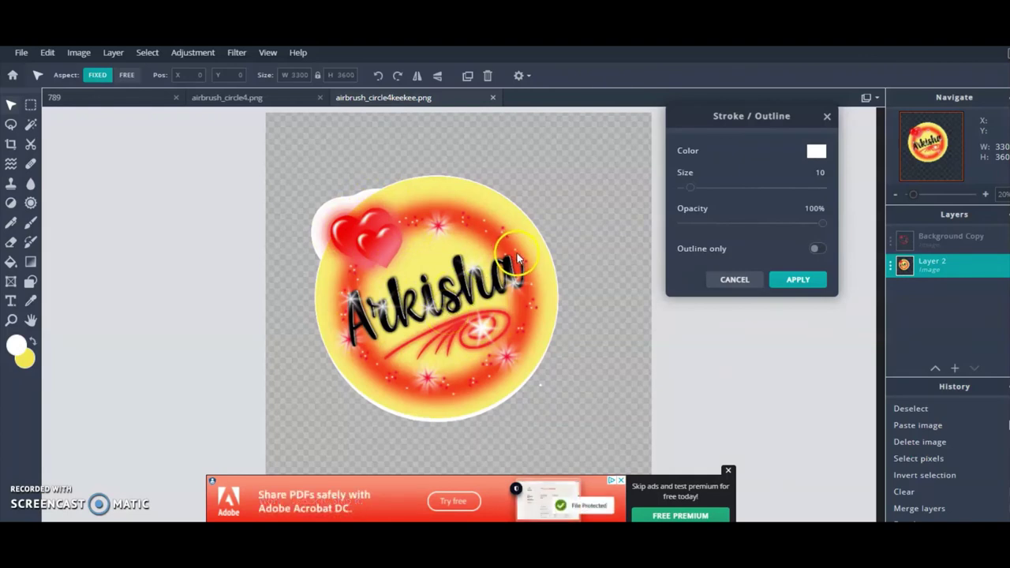